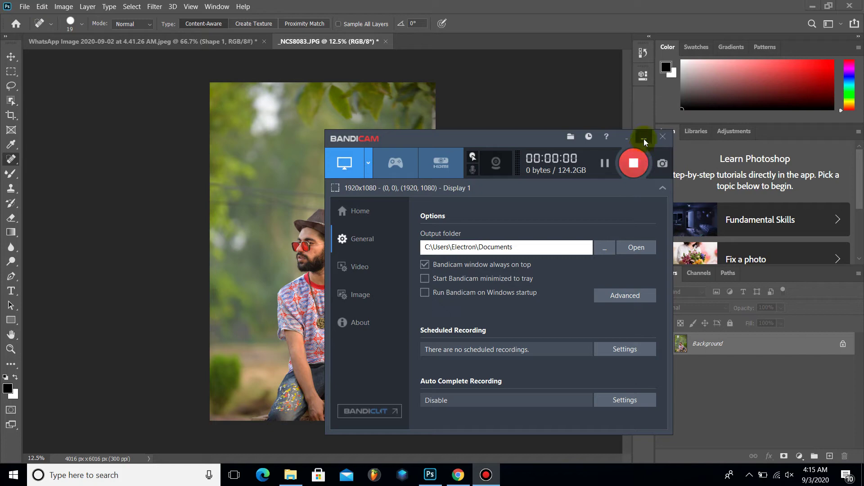
Unlock the portrait's Background into Layer 0 and duplicate it with Ctrl+J.
click(644, 142)
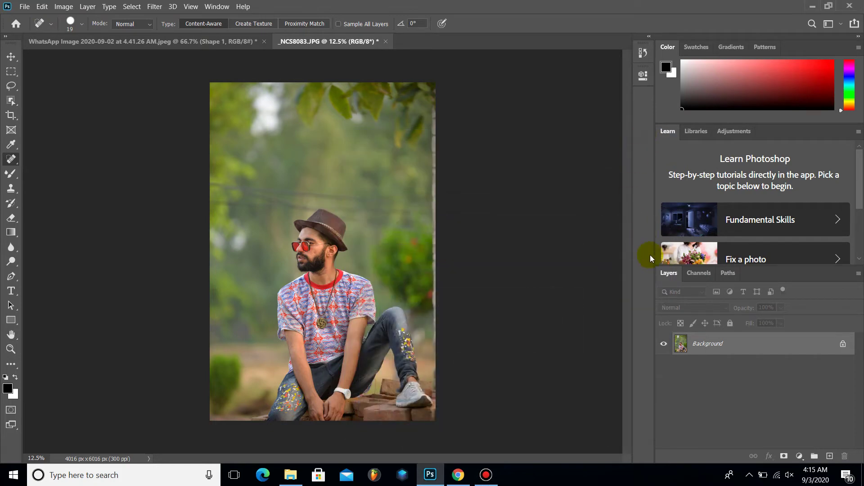
click(841, 344)
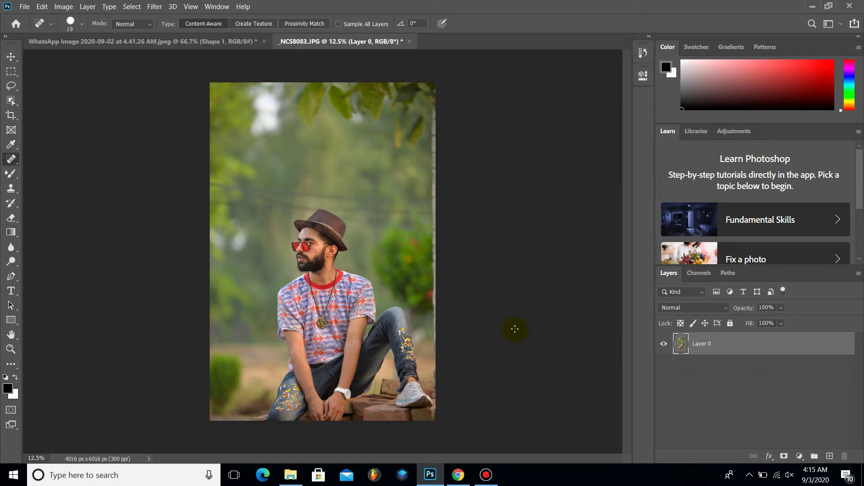
key(ctrl+j)
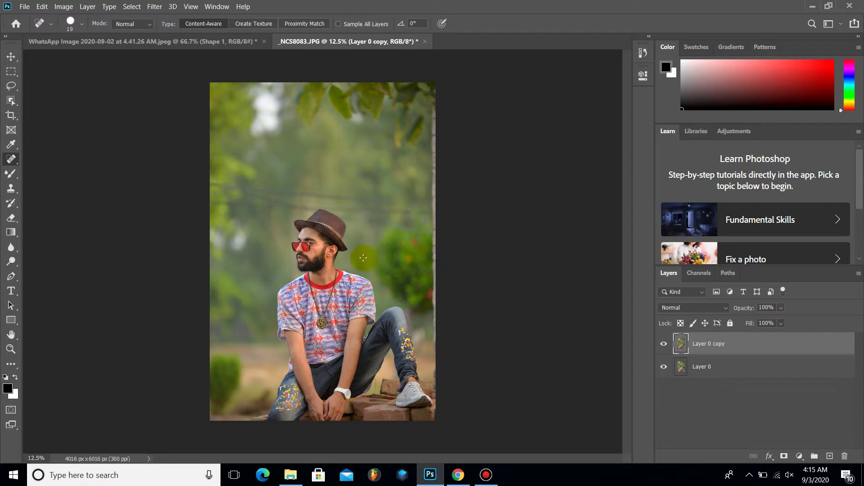
Resize the brush and bring up the painting brush variants list.
scroll(266, 267, up, 1)
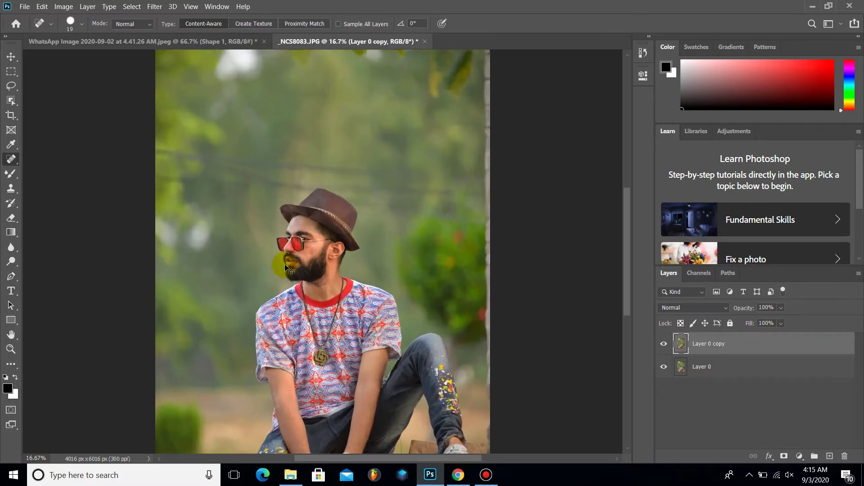
scroll(270, 268, up, 2)
scroll(273, 268, up, 2)
scroll(270, 267, up, 2)
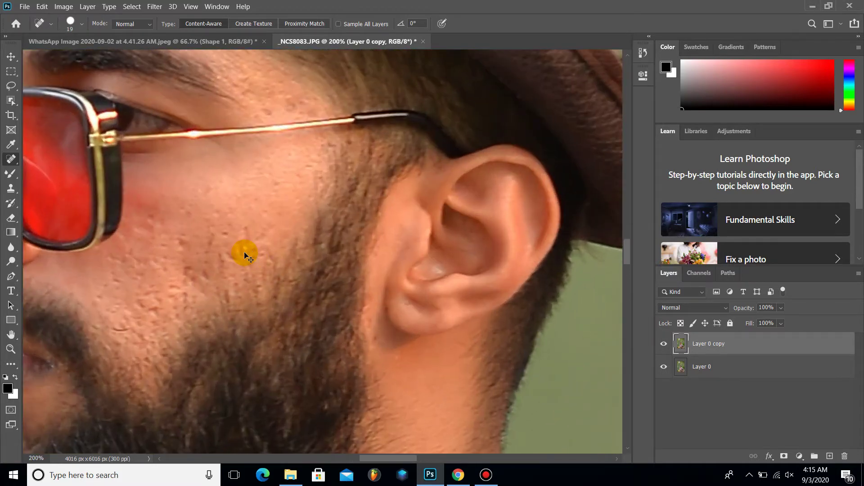
scroll(244, 255, down, 1)
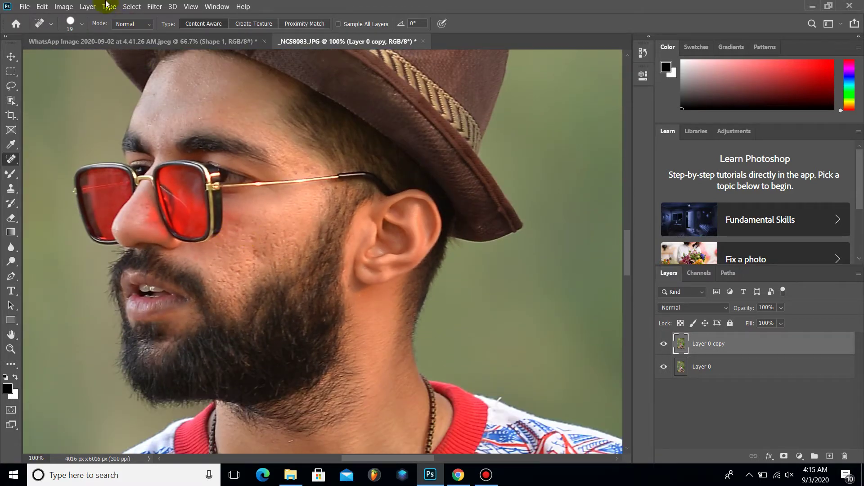
click(79, 26)
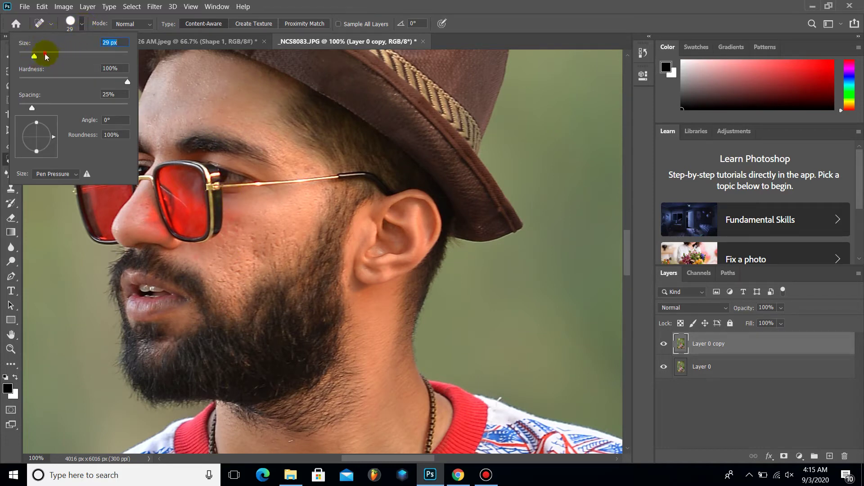
key(Return)
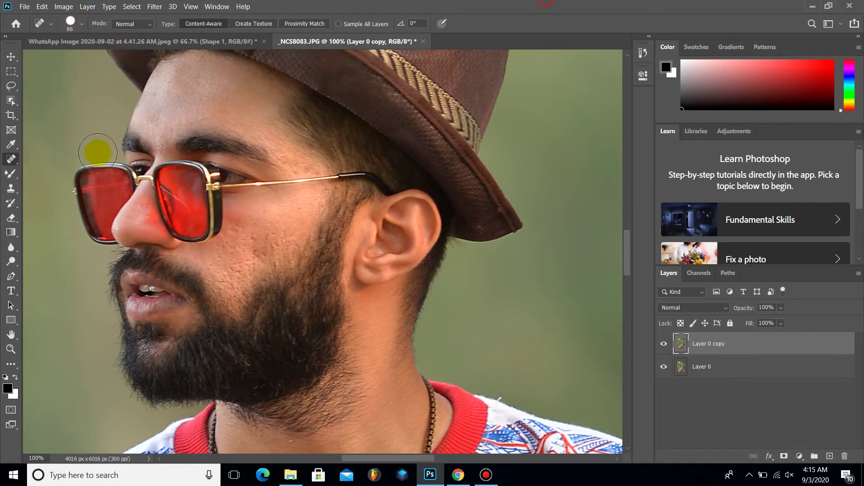
right_click(14, 175)
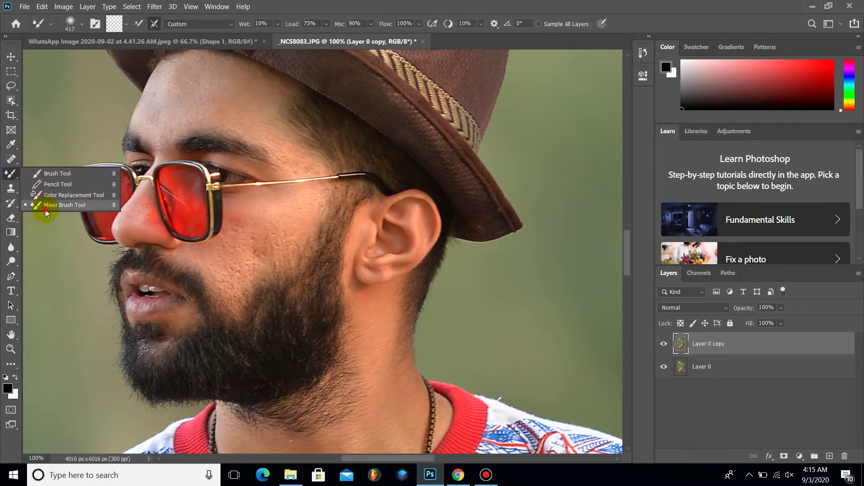
Switch to the Mixer Brush at about 149 px and smooth the forehead skin.
click(59, 206)
click(77, 28)
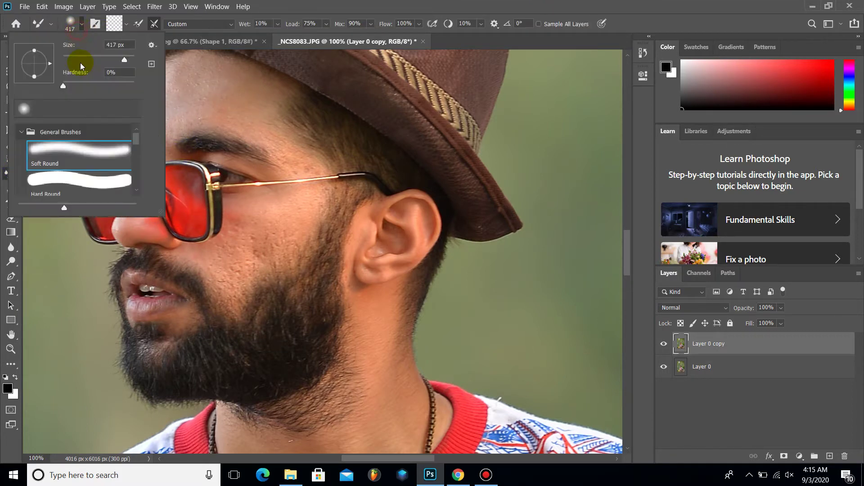
drag(113, 63, 107, 60)
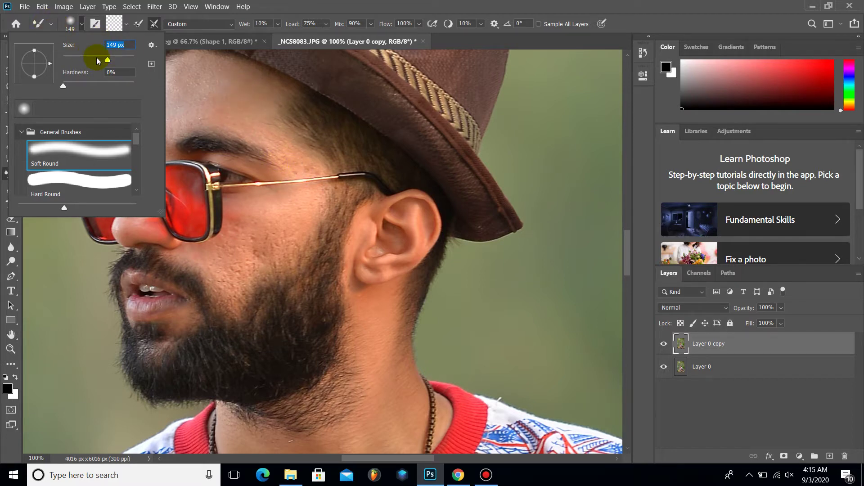
click(284, 125)
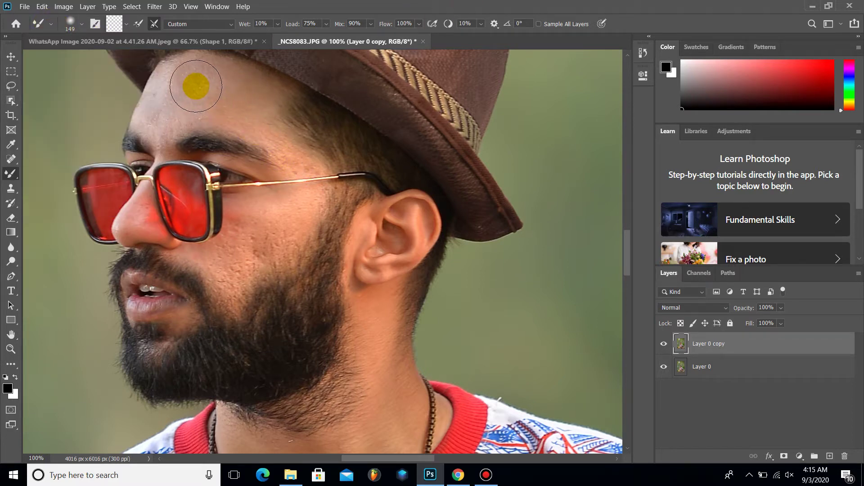
mouse_move(196, 86)
mouse_down()
mouse_move(170, 120)
mouse_move(188, 87)
mouse_move(232, 85)
mouse_move(201, 81)
mouse_move(236, 106)
mouse_move(162, 120)
mouse_move(166, 134)
mouse_move(153, 124)
mouse_move(149, 91)
mouse_up()
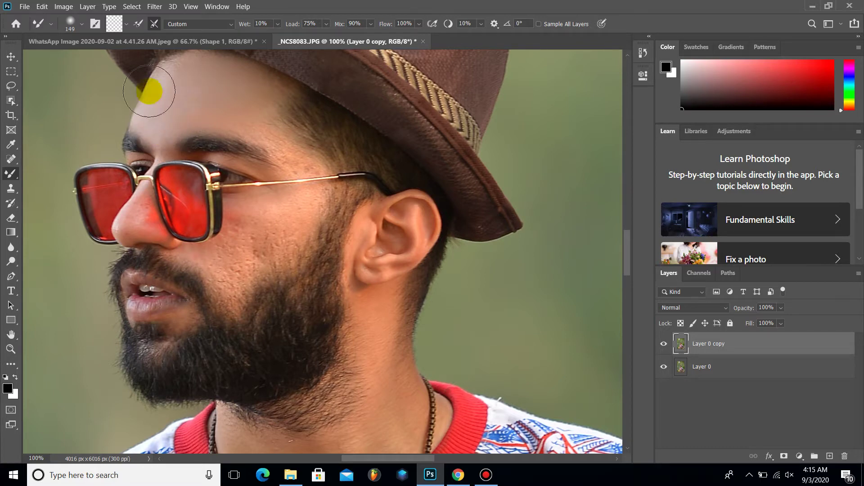
Shrink the brush to about 80 px and blend the forehead down toward the brow.
click(81, 22)
click(90, 62)
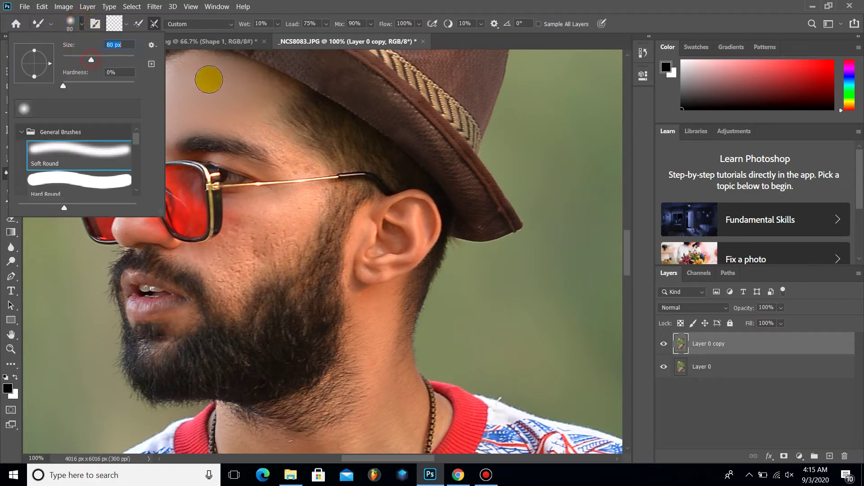
click(260, 123)
mouse_move(181, 116)
mouse_down()
mouse_move(170, 138)
mouse_move(149, 98)
mouse_move(171, 97)
mouse_move(154, 89)
mouse_move(205, 63)
mouse_move(185, 83)
mouse_move(186, 104)
mouse_move(174, 107)
mouse_move(216, 96)
mouse_move(270, 128)
mouse_move(280, 125)
mouse_move(228, 160)
mouse_move(251, 168)
mouse_up()
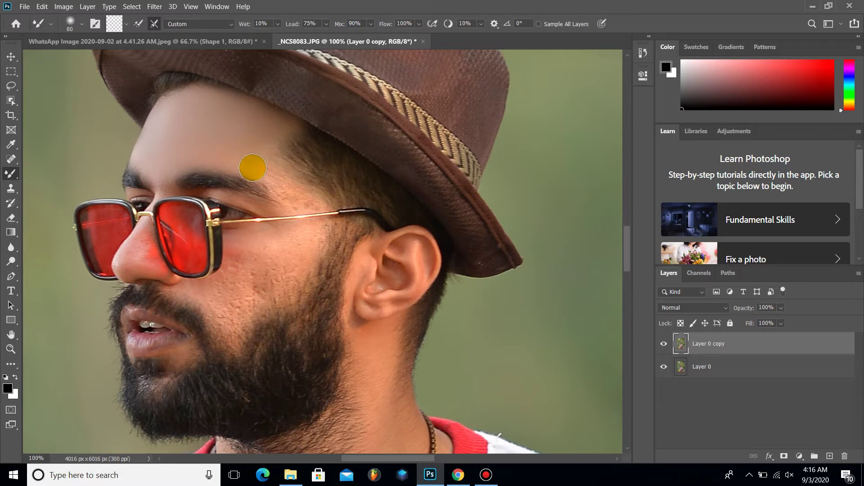
Smooth the skin across the brow and over the temple.
click(81, 25)
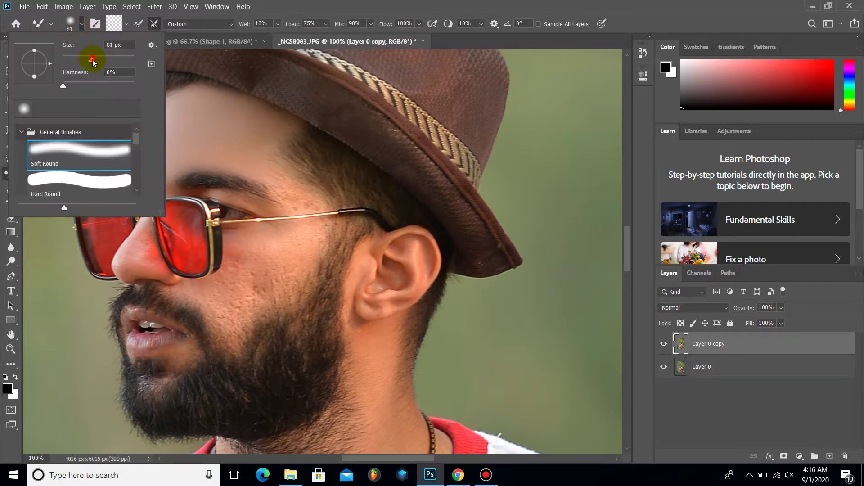
click(272, 179)
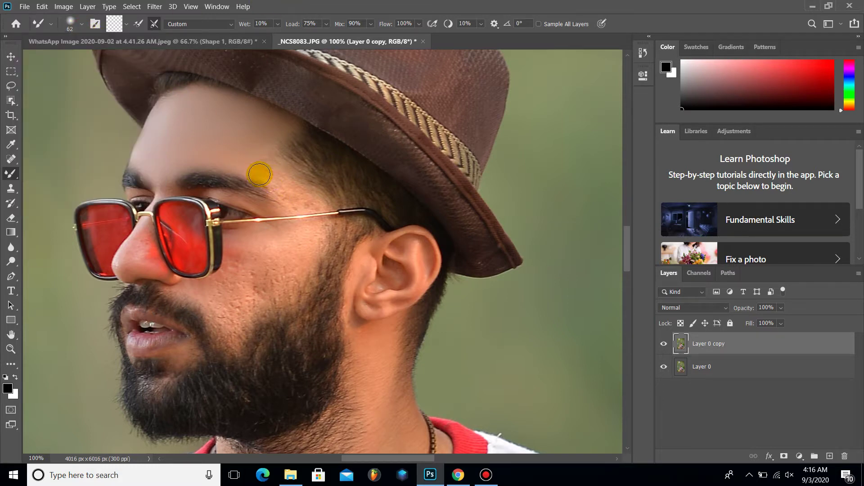
mouse_move(260, 174)
mouse_down()
mouse_move(297, 202)
mouse_move(266, 177)
mouse_move(210, 165)
mouse_up()
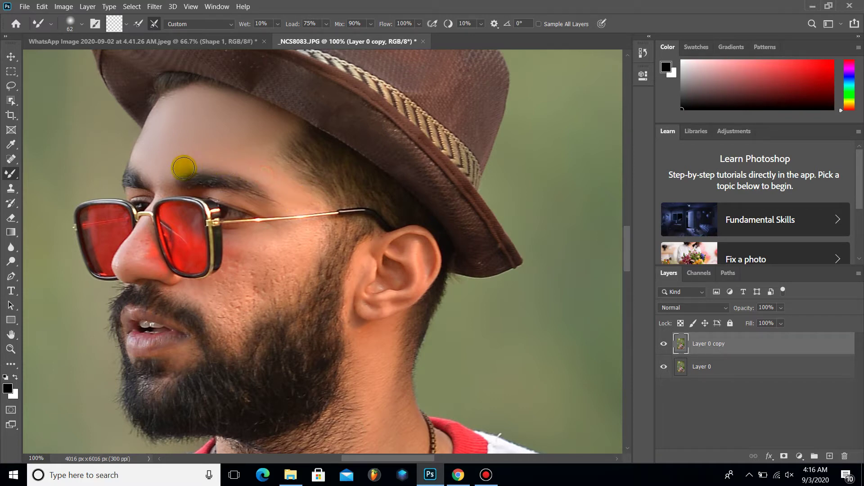
click(288, 194)
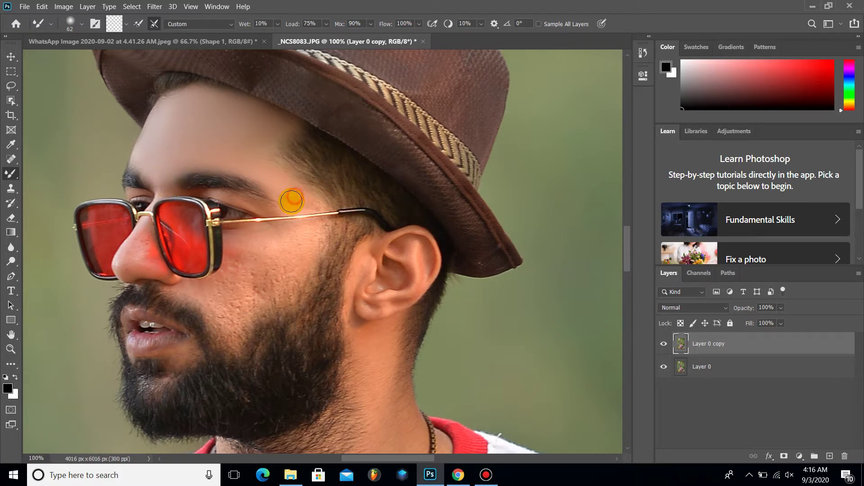
drag(311, 205, 171, 116)
click(80, 23)
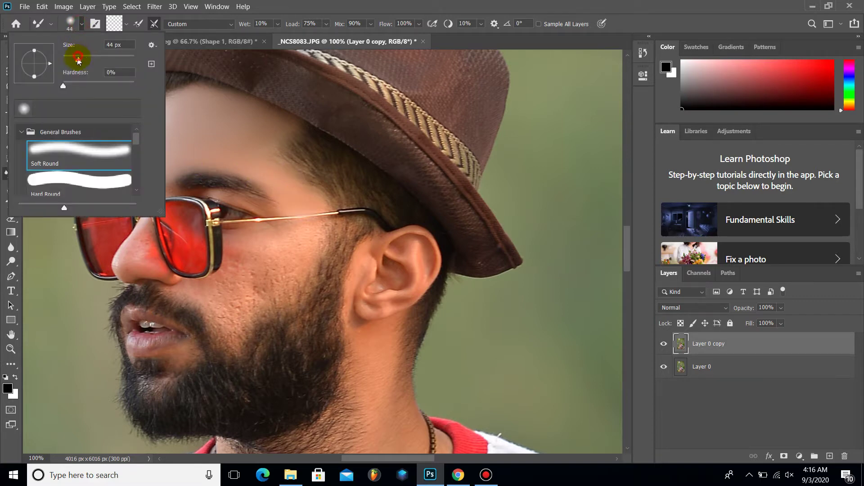
click(211, 155)
drag(211, 155, 187, 184)
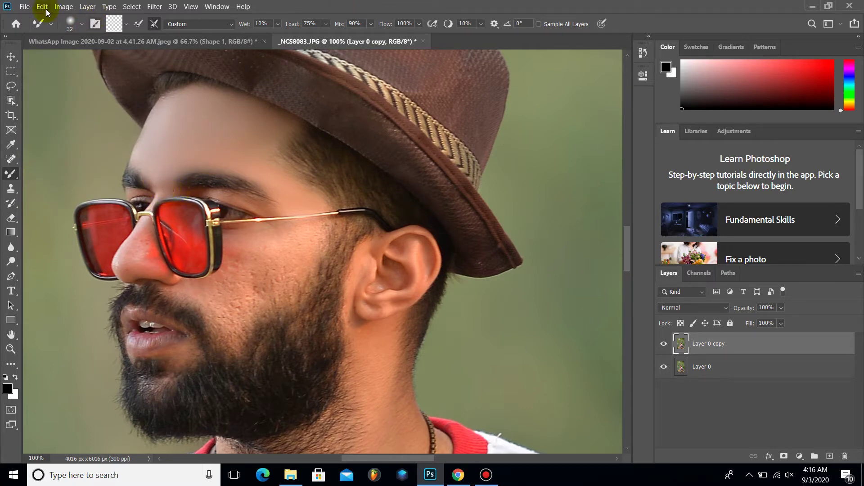
Set the brush to 72 px, smooth the cheek below the glasses, and zoom to 200%.
click(81, 24)
key(Return)
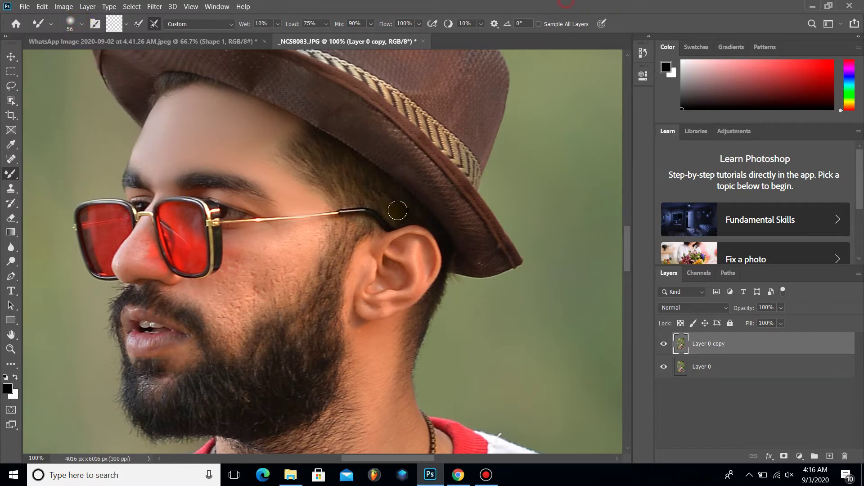
click(81, 23)
drag(94, 57, 99, 56)
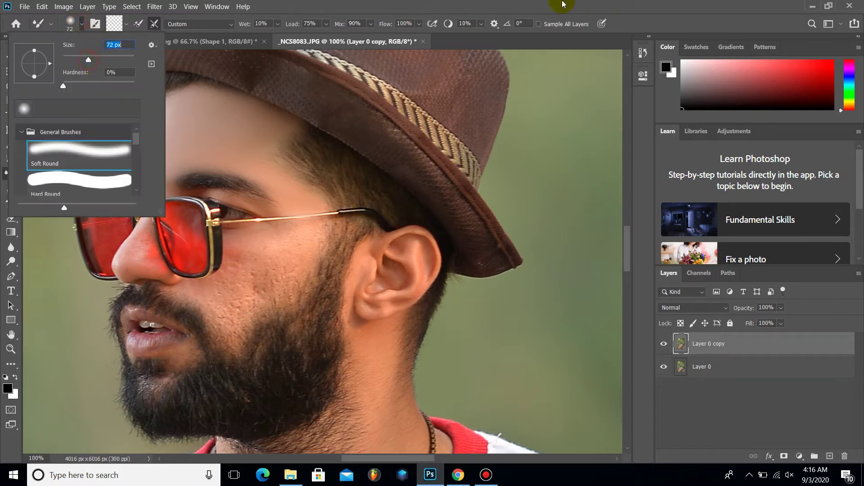
click(341, 245)
mouse_move(308, 232)
mouse_down()
mouse_move(277, 273)
mouse_move(293, 262)
mouse_move(278, 289)
mouse_move(259, 299)
mouse_move(272, 253)
mouse_move(257, 255)
mouse_up()
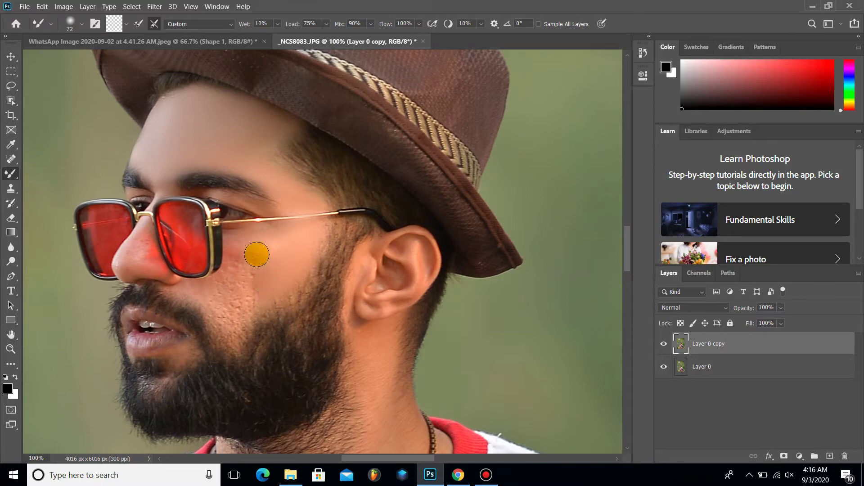
key(ctrl+plus)
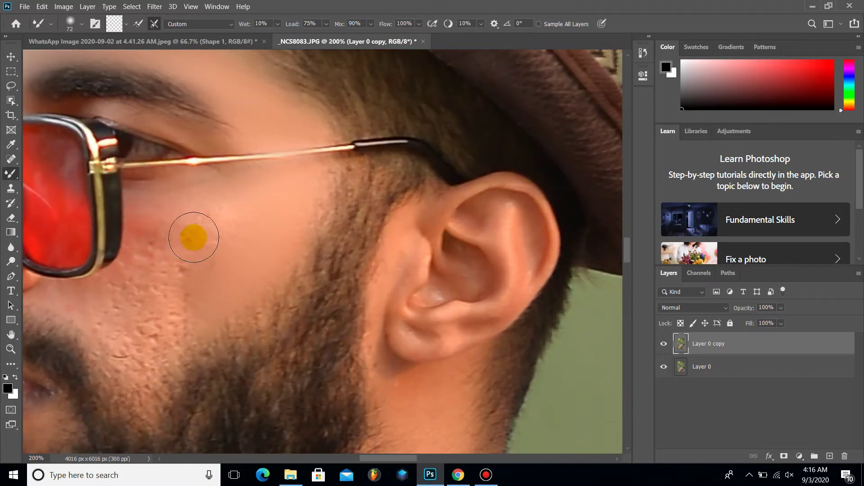
Blend the cheek toward the glasses, then at 32 px smooth just below the frame.
mouse_move(192, 240)
mouse_down()
mouse_move(230, 206)
mouse_move(218, 224)
mouse_move(147, 234)
mouse_move(174, 201)
mouse_move(189, 218)
mouse_move(145, 309)
mouse_move(175, 309)
mouse_move(168, 337)
mouse_move(182, 331)
mouse_move(164, 351)
mouse_move(114, 328)
mouse_move(93, 304)
mouse_move(135, 363)
mouse_move(135, 314)
mouse_move(111, 300)
mouse_move(127, 290)
mouse_move(68, 297)
mouse_move(131, 289)
mouse_move(157, 262)
mouse_move(239, 256)
mouse_move(305, 182)
mouse_move(312, 187)
mouse_move(309, 203)
mouse_move(296, 195)
mouse_move(258, 256)
mouse_move(280, 248)
mouse_move(195, 270)
mouse_move(224, 256)
mouse_move(177, 297)
mouse_move(69, 306)
mouse_move(97, 297)
mouse_up()
click(94, 87)
click(82, 25)
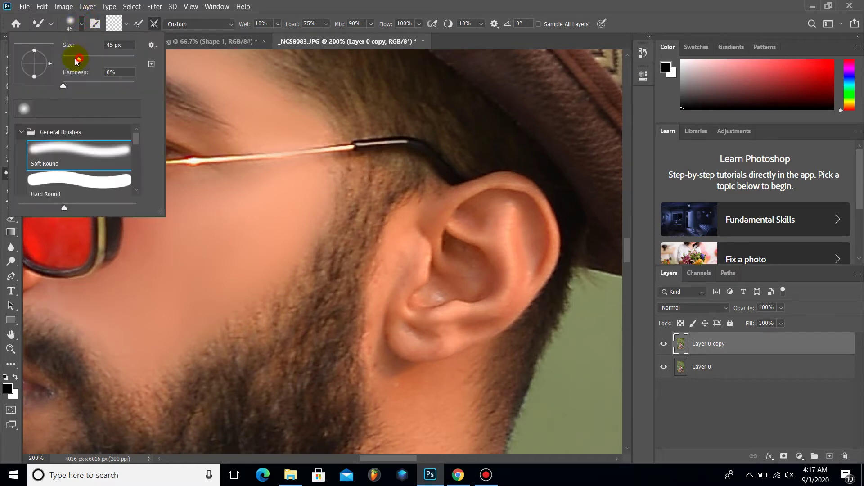
drag(77, 60, 73, 59)
click(46, 282)
drag(52, 291, 60, 294)
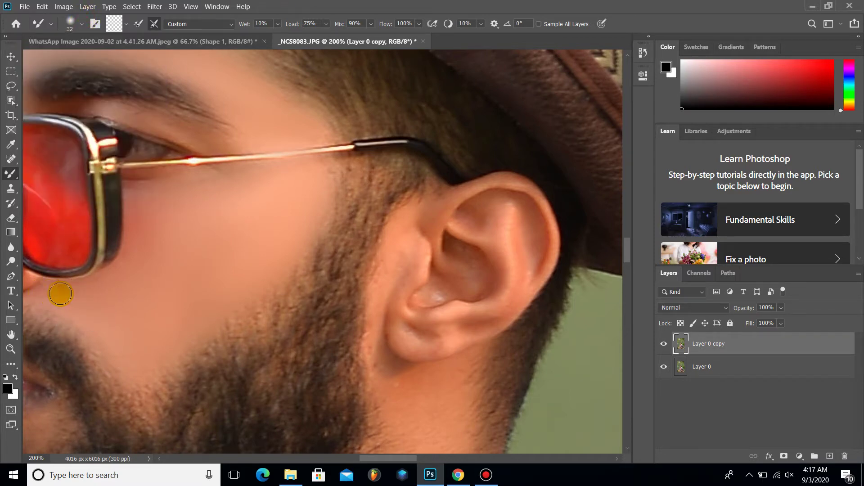
drag(373, 459, 358, 458)
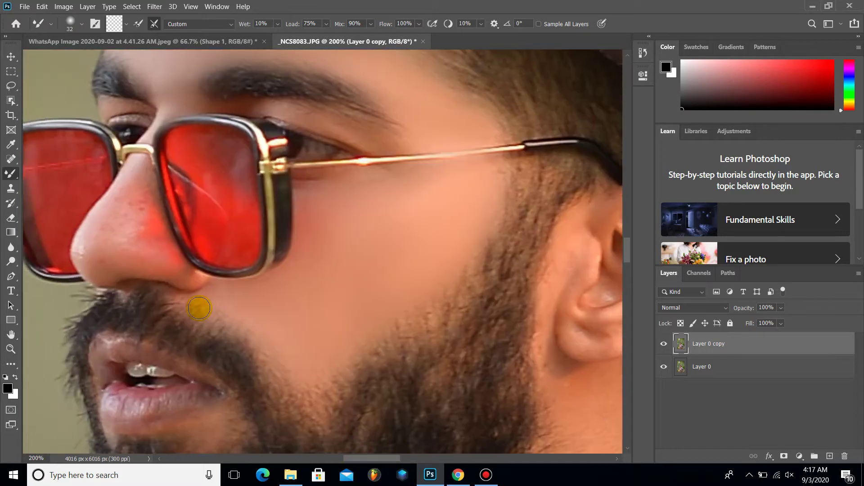
Smooth the skin along the nose, around the upper eyelid and under the nose.
mouse_move(199, 299)
mouse_down()
mouse_move(296, 262)
mouse_move(307, 243)
mouse_move(309, 187)
mouse_up()
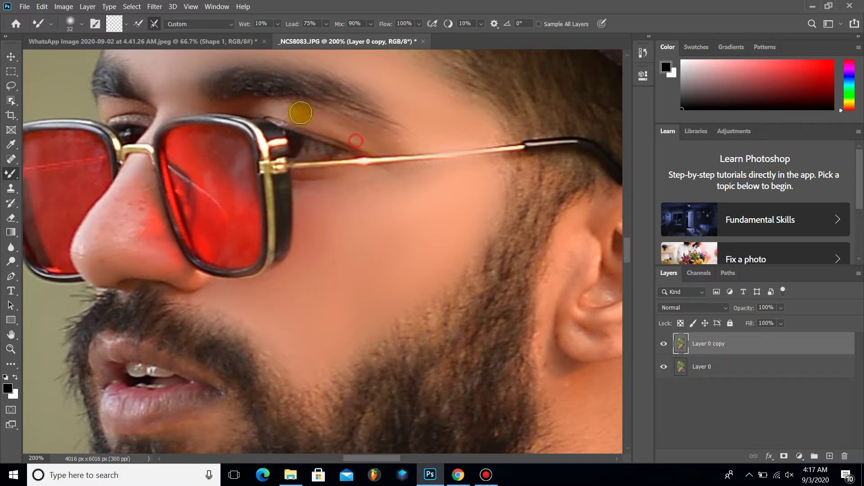
mouse_move(286, 108)
mouse_down()
mouse_move(379, 138)
mouse_move(286, 115)
mouse_up()
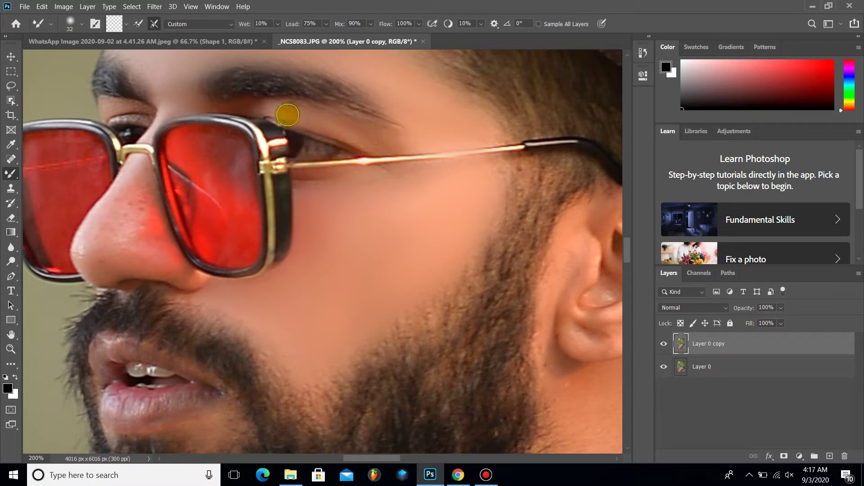
mouse_move(188, 108)
mouse_down()
mouse_move(138, 206)
mouse_move(140, 187)
mouse_move(126, 241)
mouse_move(106, 218)
mouse_move(110, 204)
mouse_move(88, 208)
mouse_move(90, 267)
mouse_move(129, 267)
mouse_move(110, 249)
mouse_move(140, 204)
mouse_move(157, 229)
mouse_move(144, 248)
mouse_move(158, 248)
mouse_up()
mouse_move(202, 283)
mouse_down()
mouse_move(149, 258)
mouse_move(83, 245)
mouse_move(81, 265)
mouse_move(92, 262)
mouse_move(77, 245)
mouse_move(142, 197)
mouse_move(141, 173)
mouse_move(149, 198)
mouse_up()
Blend the skin below the lower lip and at the darker mouth corner.
scroll(168, 299, down, 3)
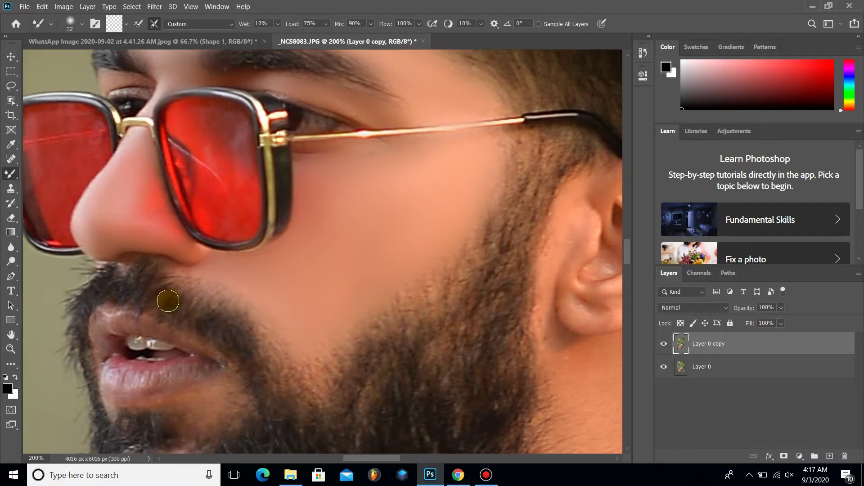
scroll(177, 301, down, 3)
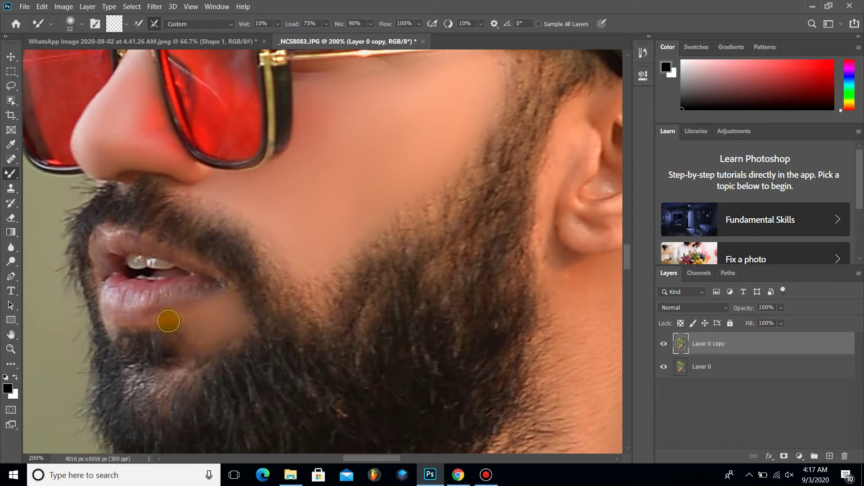
drag(168, 321, 218, 316)
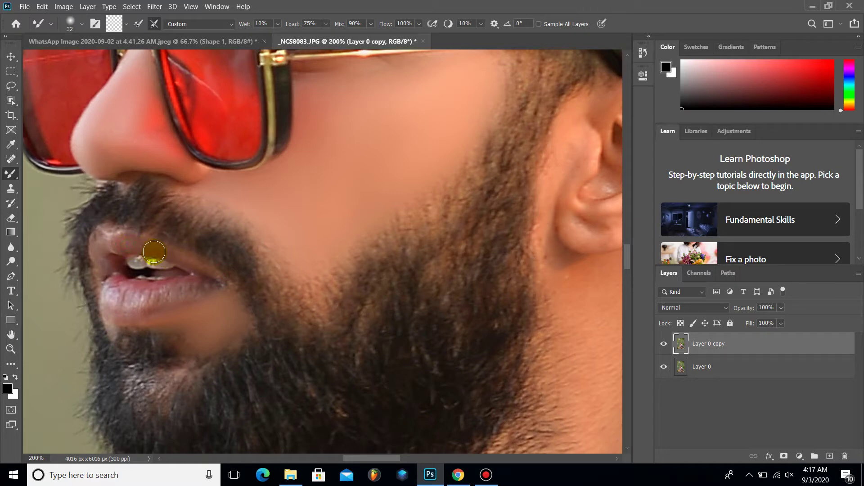
mouse_move(108, 251)
mouse_down()
mouse_move(92, 274)
mouse_move(191, 290)
mouse_move(117, 285)
mouse_move(120, 329)
mouse_move(108, 315)
mouse_up()
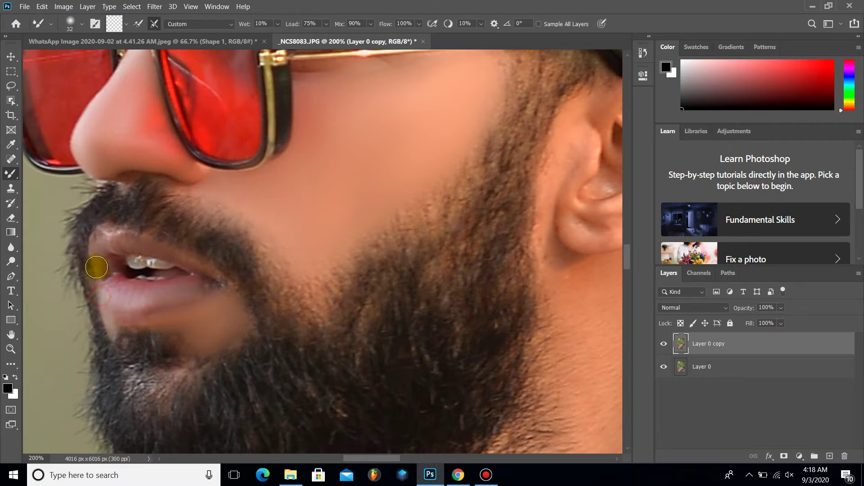
Adjust the Mixer Brush size in the preset picker and smooth the cheek skin.
click(71, 22)
key(Return)
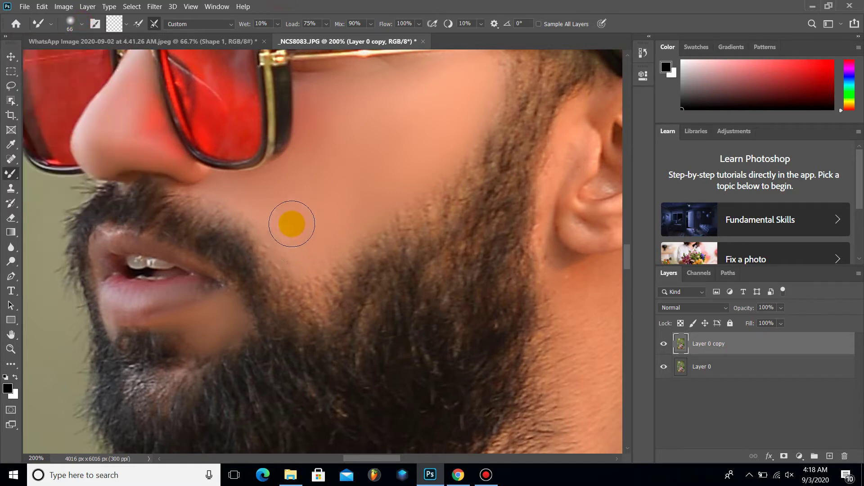
click(81, 25)
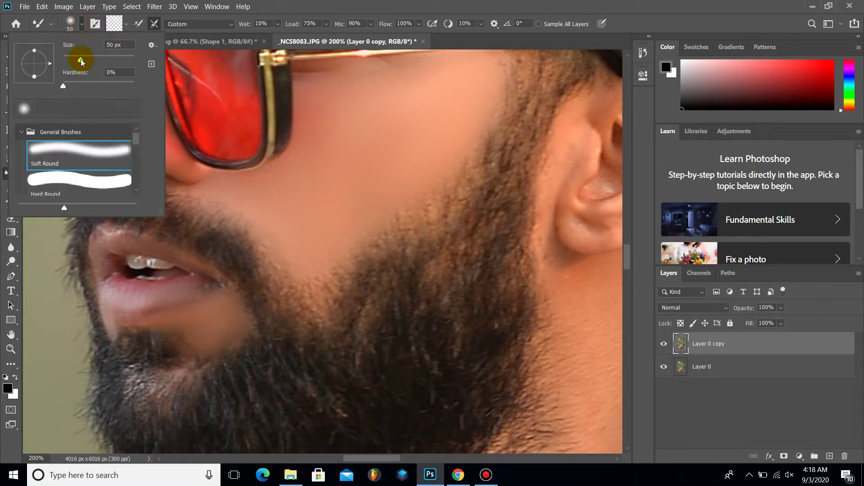
key(Return)
click(268, 221)
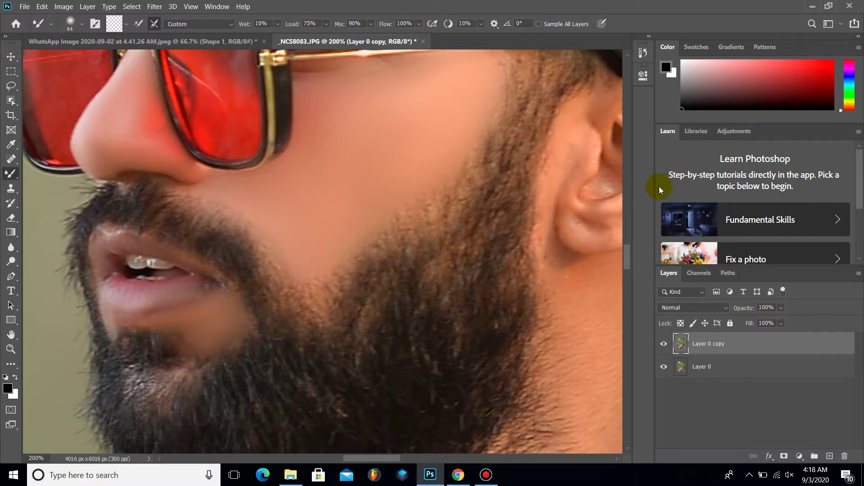
key(ctrl+minus)
key(ctrl+minus)
key(ctrl+minus)
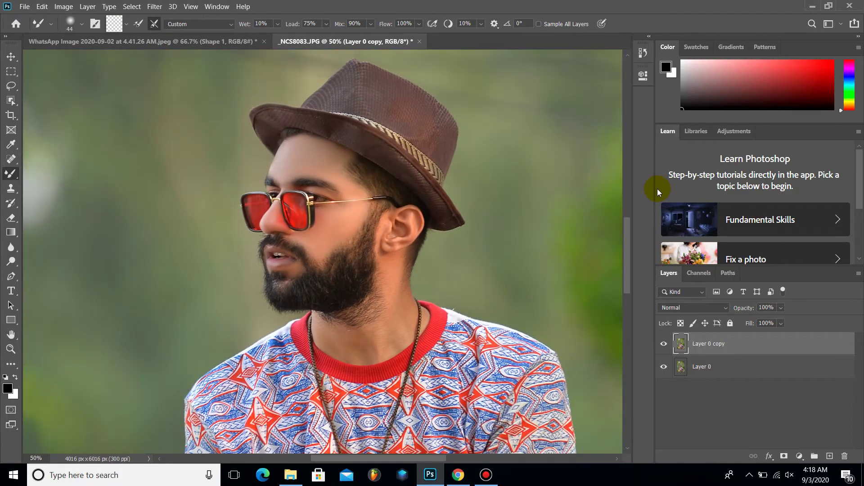
key(ctrl+plus)
key(ctrl+plus)
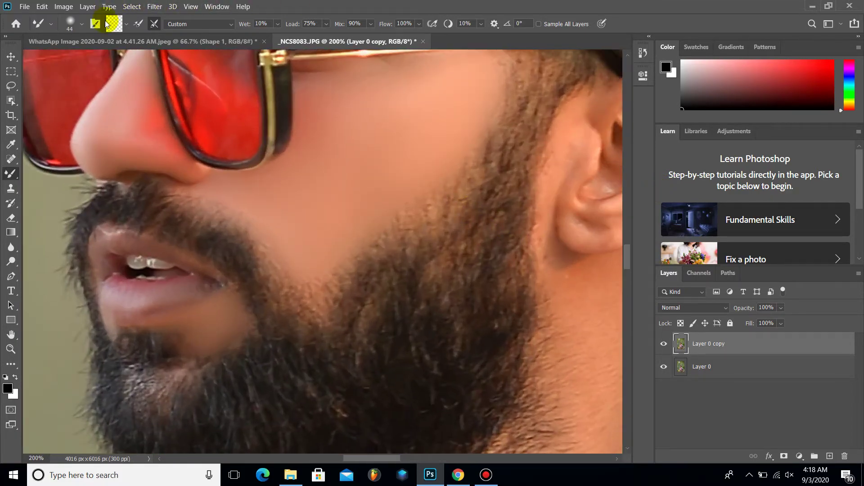
click(81, 24)
click(363, 165)
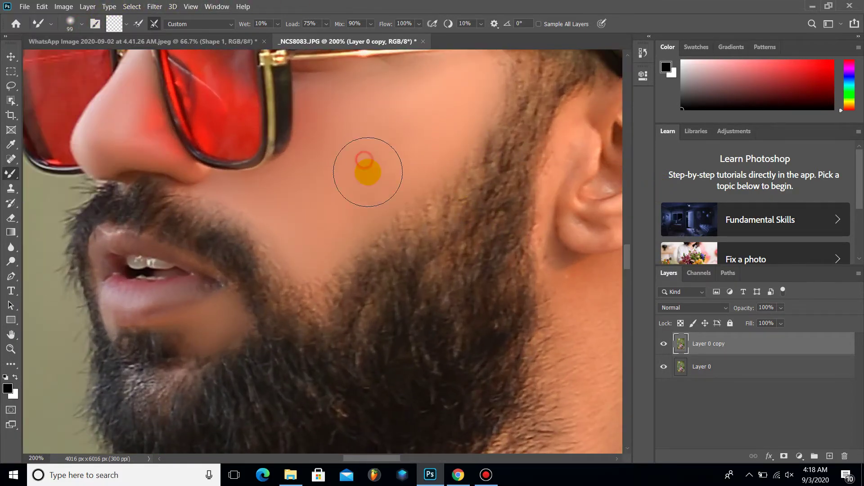
drag(439, 87, 434, 99)
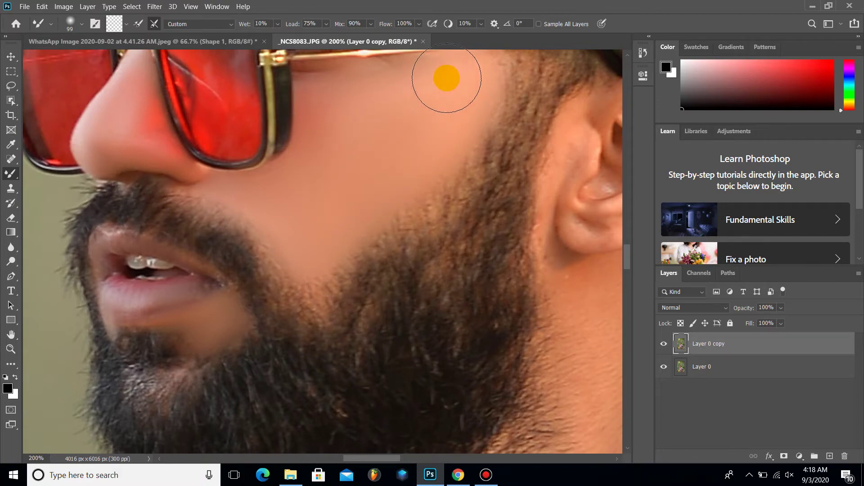
Review the head zoomed out and blend the cheek skin more evenly.
key(ctrl+minus)
key(ctrl+minus)
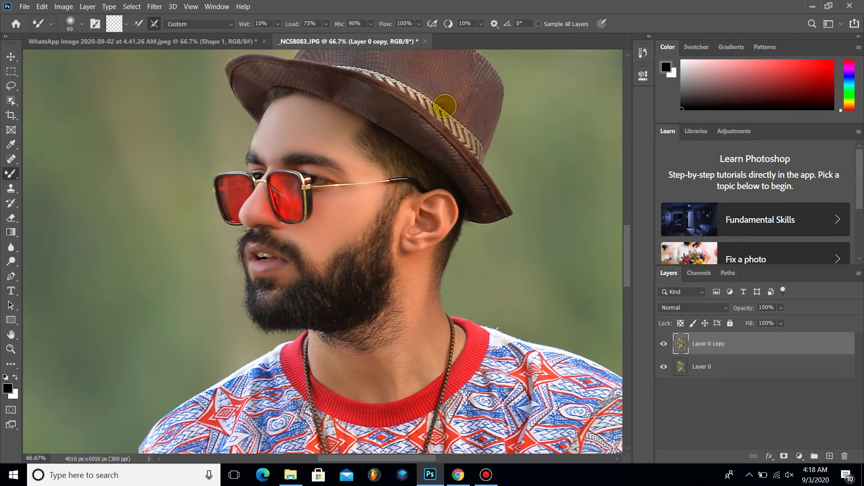
key(ctrl+minus)
key(ctrl+minus)
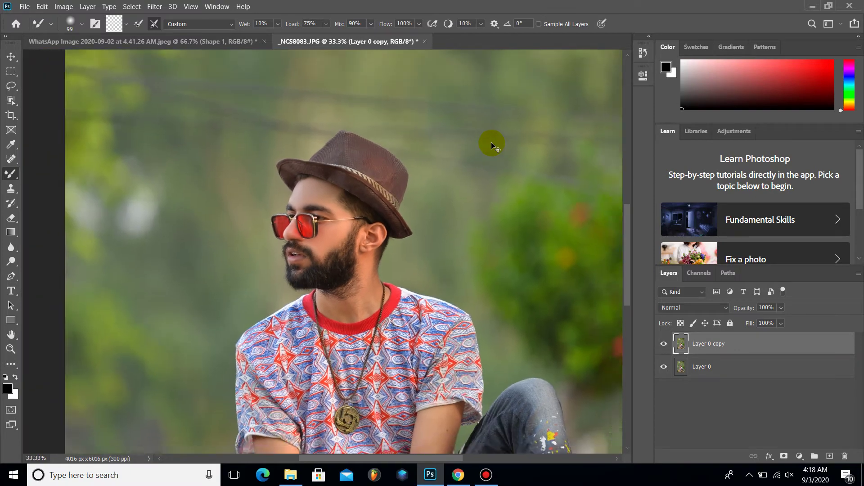
key(ctrl+minus)
key(ctrl+plus)
key(ctrl+plus)
key(ctrl+plus)
key(ctrl+plus)
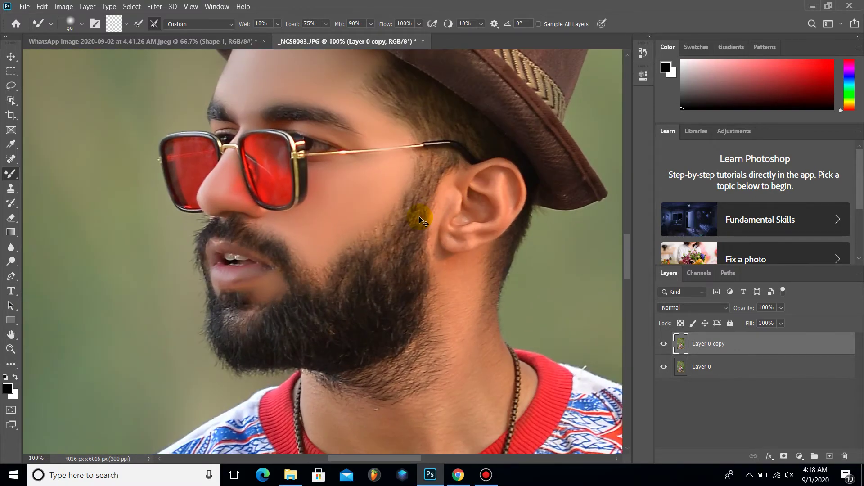
key(ctrl+plus)
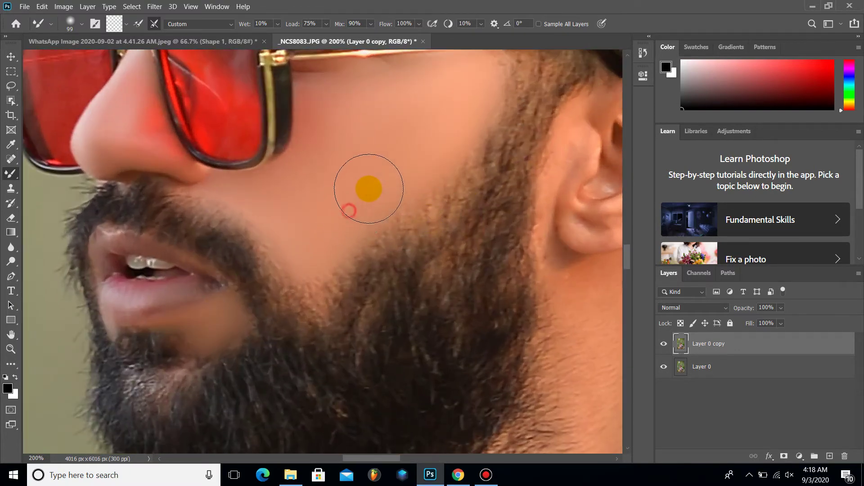
mouse_move(383, 194)
mouse_down()
mouse_move(400, 170)
mouse_move(362, 207)
mouse_move(378, 189)
mouse_move(405, 185)
mouse_move(367, 220)
mouse_move(407, 177)
mouse_move(362, 225)
mouse_move(363, 201)
mouse_move(330, 231)
mouse_move(425, 148)
mouse_move(363, 207)
mouse_move(344, 206)
mouse_move(469, 127)
mouse_up()
key(ctrl+minus)
key(ctrl+minus)
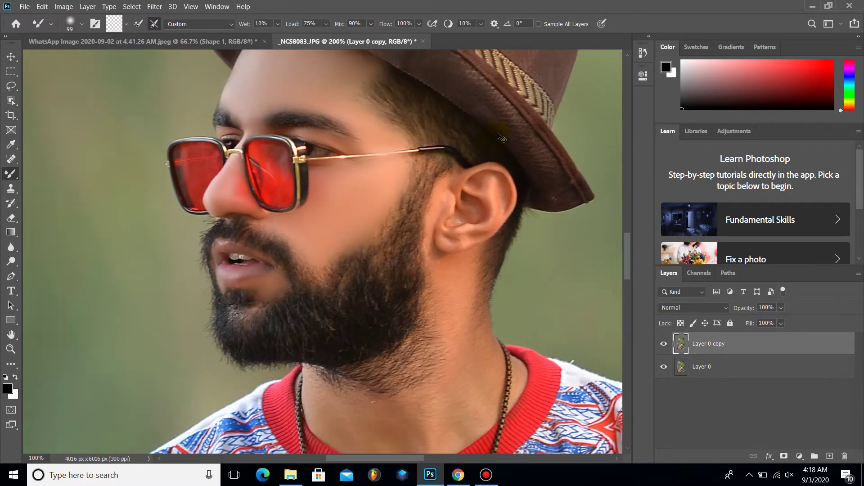
key(ctrl+minus)
key(ctrl+minus)
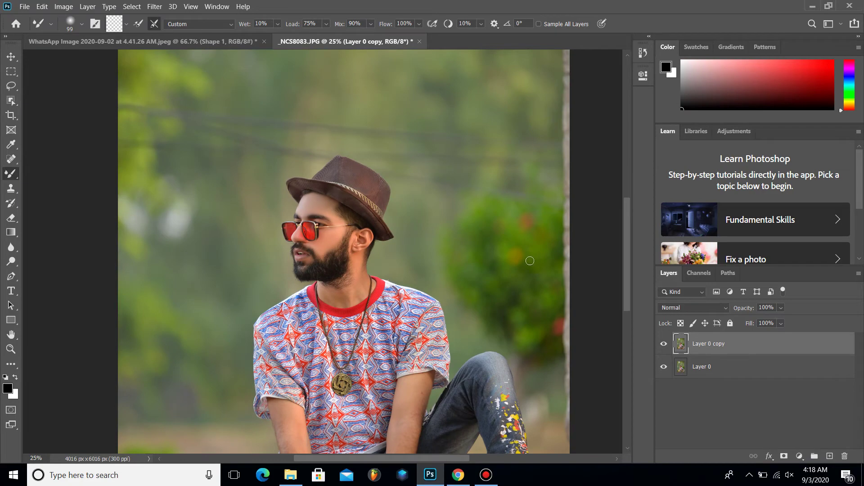
key(ctrl+plus)
key(ctrl+plus)
key(ctrl+plus)
key(ctrl+plus)
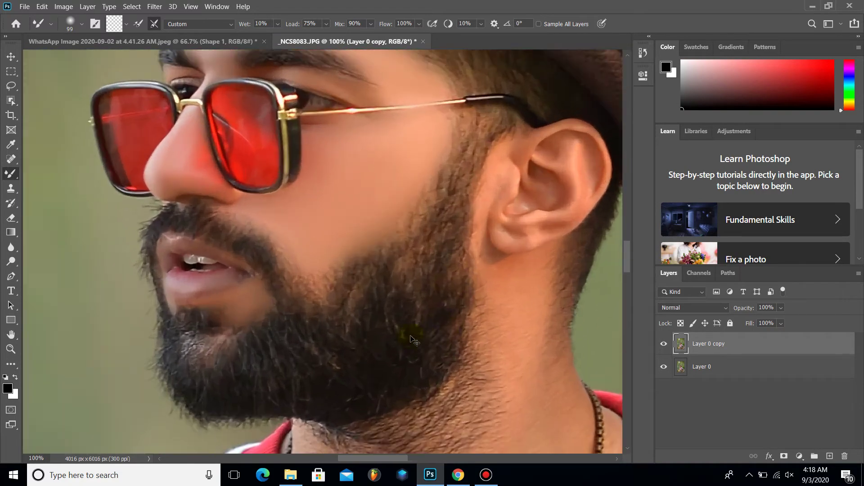
key(ctrl+plus)
drag(371, 459, 406, 459)
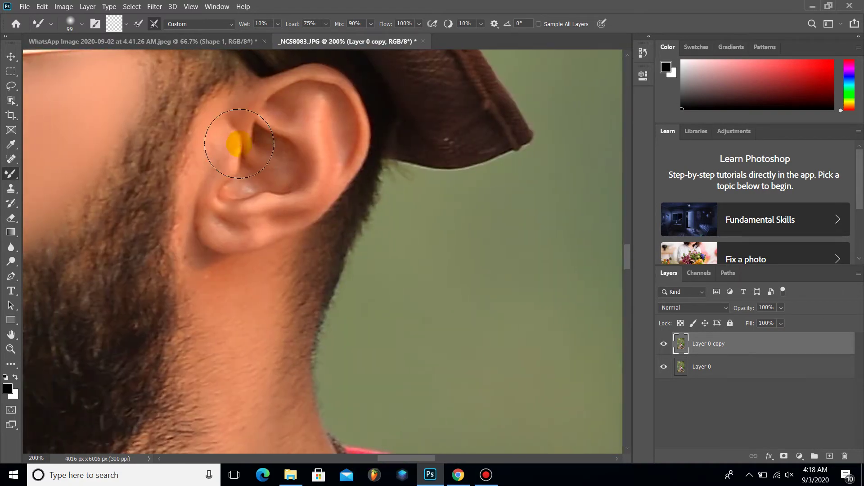
Set the Mixer Brush to about 56 px and smooth the ear and upper neck.
click(82, 24)
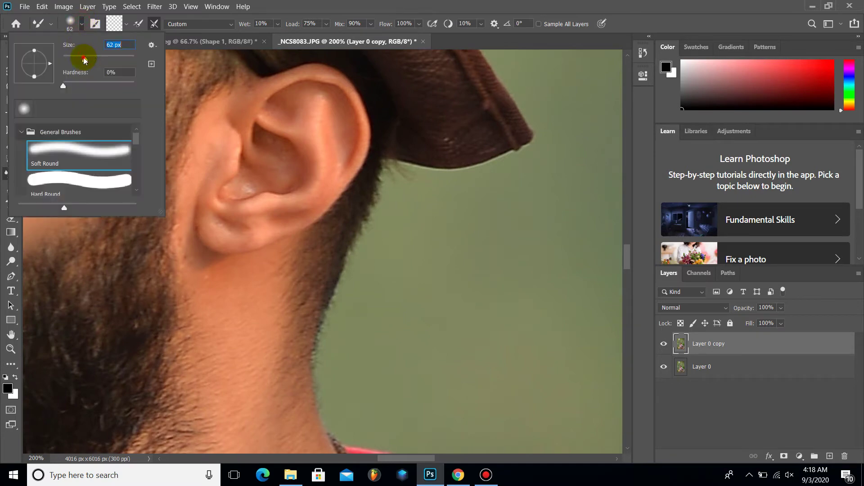
mouse_move(192, 180)
mouse_down()
mouse_move(221, 118)
mouse_move(201, 168)
mouse_move(206, 141)
mouse_move(245, 86)
mouse_up()
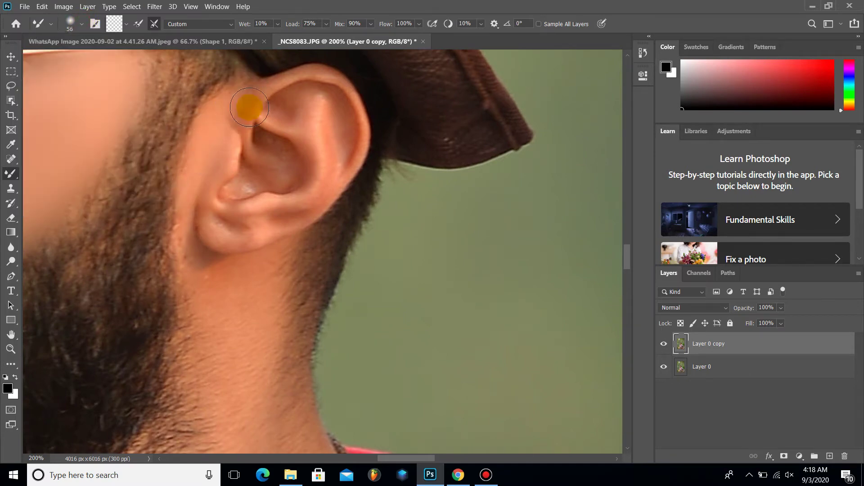
click(135, 23)
mouse_move(232, 256)
mouse_down()
mouse_move(203, 260)
mouse_move(257, 265)
mouse_move(204, 286)
mouse_move(206, 303)
mouse_move(179, 226)
mouse_move(189, 217)
mouse_move(200, 272)
mouse_move(243, 283)
mouse_move(247, 309)
mouse_move(245, 286)
mouse_up()
Blend the neck skin below the ear down toward the collar.
scroll(266, 240, down, 3)
mouse_move(265, 240)
mouse_down()
mouse_move(270, 160)
mouse_move(268, 276)
mouse_move(256, 206)
mouse_move(234, 264)
mouse_move(220, 218)
mouse_move(195, 191)
mouse_move(215, 293)
mouse_move(239, 276)
mouse_move(265, 383)
mouse_move(247, 342)
mouse_up()
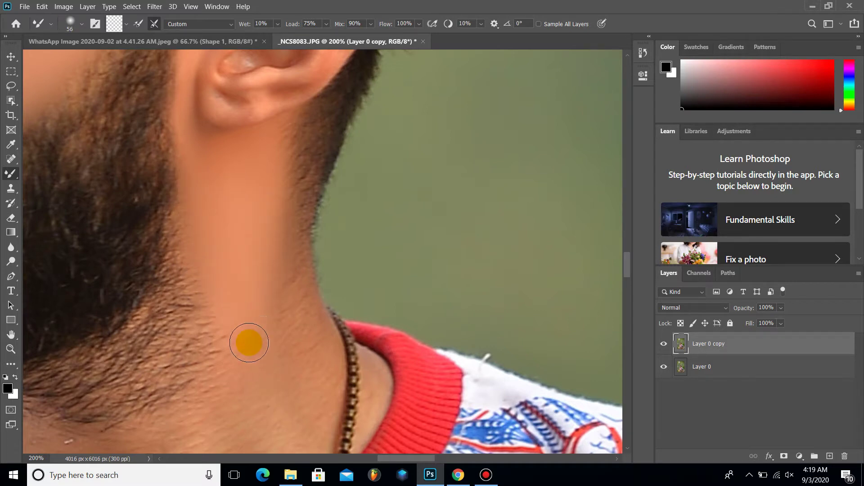
scroll(243, 319, down, 2)
mouse_move(236, 296)
mouse_down()
mouse_move(259, 348)
mouse_move(265, 425)
mouse_move(231, 323)
mouse_up()
scroll(232, 320, down, 1)
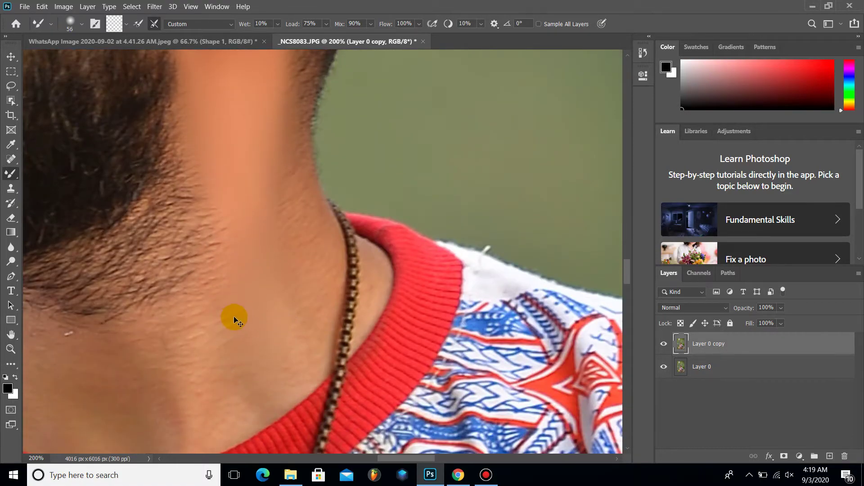
scroll(234, 317, down, 1)
scroll(232, 313, down, 1)
scroll(232, 315, up, 1)
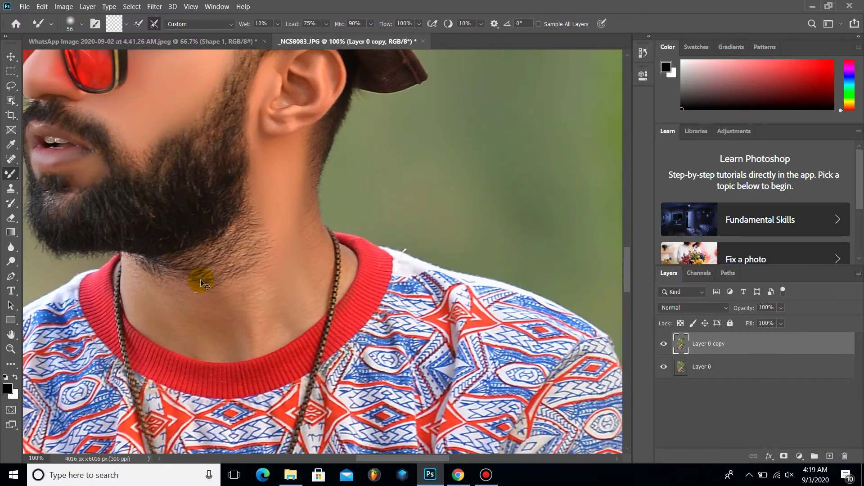
scroll(111, 208, up, 1)
scroll(87, 193, up, 1)
scroll(68, 203, down, 1)
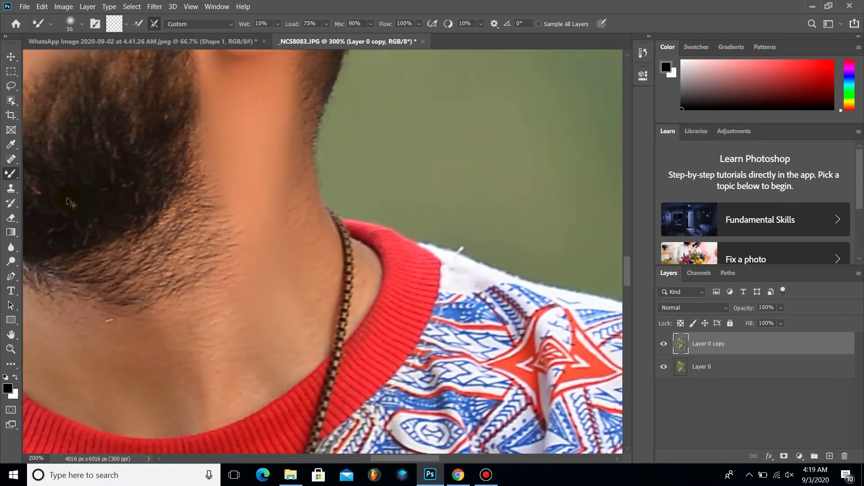
scroll(67, 203, down, 2)
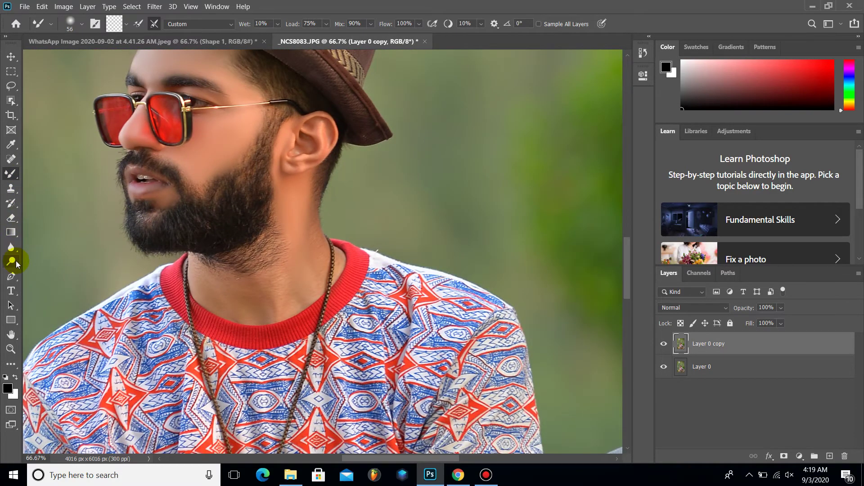
Choose the Patch tool, zoom in, and patch a hairy neck area with clean skin.
click(15, 250)
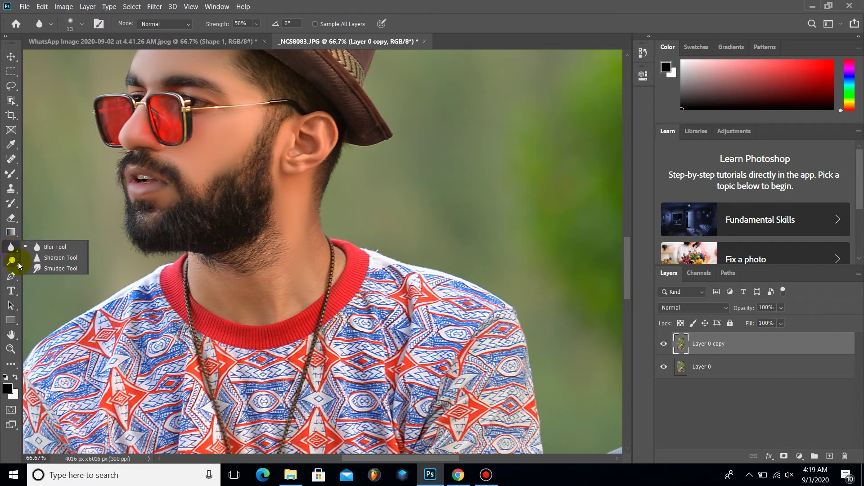
click(14, 262)
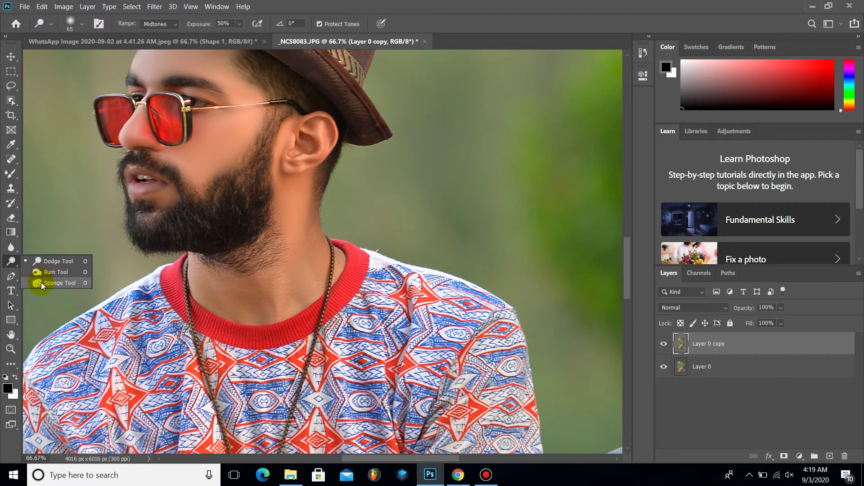
click(11, 160)
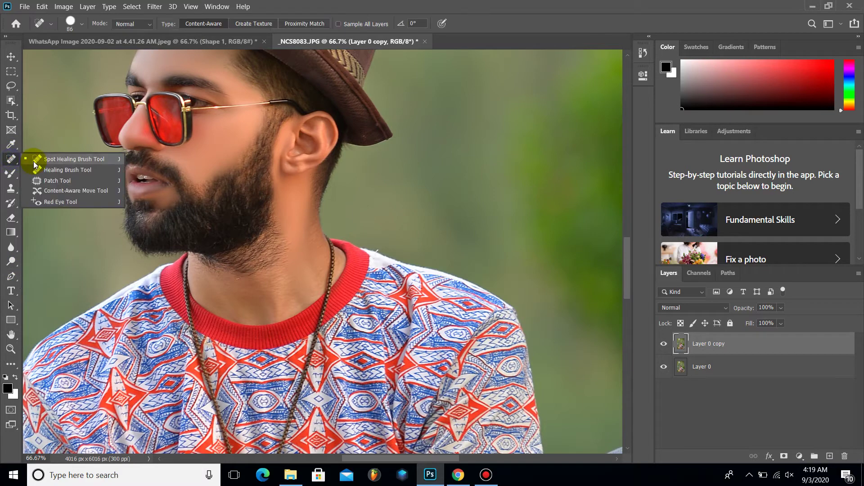
click(45, 182)
key(ctrl+plus)
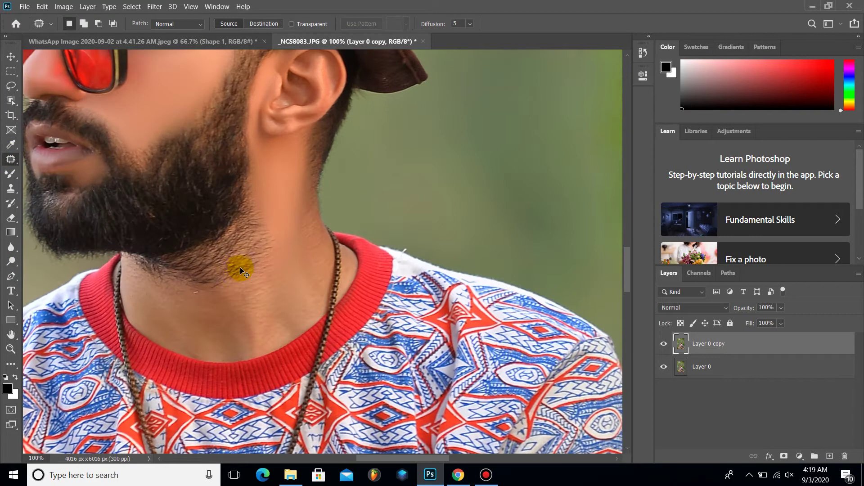
key(ctrl+plus)
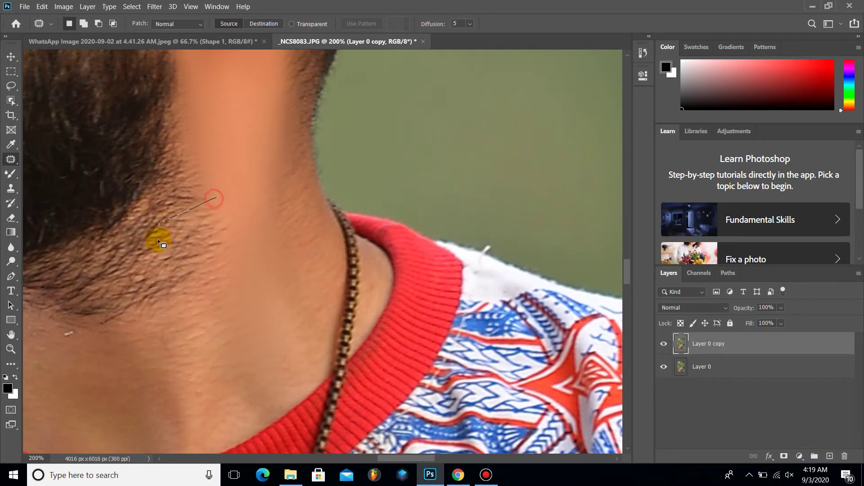
drag(178, 295, 224, 208)
drag(210, 242, 220, 183)
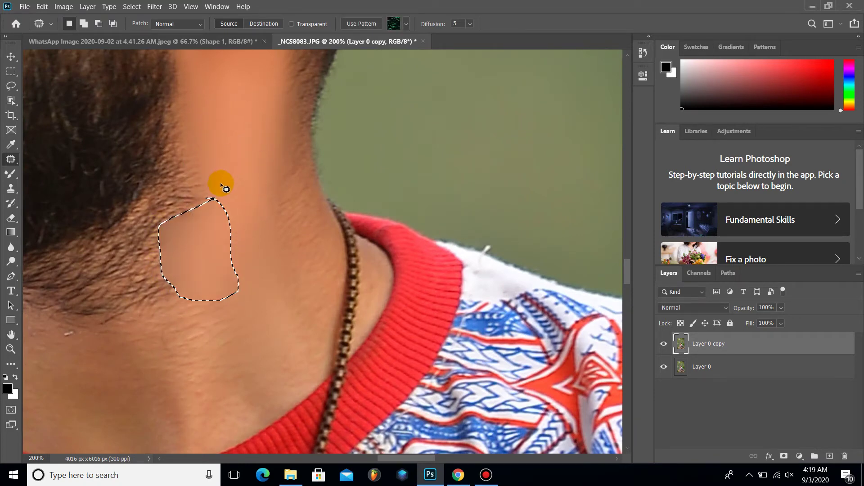
key(ctrl+d)
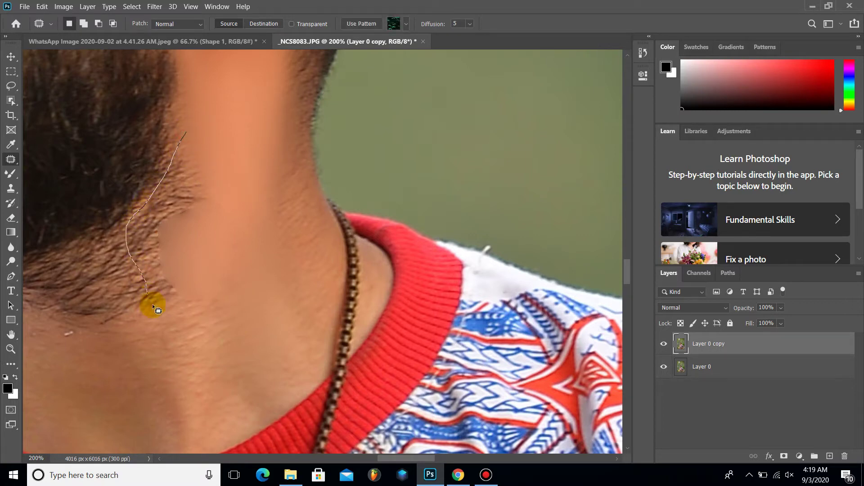
Patch out the stray hairs on the neck and along the hairline.
drag(153, 307, 190, 329)
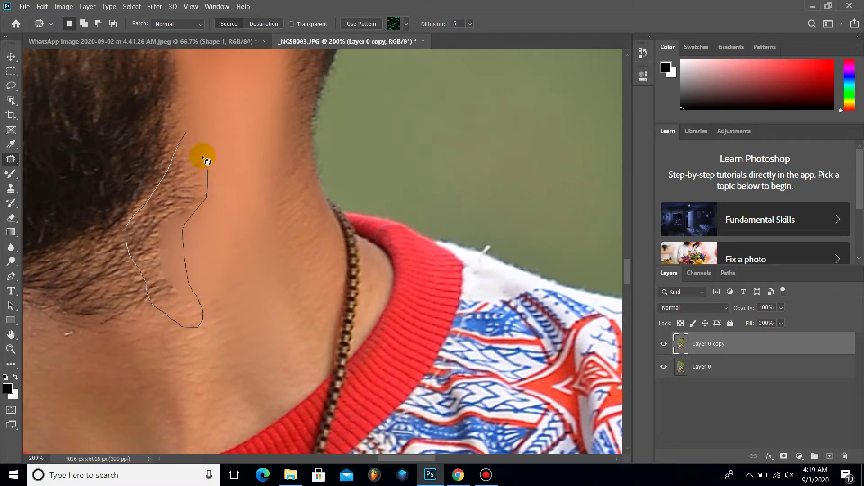
drag(191, 140, 187, 135)
drag(179, 193, 233, 129)
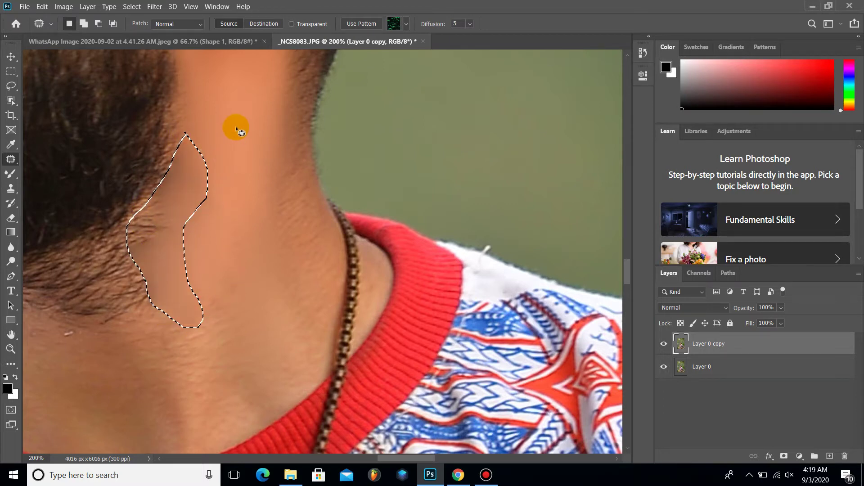
key(ctrl+d)
scroll(135, 232, down, 2)
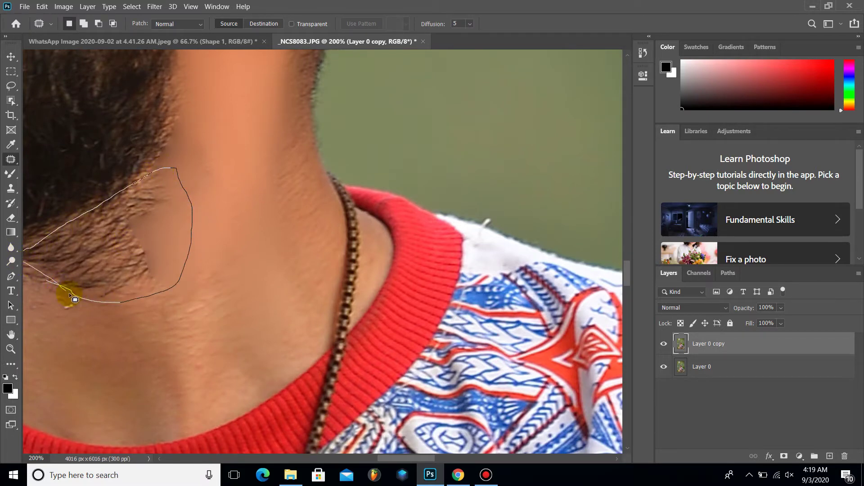
drag(74, 299, 72, 301)
drag(174, 280, 242, 324)
key(ctrl+d)
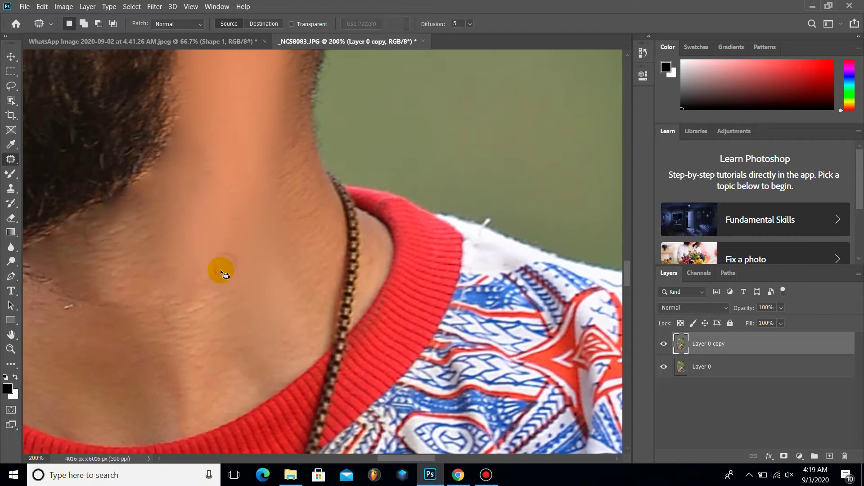
drag(399, 458, 369, 458)
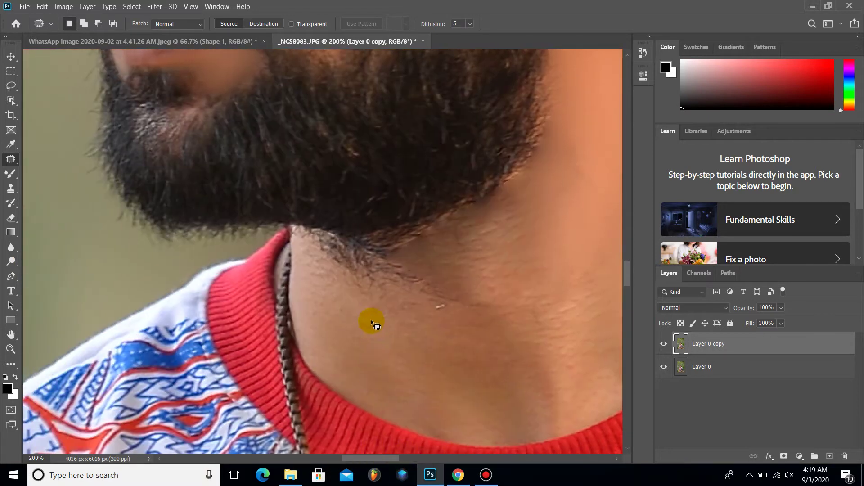
Patch the jawline beard shadow, a neck blemish and the dark edge under the beard.
drag(299, 242, 355, 281)
mouse_move(349, 251)
mouse_down()
mouse_move(306, 279)
mouse_move(340, 315)
mouse_up()
click(377, 306)
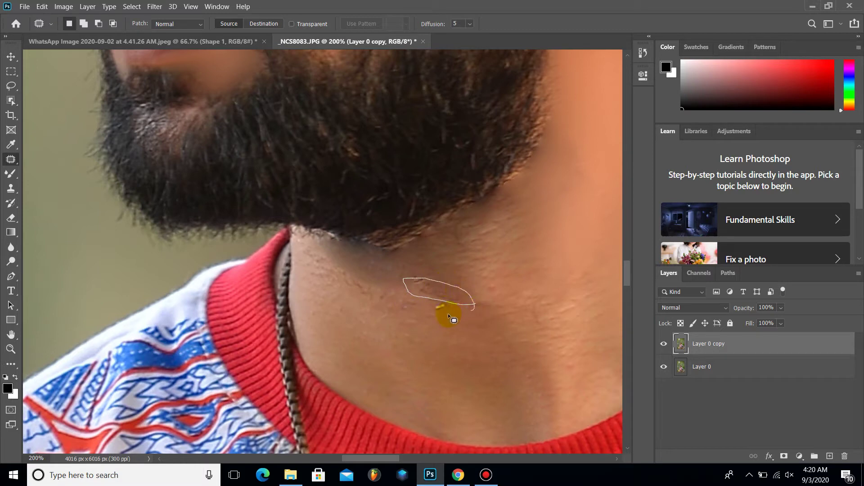
drag(435, 294, 427, 321)
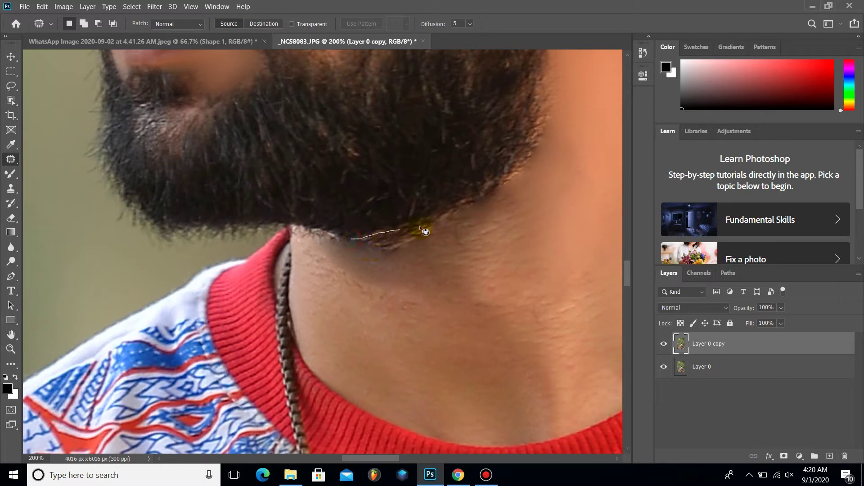
drag(368, 241, 360, 238)
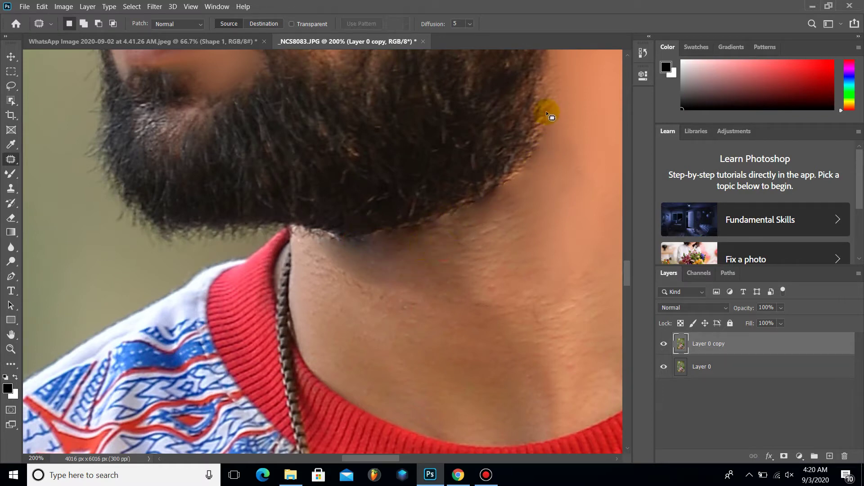
scroll(523, 146, up, 3)
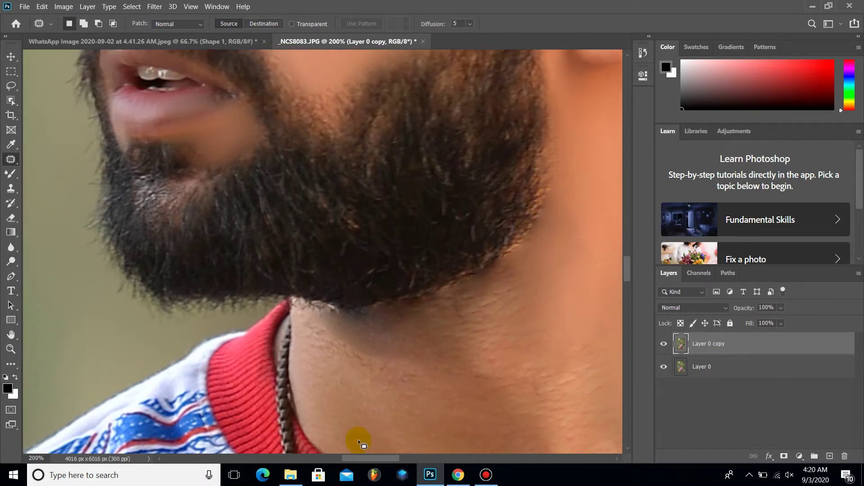
scroll(335, 438, right, 5)
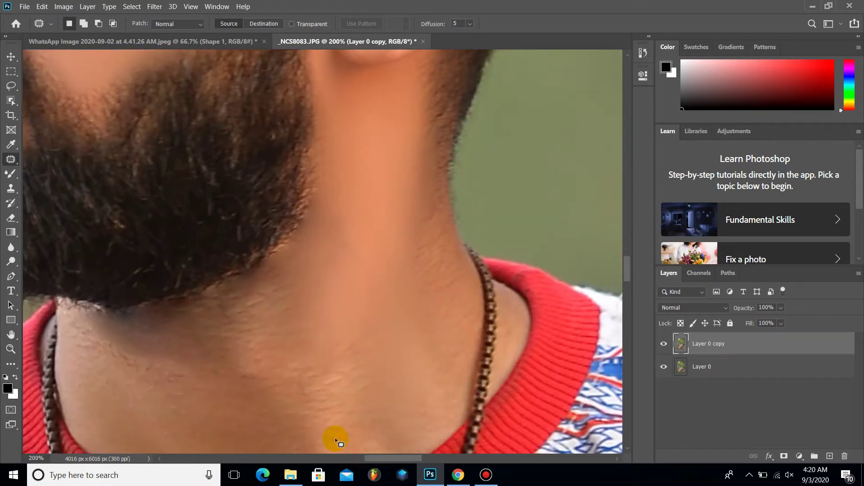
Return to the Mixer Brush and blend the side of the neck toward the beard edge.
click(8, 177)
mouse_move(334, 236)
mouse_down()
mouse_move(368, 270)
mouse_move(335, 195)
mouse_move(332, 139)
mouse_up()
scroll(332, 174, up, 2)
scroll(332, 171, up, 1)
drag(332, 170, 330, 252)
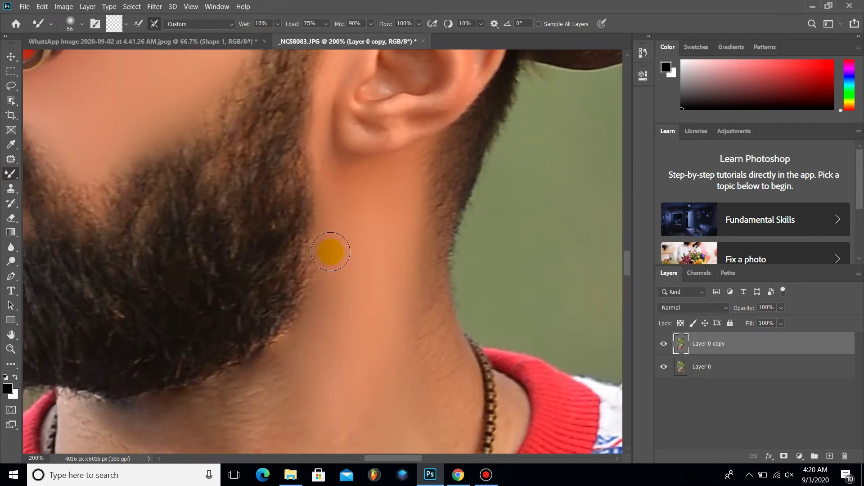
mouse_move(325, 216)
mouse_down()
mouse_move(328, 309)
mouse_move(324, 257)
mouse_move(300, 335)
mouse_up()
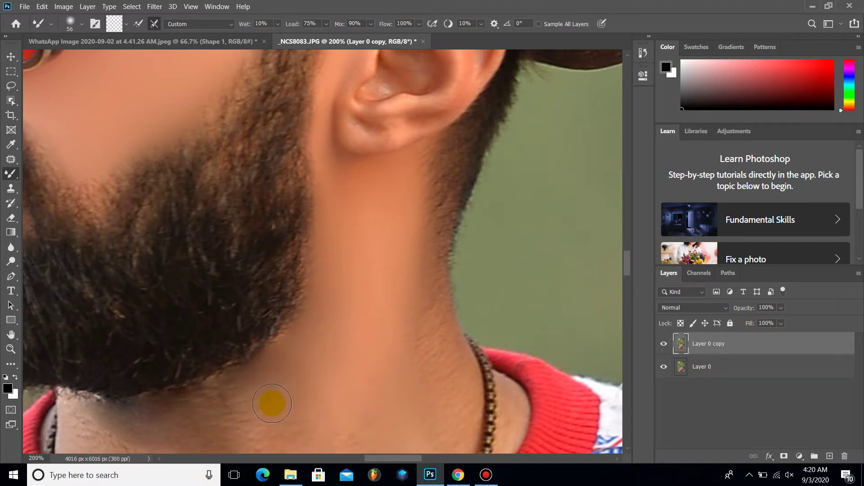
scroll(300, 353, down, 2)
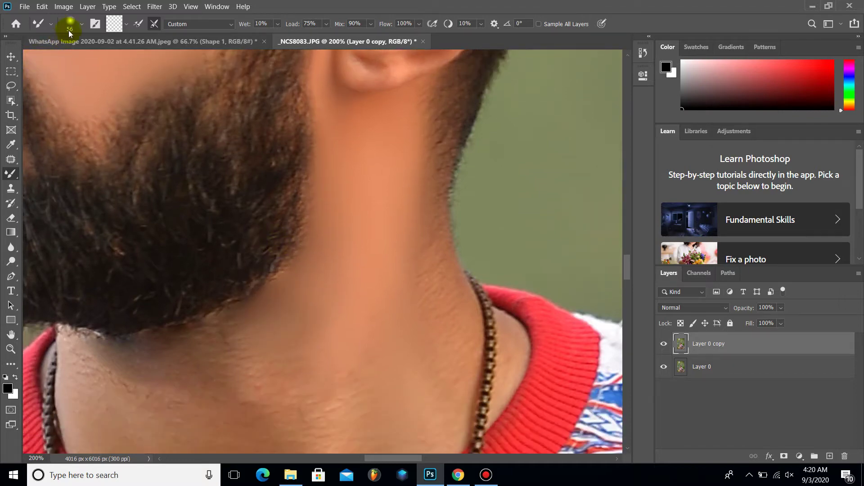
Enlarge the brush to 81 px and blend the neck skin near the hairline.
click(76, 23)
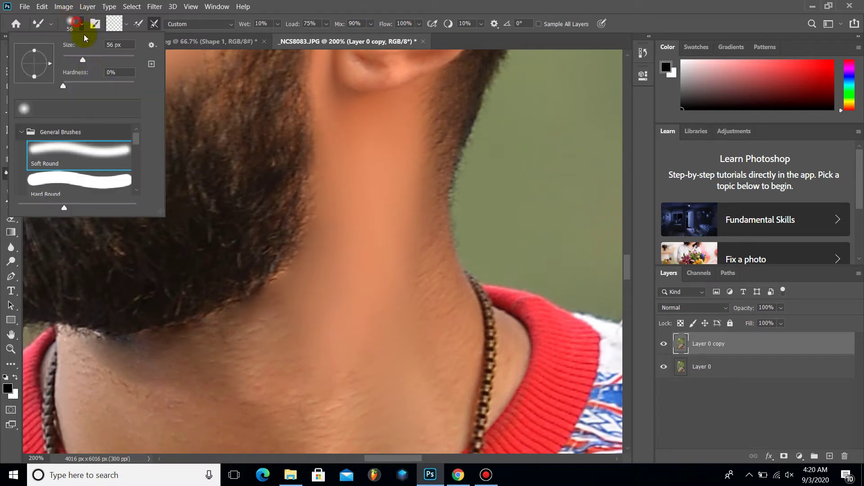
drag(91, 58, 98, 58)
click(310, 298)
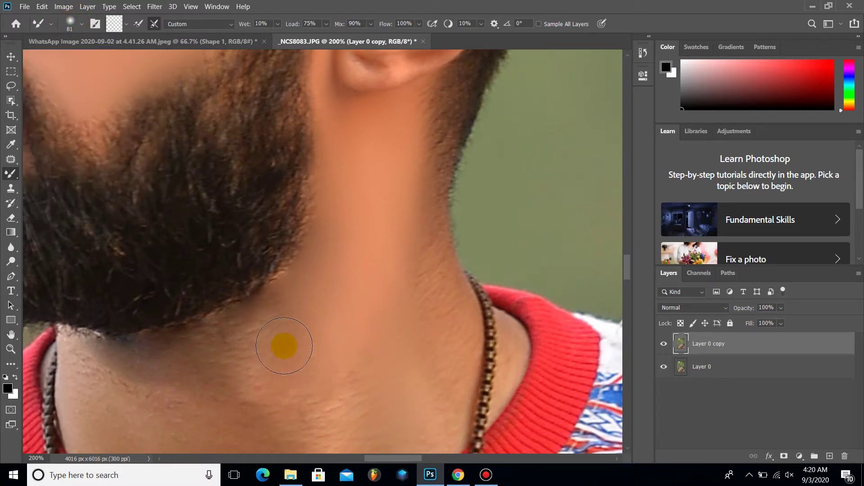
scroll(230, 354, down, 3)
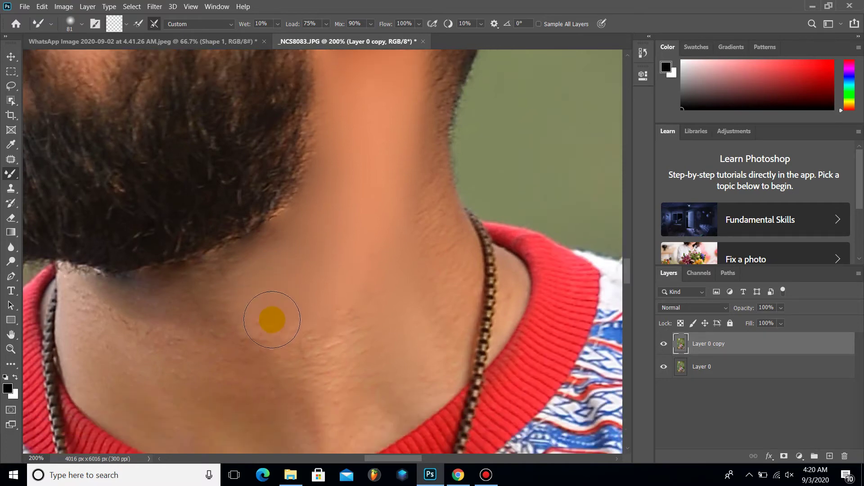
scroll(273, 315, down, 3)
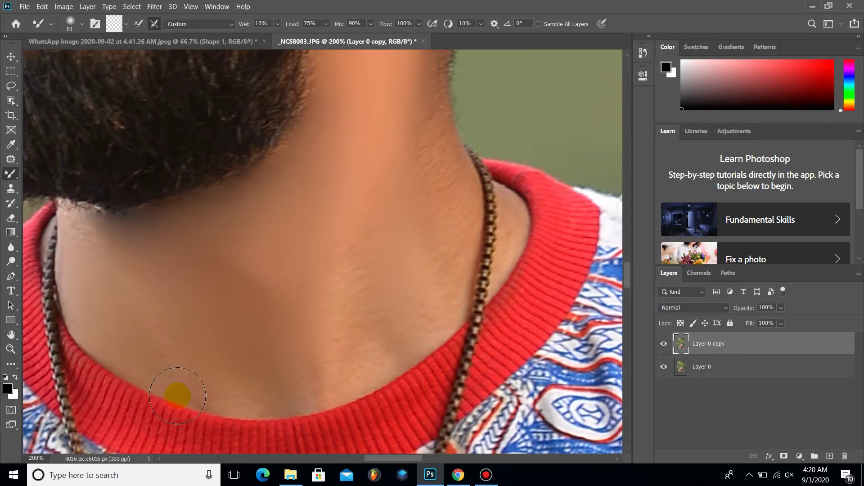
mouse_move(85, 233)
mouse_down()
mouse_move(77, 237)
mouse_move(104, 256)
mouse_up()
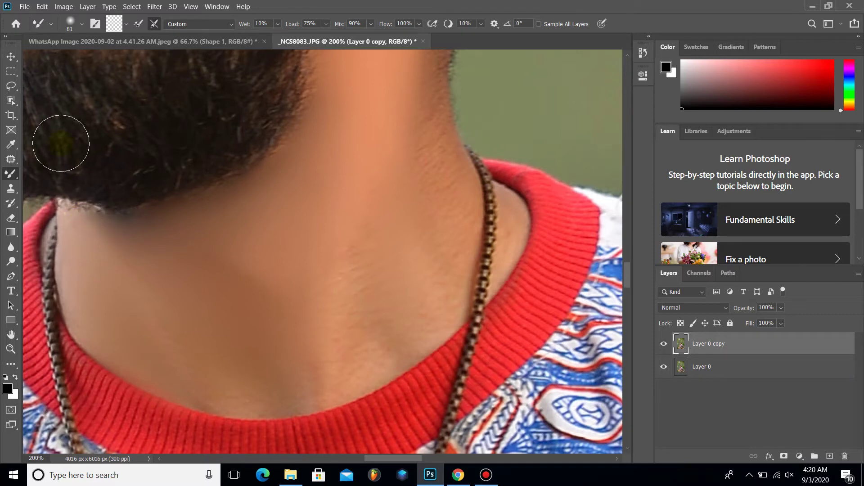
click(81, 24)
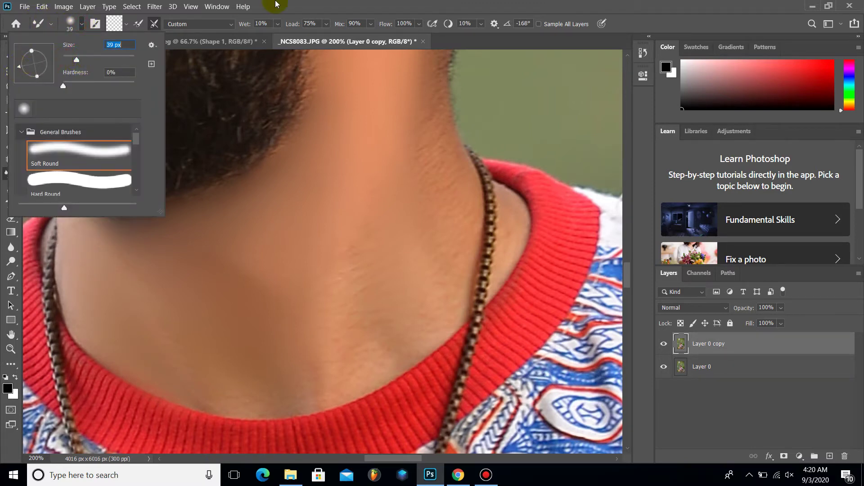
click(275, 4)
mouse_move(85, 222)
mouse_down()
mouse_move(76, 214)
mouse_move(70, 297)
mouse_move(94, 334)
mouse_move(169, 366)
mouse_move(145, 294)
mouse_move(177, 363)
mouse_move(229, 257)
mouse_move(199, 209)
mouse_up()
At 67 px, smooth the neck from collar to hairline and soften the hair edge.
click(81, 24)
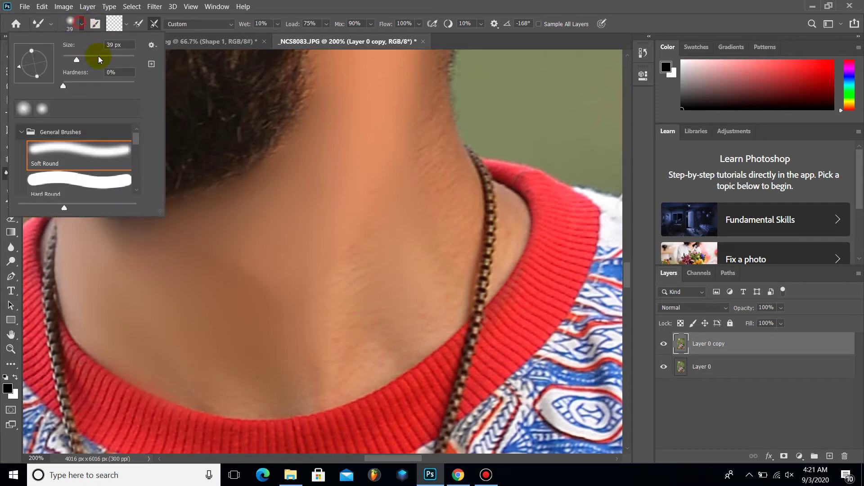
drag(88, 60, 86, 60)
click(236, 285)
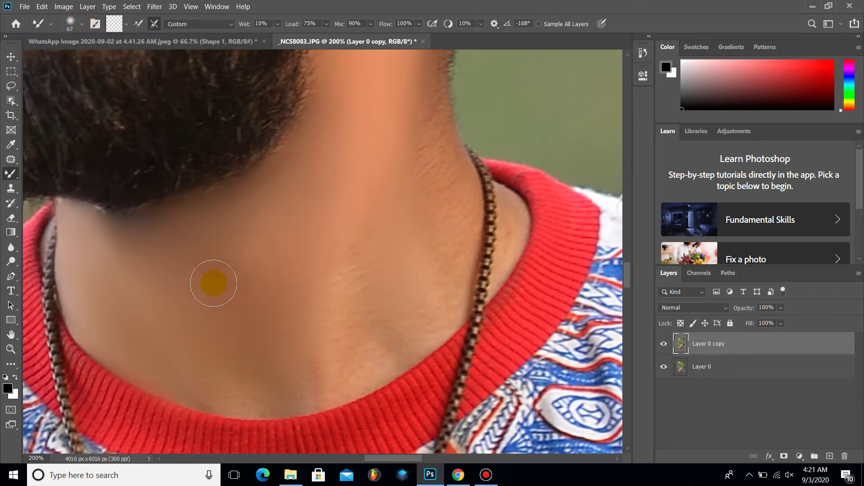
mouse_move(245, 350)
mouse_down()
mouse_move(235, 411)
mouse_move(261, 253)
mouse_move(183, 252)
mouse_move(145, 232)
mouse_move(216, 224)
mouse_up()
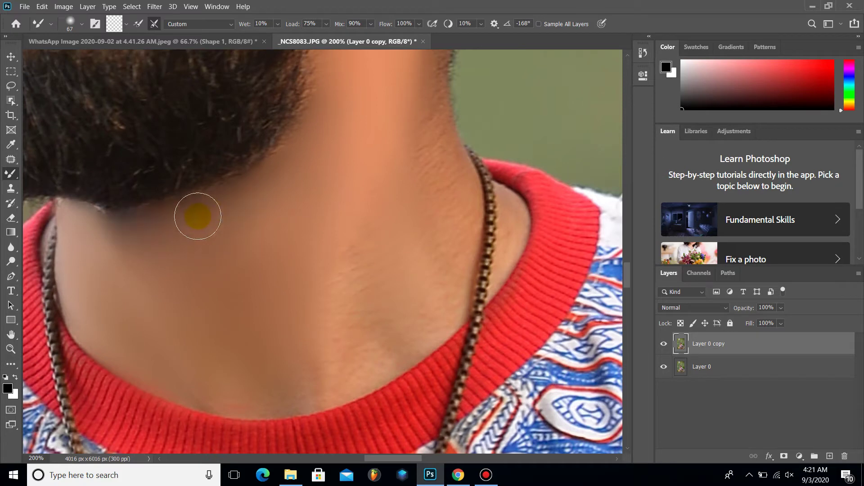
drag(290, 137, 312, 79)
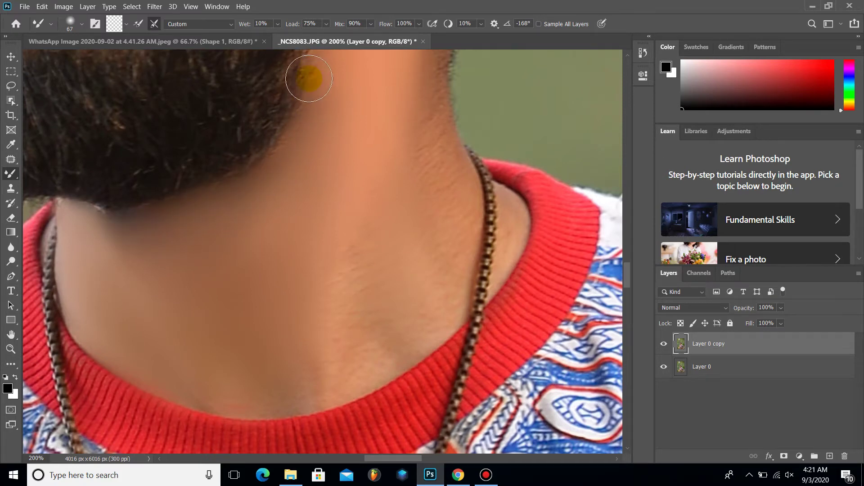
scroll(297, 112, down, 2)
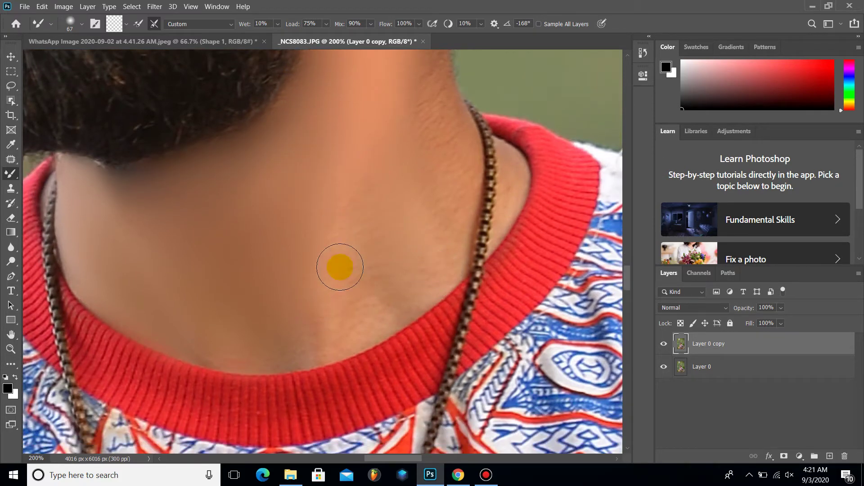
mouse_move(340, 266)
mouse_down()
mouse_move(353, 342)
mouse_move(439, 255)
mouse_move(395, 216)
mouse_move(393, 199)
mouse_move(437, 190)
mouse_move(447, 87)
mouse_move(455, 172)
mouse_move(463, 176)
mouse_move(455, 223)
mouse_move(426, 75)
mouse_move(372, 248)
mouse_move(338, 284)
mouse_move(327, 312)
mouse_move(299, 318)
mouse_move(290, 338)
mouse_move(231, 347)
mouse_move(299, 342)
mouse_move(169, 332)
mouse_move(278, 341)
mouse_move(366, 310)
mouse_move(338, 321)
mouse_move(329, 313)
mouse_move(320, 347)
mouse_move(418, 302)
mouse_up()
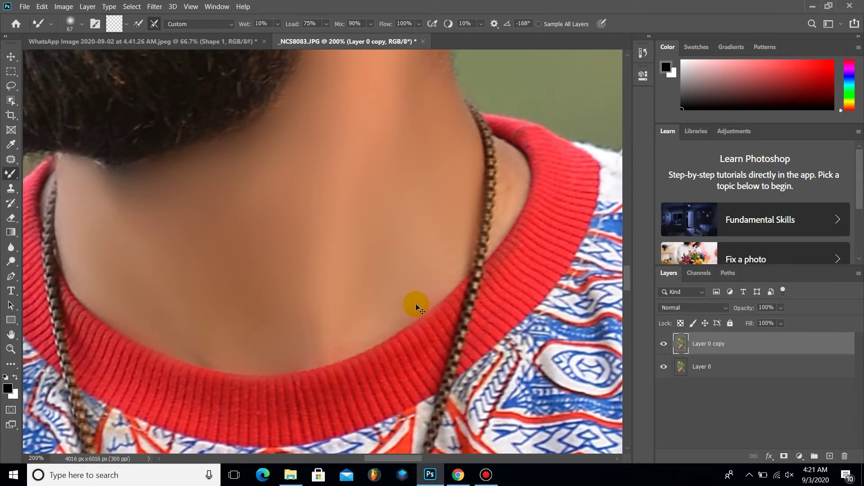
Use a smaller brush to smooth the skin just above the collar.
click(11, 99)
click(81, 24)
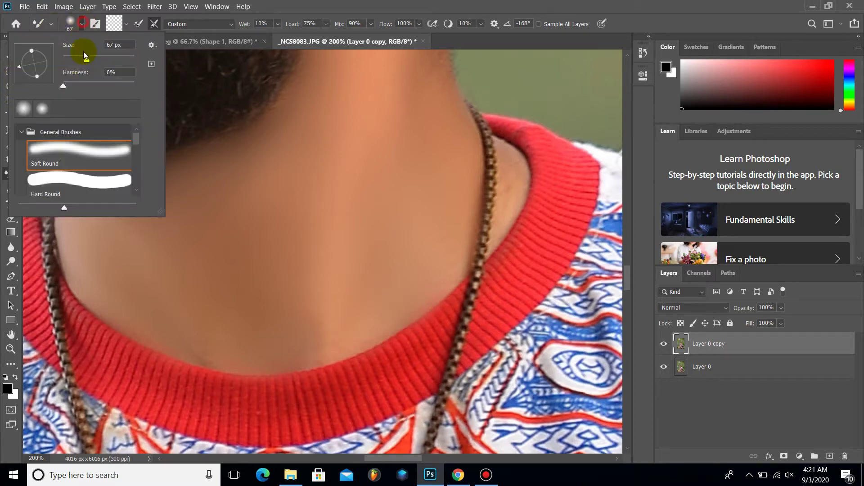
click(395, 372)
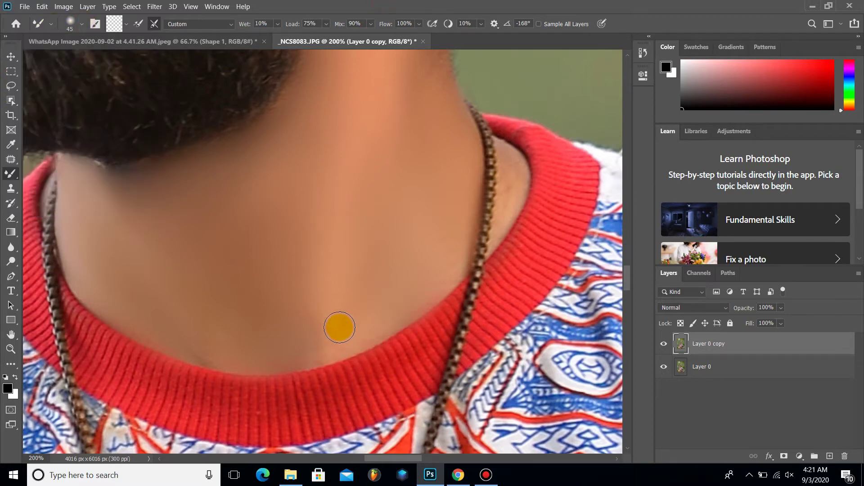
drag(336, 324, 327, 340)
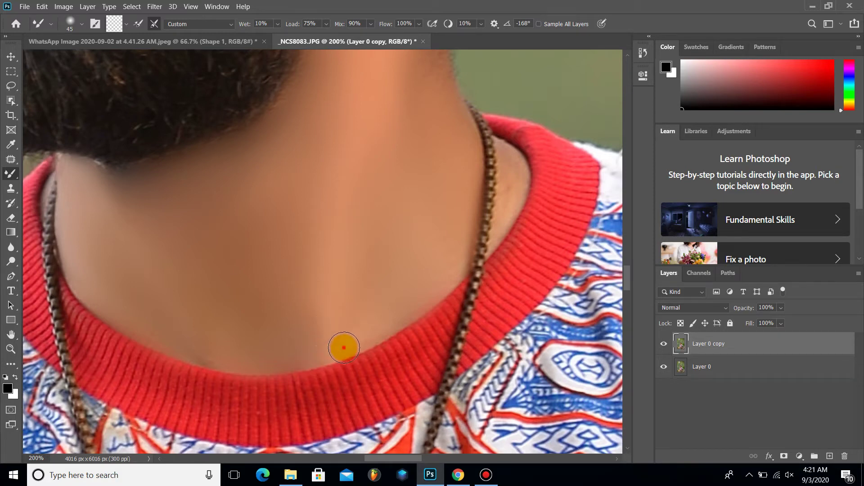
scroll(536, 342, up, 2)
Blend the skin between the necklace and collar and along the ear's outer rim.
scroll(508, 307, up, 2)
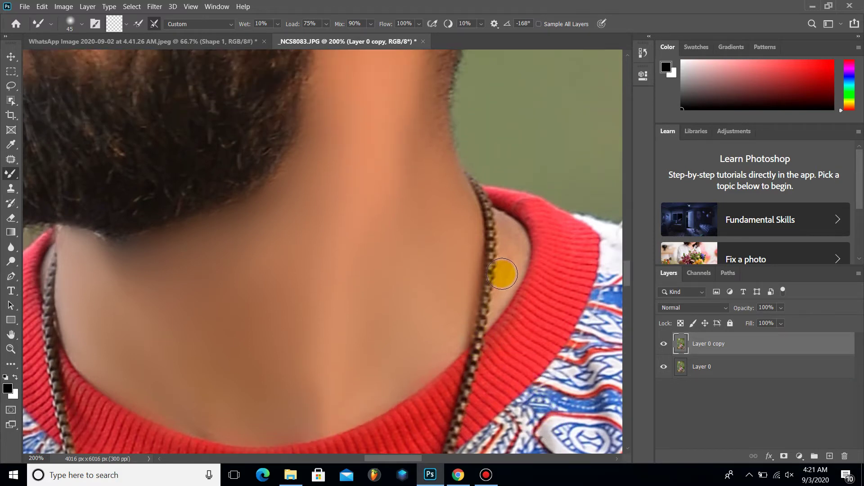
mouse_move(502, 274)
mouse_down()
mouse_move(503, 233)
mouse_move(513, 256)
mouse_move(514, 231)
mouse_move(501, 300)
mouse_move(506, 222)
mouse_move(483, 251)
mouse_up()
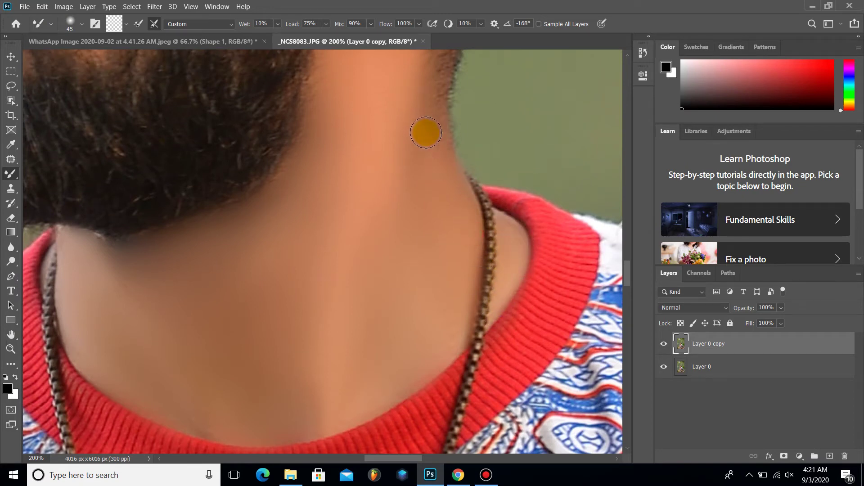
scroll(432, 180, up, 3)
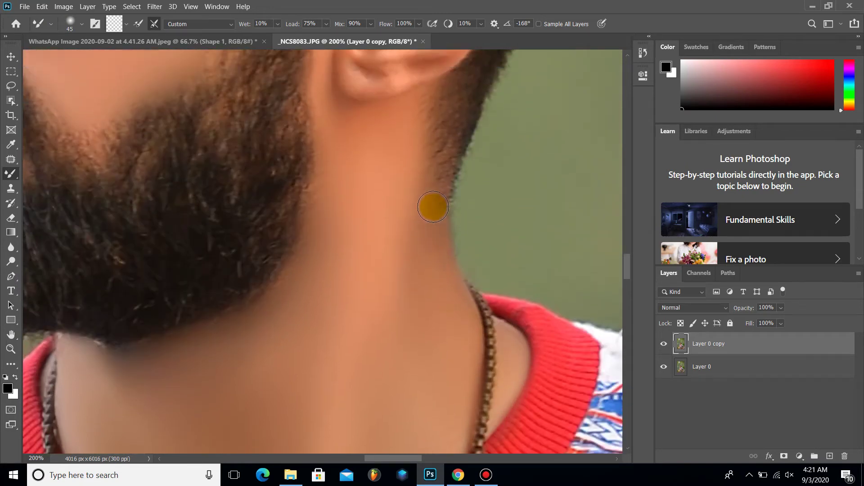
scroll(433, 206, up, 1)
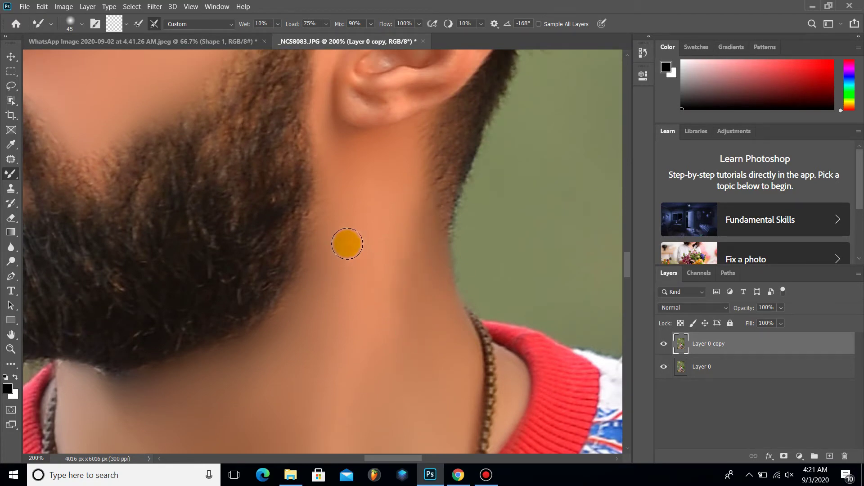
scroll(372, 141, up, 2)
scroll(363, 195, up, 1)
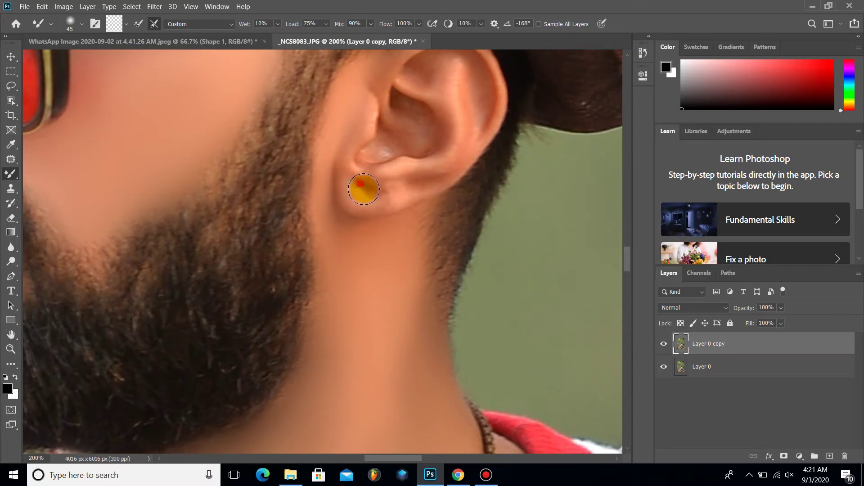
mouse_move(364, 189)
mouse_down()
mouse_move(365, 178)
mouse_move(398, 195)
mouse_move(465, 141)
mouse_move(476, 94)
mouse_move(449, 68)
mouse_move(508, 96)
mouse_move(449, 91)
mouse_move(420, 69)
mouse_move(446, 94)
mouse_move(440, 90)
mouse_move(426, 115)
mouse_up()
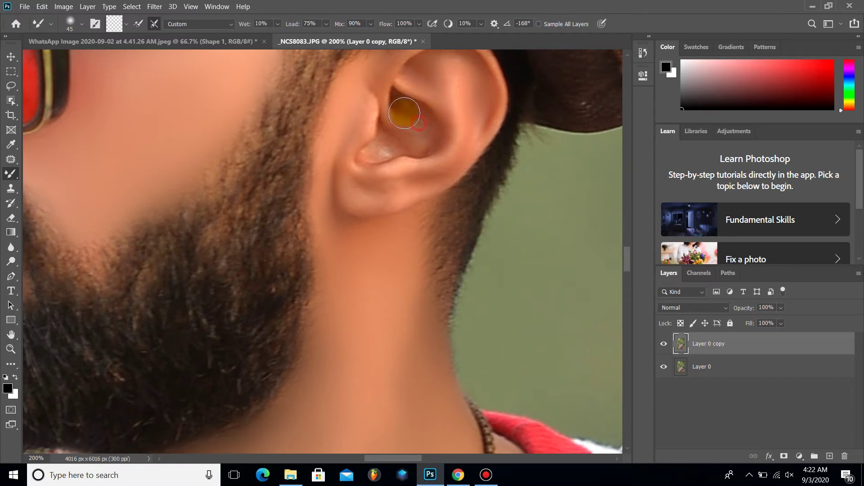
Smooth the inner ear down to the earlobe and across the upper ear.
mouse_move(404, 155)
mouse_down()
mouse_move(396, 135)
mouse_move(366, 188)
mouse_move(392, 185)
mouse_move(379, 198)
mouse_up()
scroll(377, 189, up, 3)
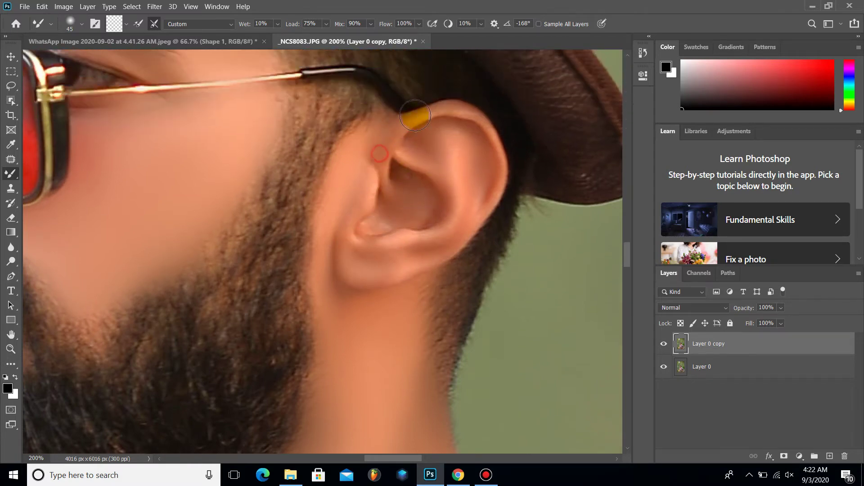
drag(449, 133, 427, 151)
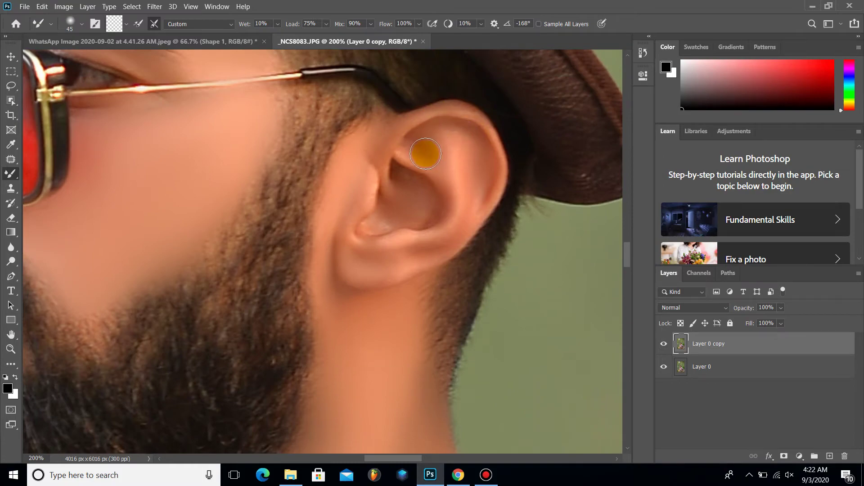
key(ctrl+minus)
key(ctrl+minus)
key(ctrl+minus)
key(ctrl+minus)
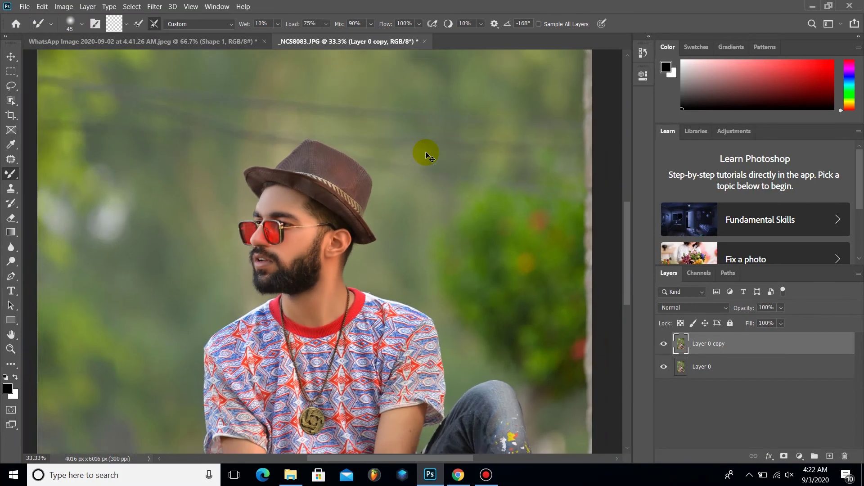
key(ctrl+minus)
Zoom back in on the ear and neck and blend a stroke near the collar.
key(ctrl+plus)
key(ctrl+plus)
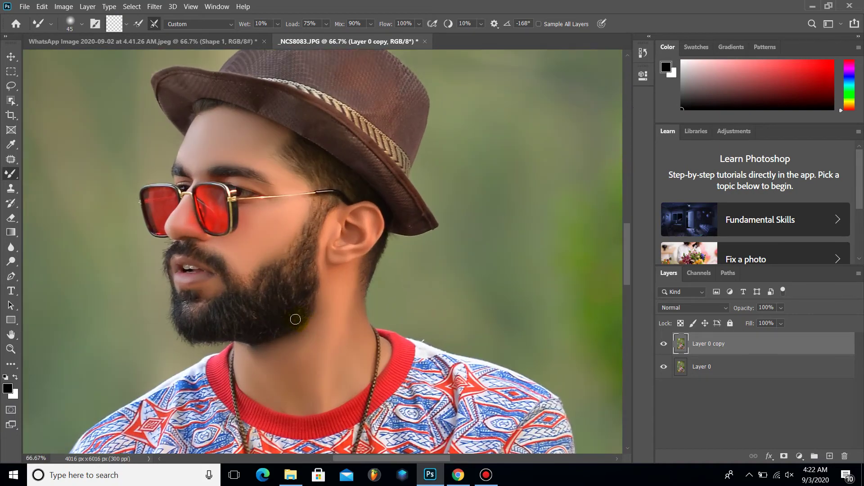
key(ctrl+plus)
key(ctrl+plus)
key(ctrl+plus)
scroll(211, 246, down, 3)
scroll(183, 228, down, 2)
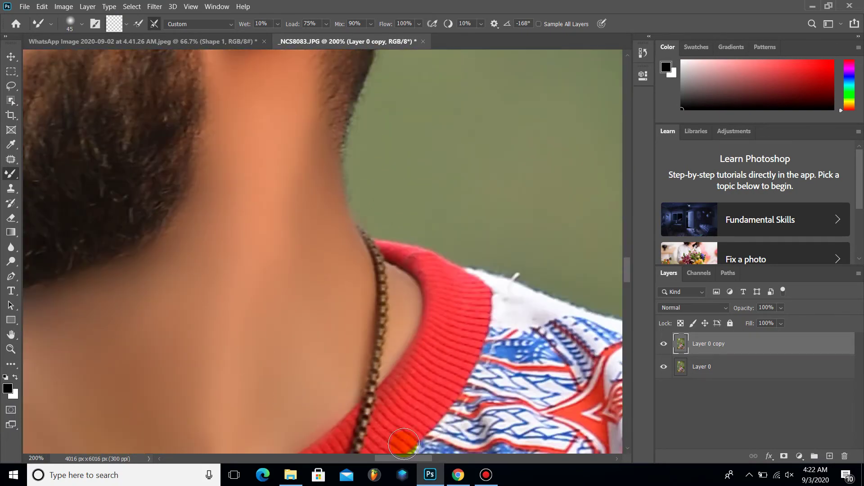
drag(403, 456, 370, 457)
scroll(407, 284, down, 3)
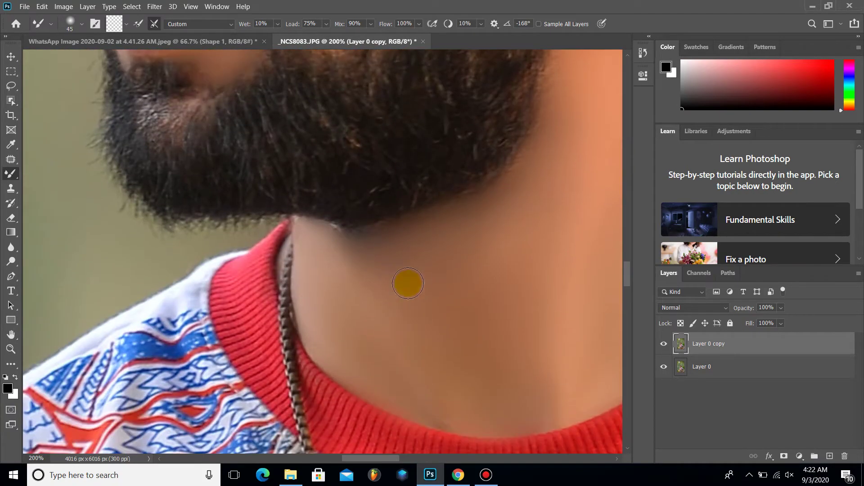
scroll(407, 283, down, 3)
Enlarge the Mixer Brush to 105 px and smooth the neck skin above the collar.
click(80, 23)
drag(100, 58, 115, 56)
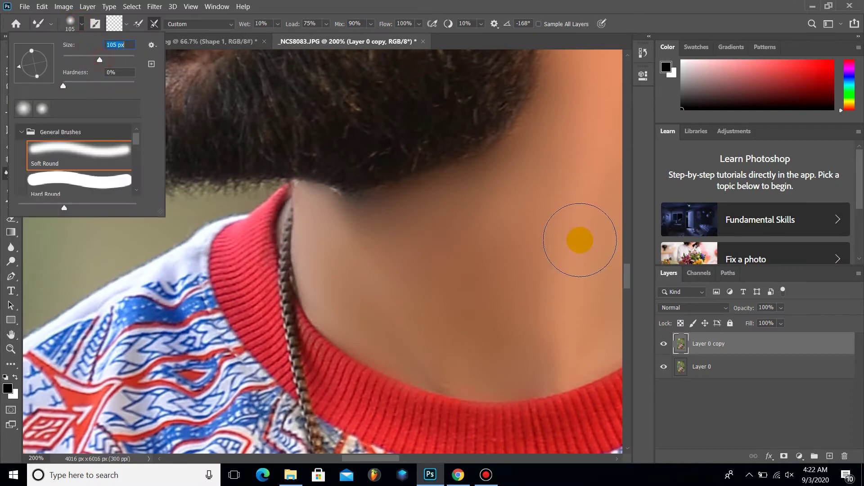
click(518, 225)
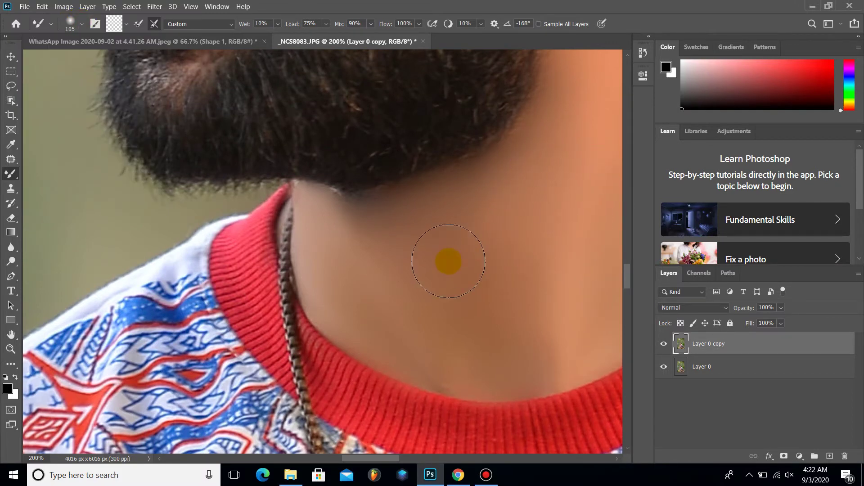
drag(417, 257, 400, 236)
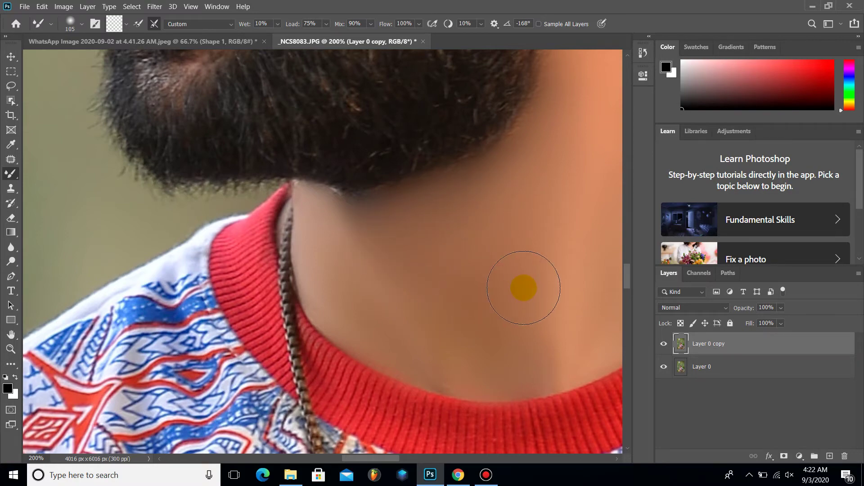
key(ctrl+minus)
key(ctrl+minus)
key(ctrl+minus)
key(ctrl+minus)
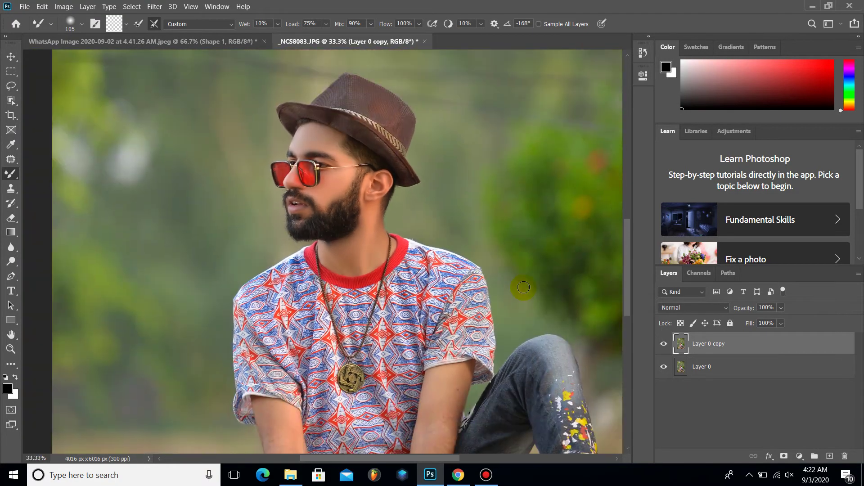
key(ctrl+minus)
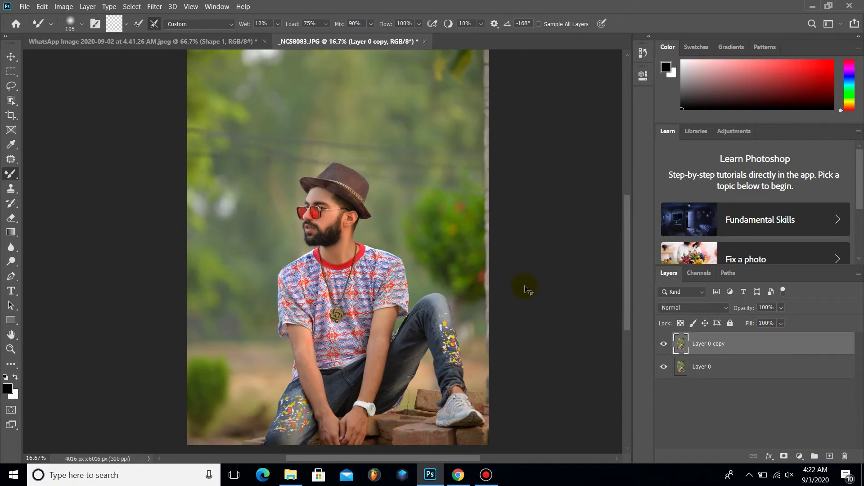
Zoom to 200% on the beard and neck, pan up to the ear, and blend beside it.
key(ctrl+plus)
key(ctrl+plus)
key(ctrl+plus)
key(ctrl+plus)
key(ctrl+plus)
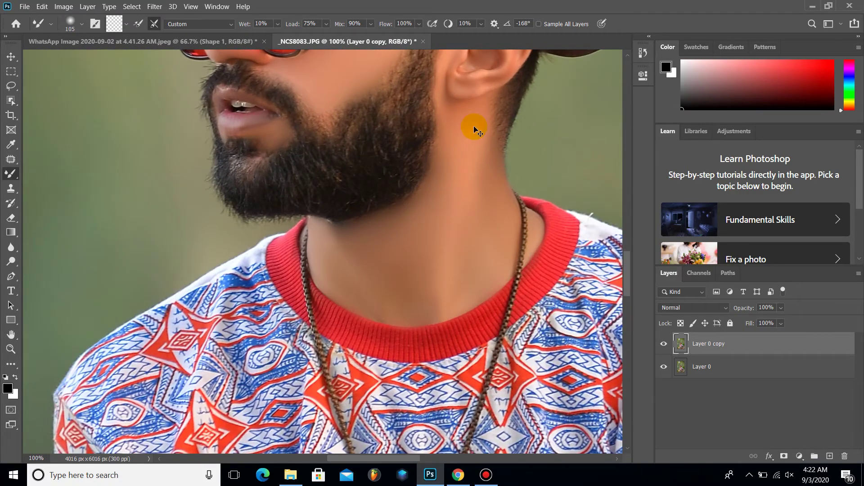
key(ctrl+plus)
scroll(454, 126, up, 1)
scroll(452, 135, up, 3)
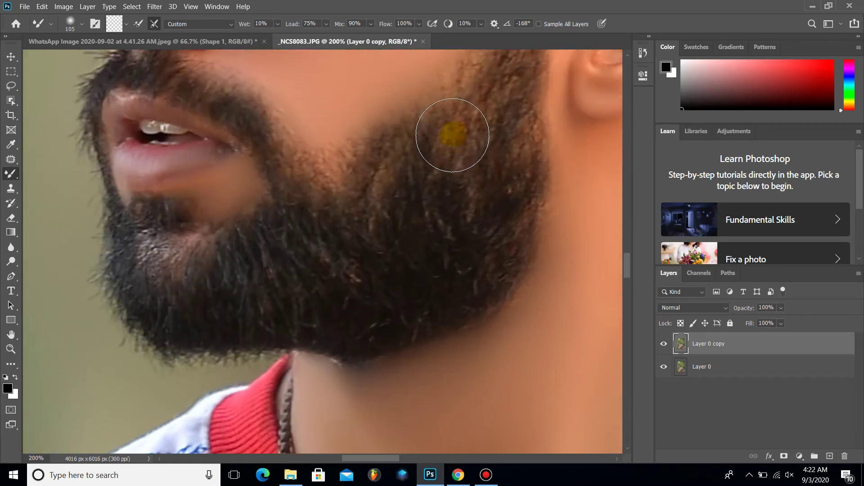
scroll(453, 135, up, 3)
scroll(448, 131, up, 2)
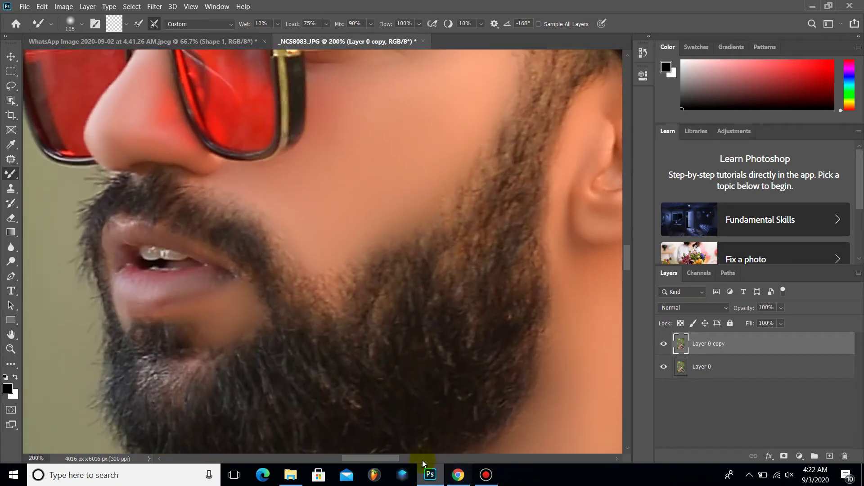
drag(398, 459, 426, 458)
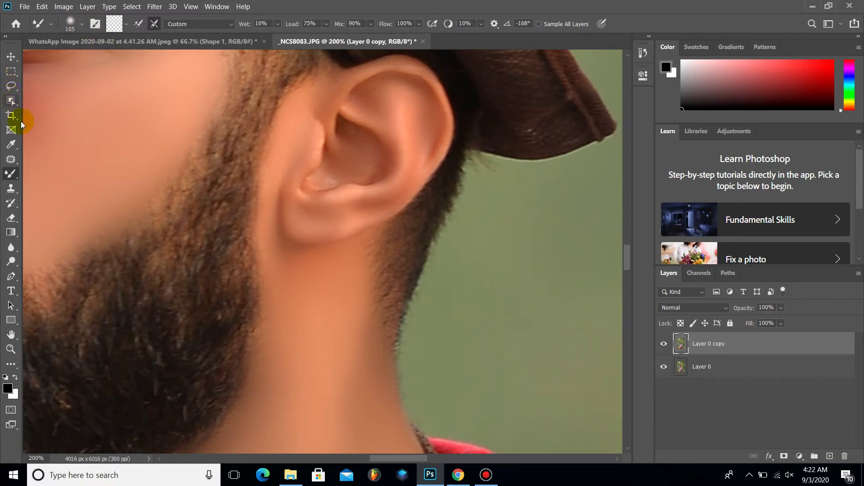
Patch the skin strip below the ear with the clean neck skin to its right, then deselect.
click(13, 163)
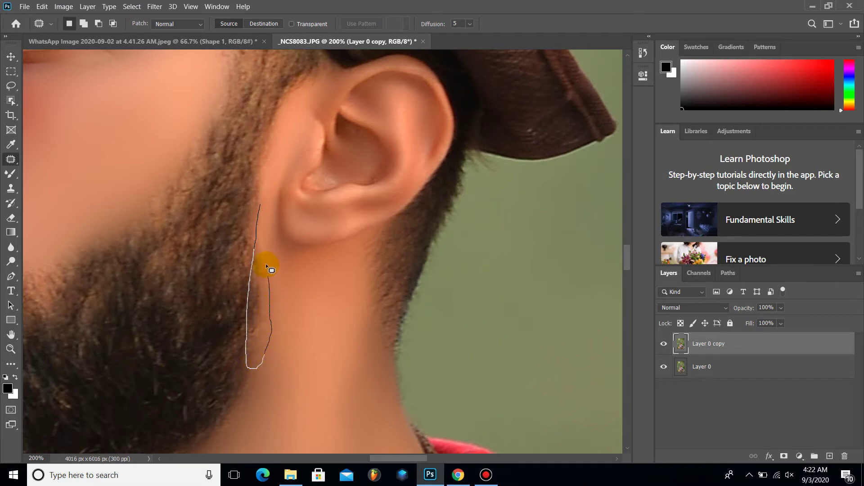
mouse_move(263, 247)
mouse_down()
mouse_move(261, 267)
mouse_move(283, 266)
mouse_up()
click(283, 269)
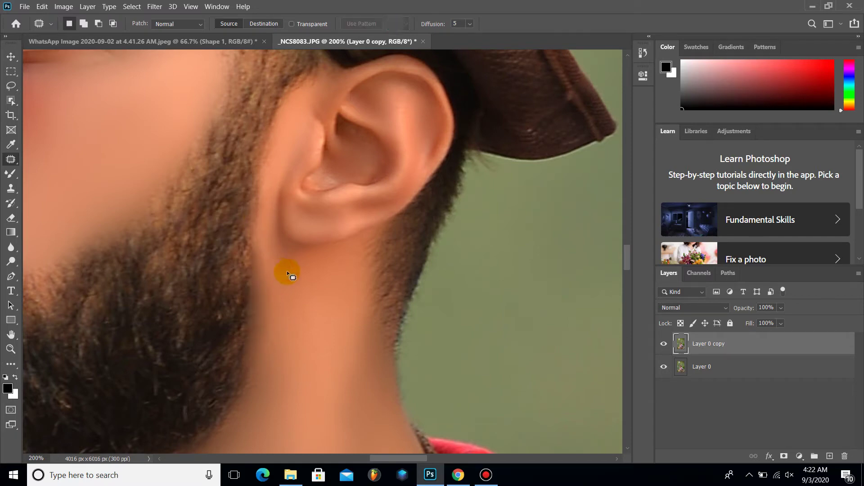
Blend the neck edge below the ear up to the ear's top with a 50 px Mixer Brush.
click(11, 174)
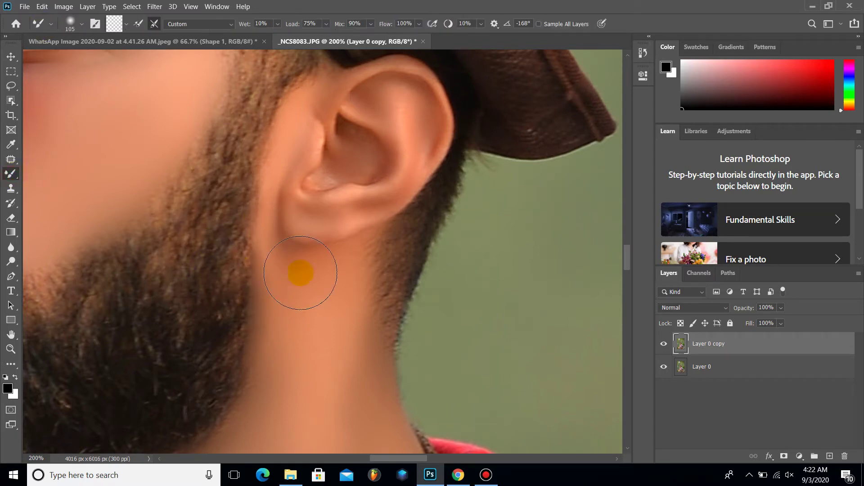
click(71, 26)
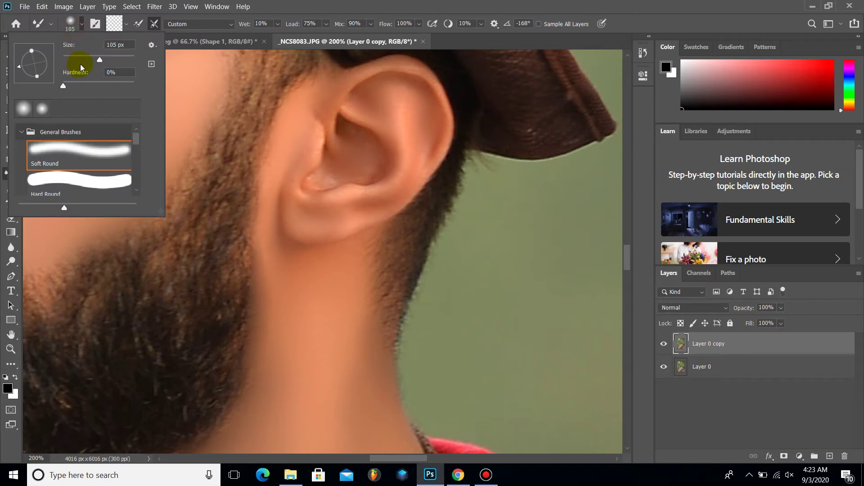
click(322, 144)
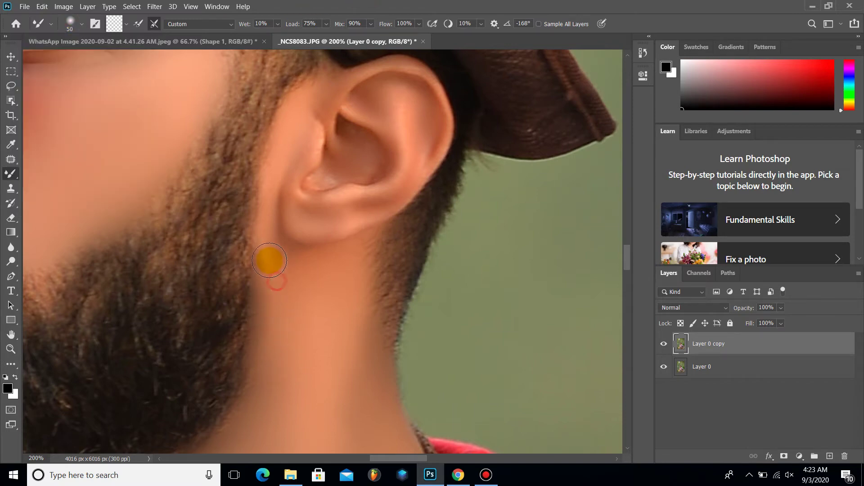
mouse_move(277, 303)
mouse_down()
mouse_move(267, 366)
mouse_move(257, 354)
mouse_move(251, 400)
mouse_move(267, 212)
mouse_move(268, 309)
mouse_move(273, 164)
mouse_move(320, 83)
mouse_up()
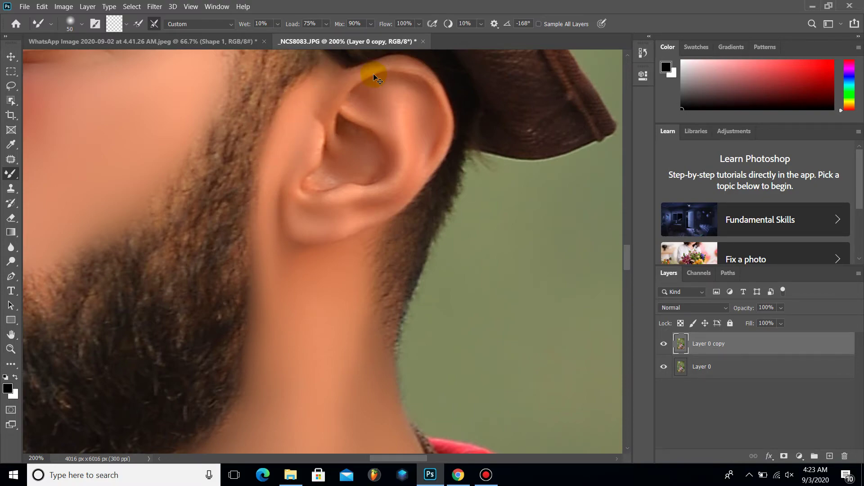
scroll(377, 79, down, 2)
scroll(383, 113, down, 1)
scroll(385, 139, down, 1)
Zoom in on the arms and enlarge the Mixer Brush to 133 px.
scroll(386, 145, down, 1)
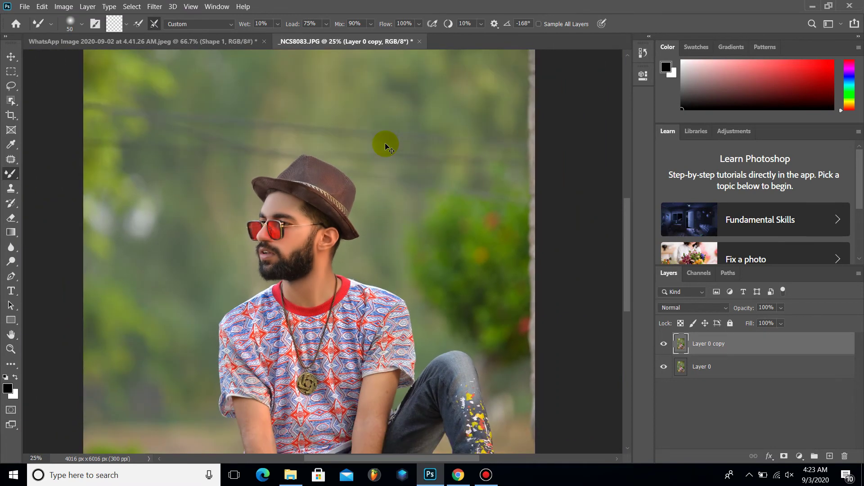
scroll(385, 142, down, 1)
scroll(385, 142, down, 1)
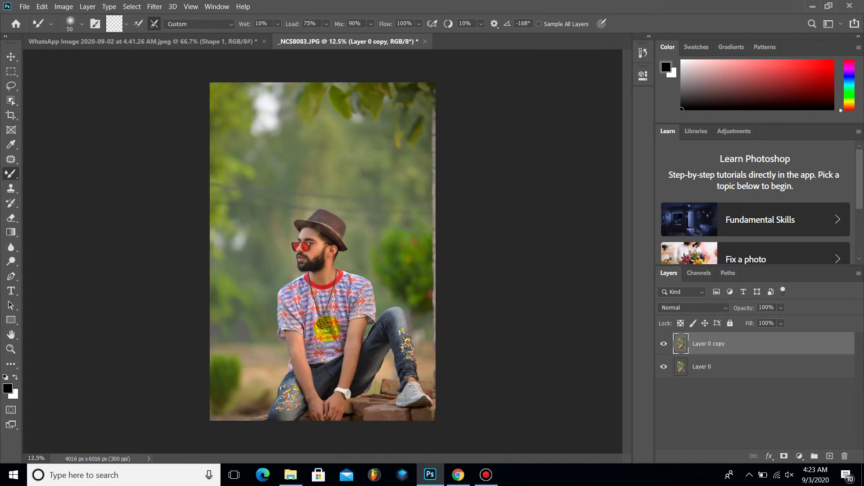
key(ctrl+plus)
key(ctrl+plus)
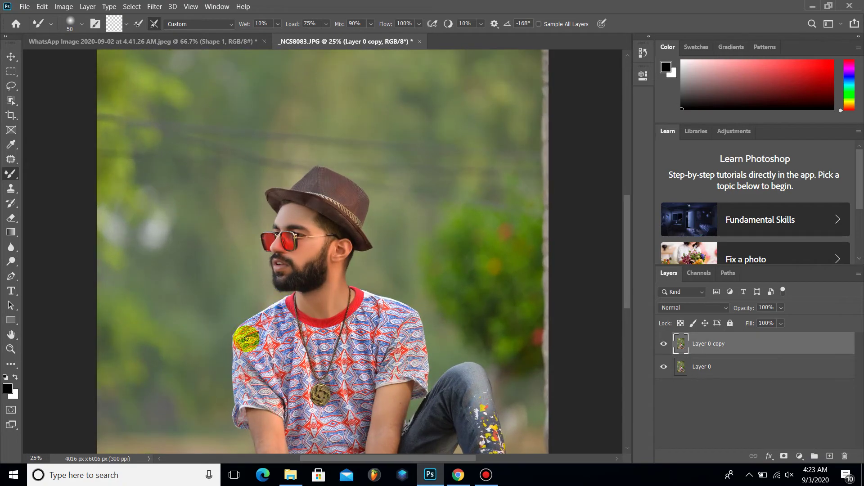
scroll(775, 243, down, 2)
scroll(579, 302, down, 3)
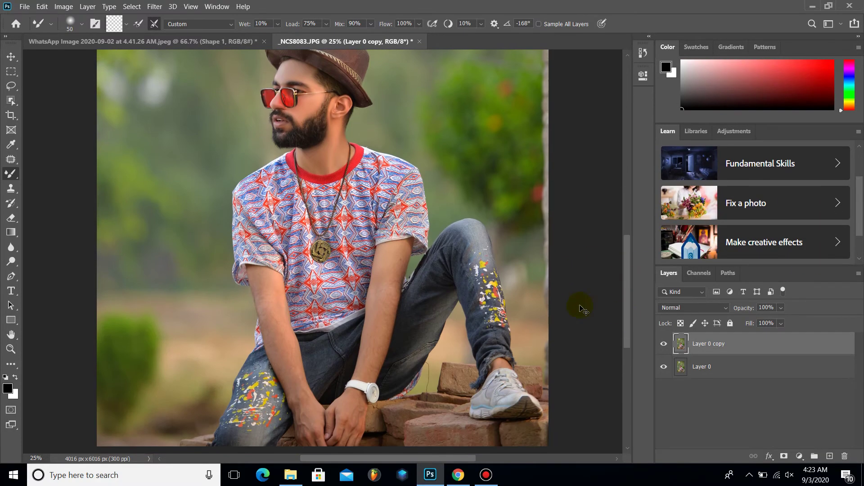
key(ctrl+plus)
key(ctrl+plus)
scroll(194, 279, down, 2)
scroll(180, 259, down, 2)
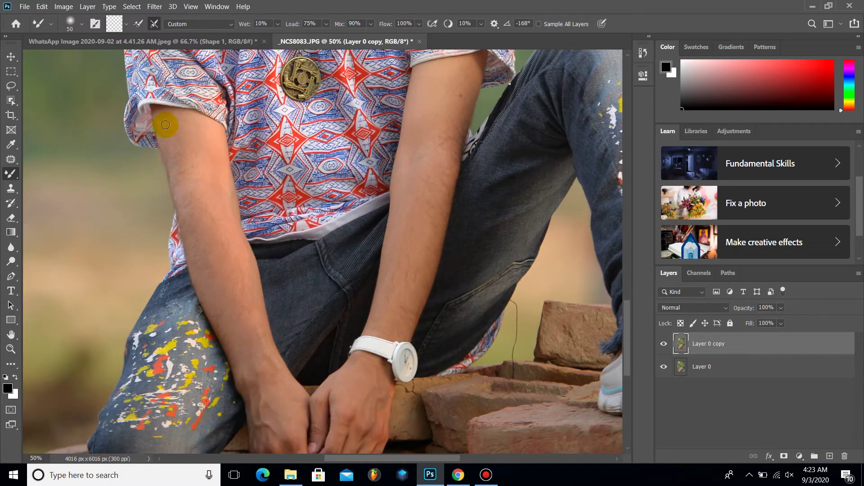
click(82, 24)
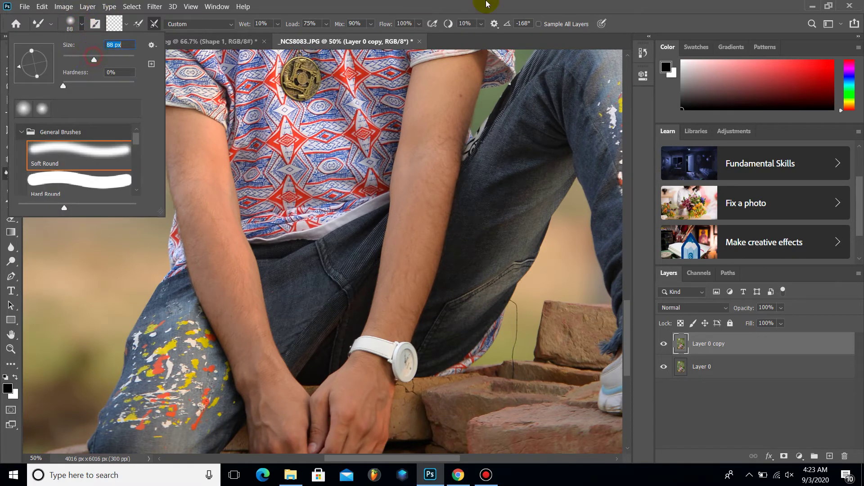
click(486, 4)
click(81, 24)
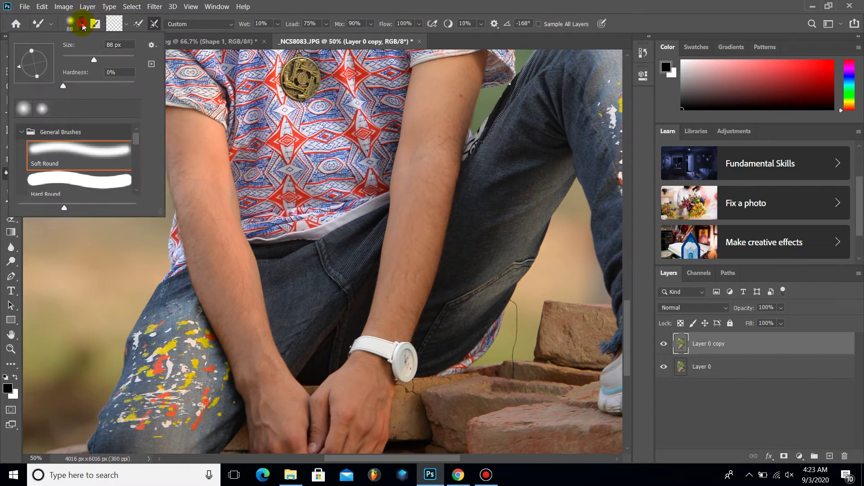
drag(93, 60, 107, 60)
click(186, 137)
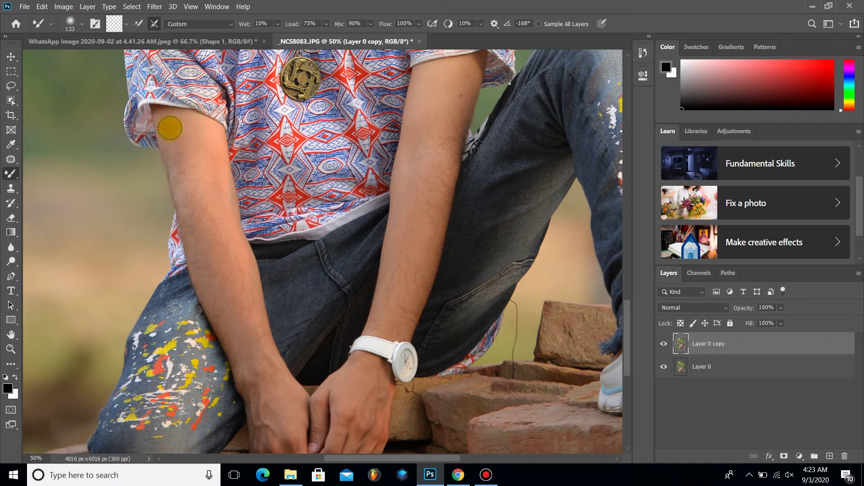
Smooth the upper arm near the sleeve and along the forearm edge.
mouse_move(170, 128)
mouse_down()
mouse_move(174, 145)
mouse_move(180, 131)
mouse_move(203, 129)
mouse_move(200, 146)
mouse_move(178, 169)
mouse_move(204, 161)
mouse_move(212, 222)
mouse_move(233, 251)
mouse_move(241, 301)
mouse_move(187, 215)
mouse_move(220, 309)
mouse_move(252, 355)
mouse_move(253, 315)
mouse_move(226, 209)
mouse_move(240, 55)
mouse_move(236, 84)
mouse_move(207, 118)
mouse_up()
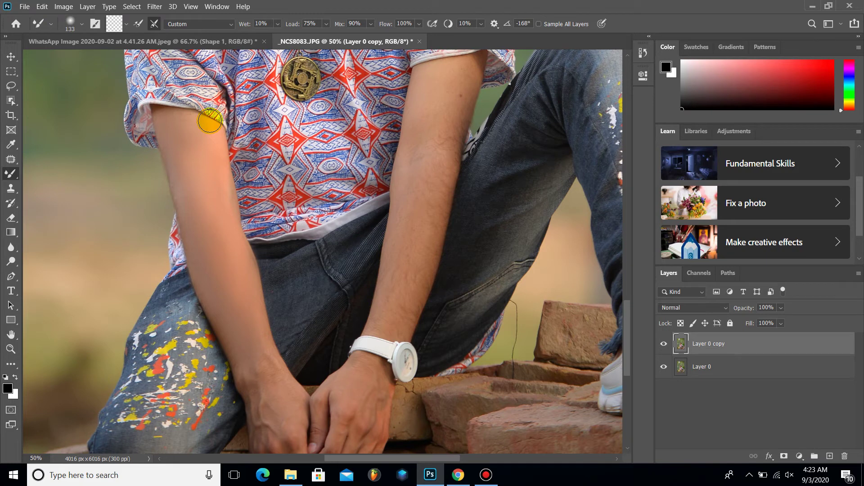
scroll(209, 200, down, 2)
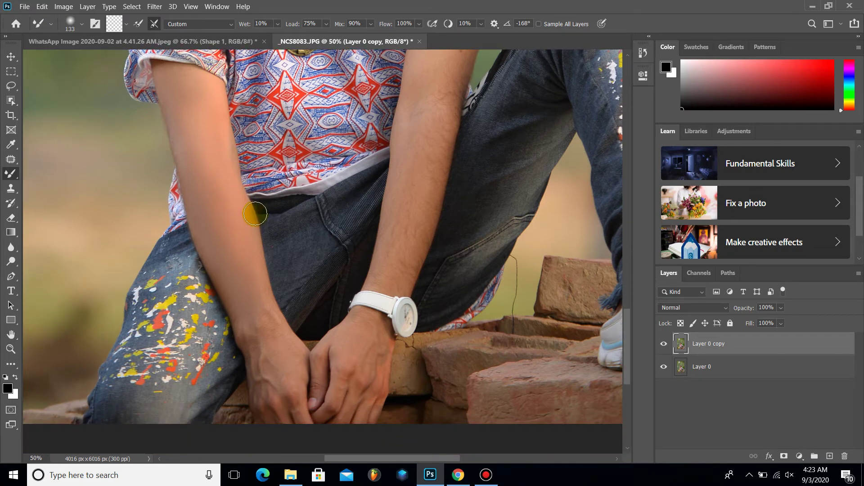
mouse_move(256, 216)
mouse_down()
mouse_move(256, 310)
mouse_move(274, 359)
mouse_move(256, 299)
mouse_move(282, 338)
mouse_move(280, 365)
mouse_move(264, 370)
mouse_up()
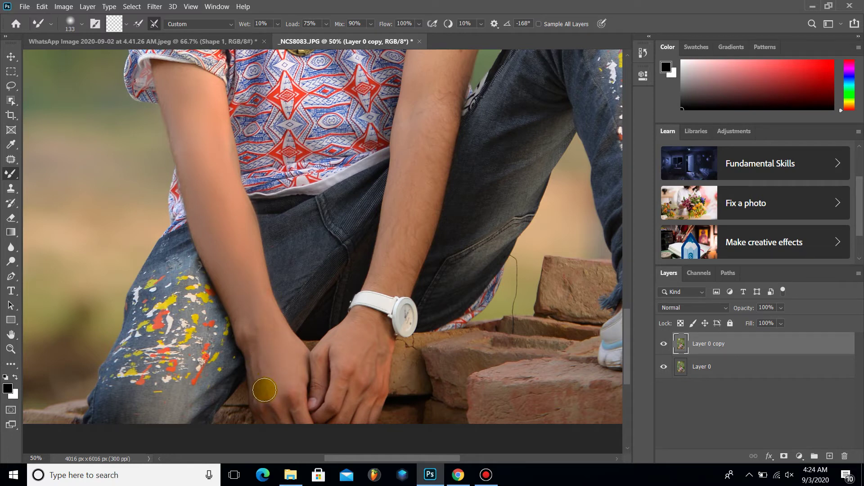
scroll(348, 342, down, 2)
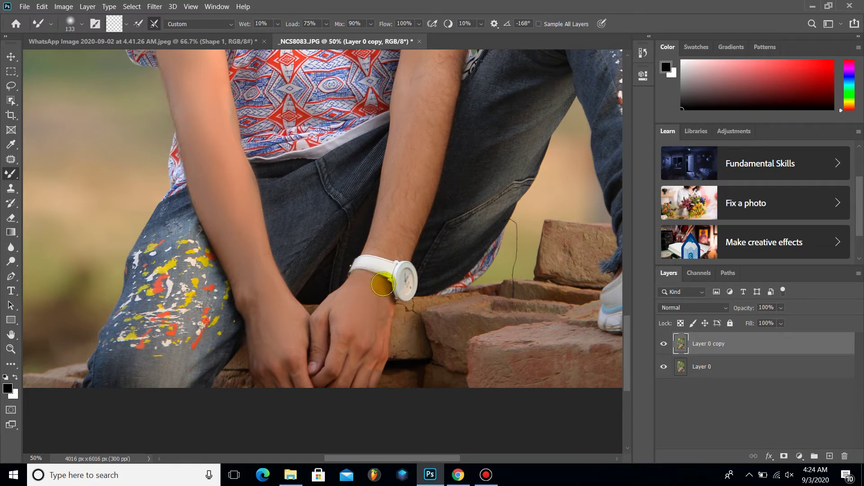
scroll(387, 266, up, 2)
scroll(403, 211, up, 2)
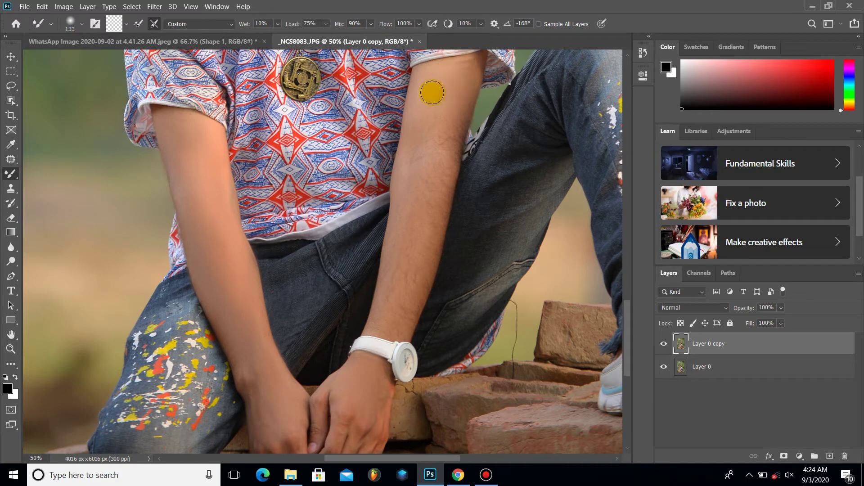
scroll(432, 92, up, 1)
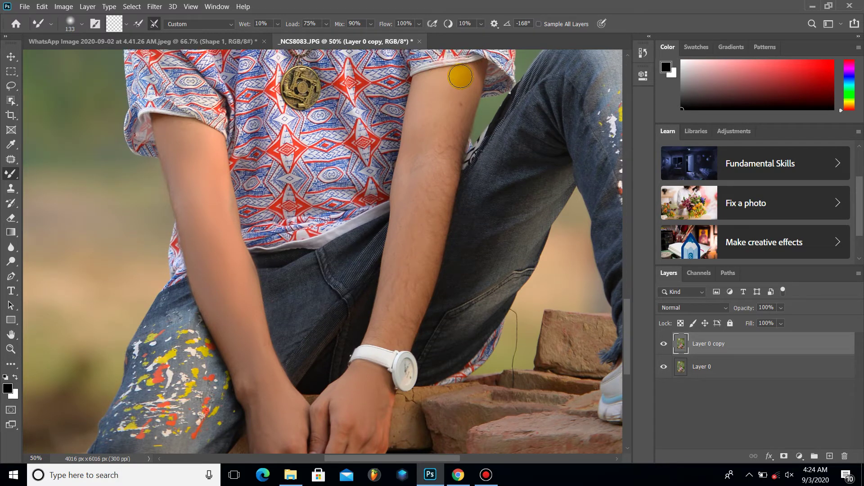
Blend the other upper arm and forearm, the hand and fingers, and the wrist edge.
mouse_move(439, 110)
mouse_down()
mouse_move(412, 166)
mouse_move(427, 194)
mouse_move(415, 252)
mouse_up()
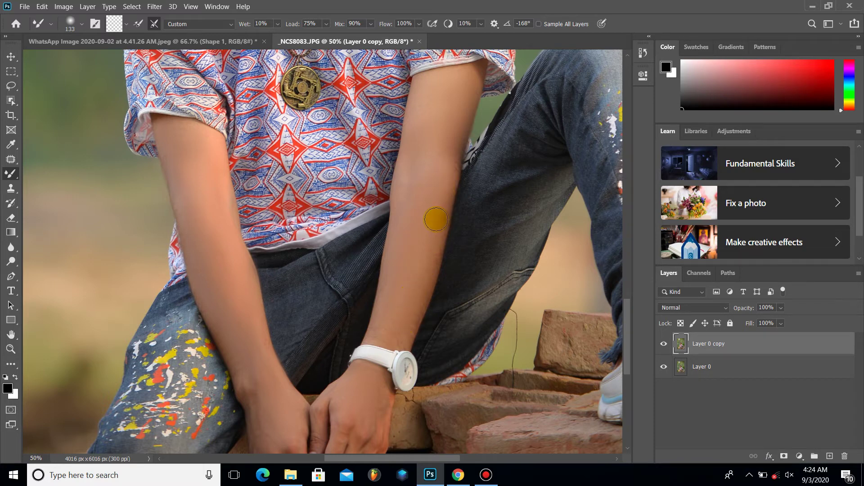
drag(393, 294, 390, 323)
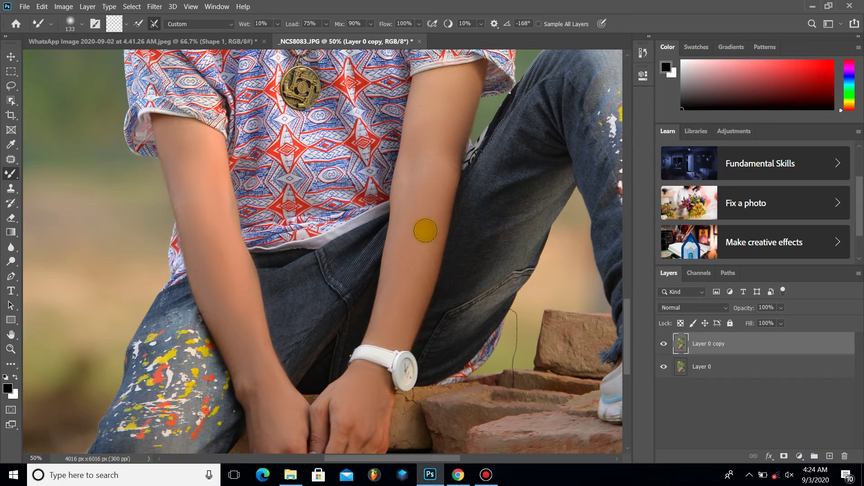
drag(413, 196, 439, 131)
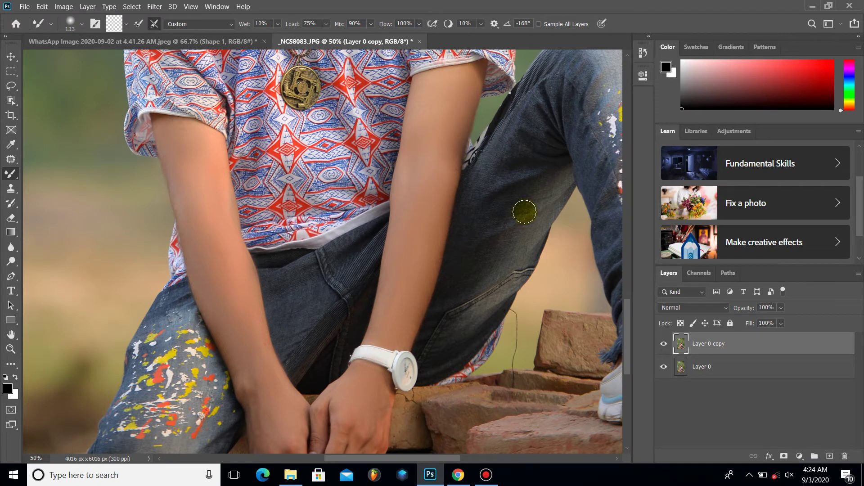
scroll(479, 233, down, 3)
scroll(390, 317, down, 3)
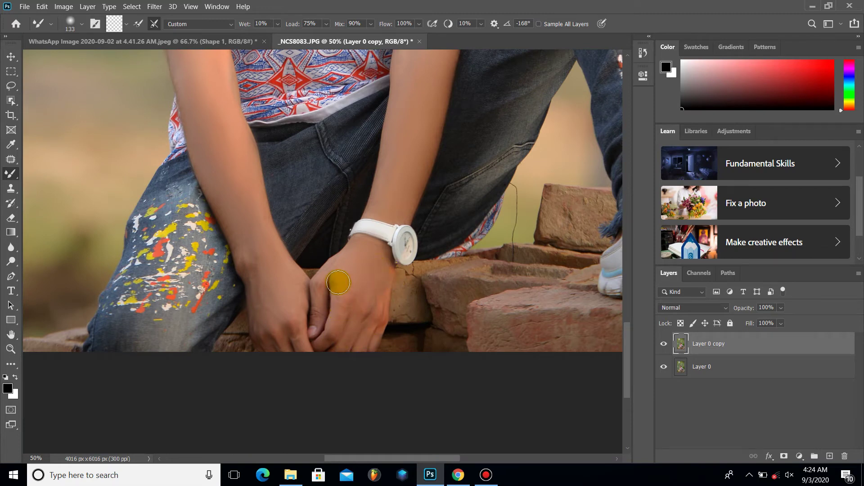
drag(335, 272, 314, 323)
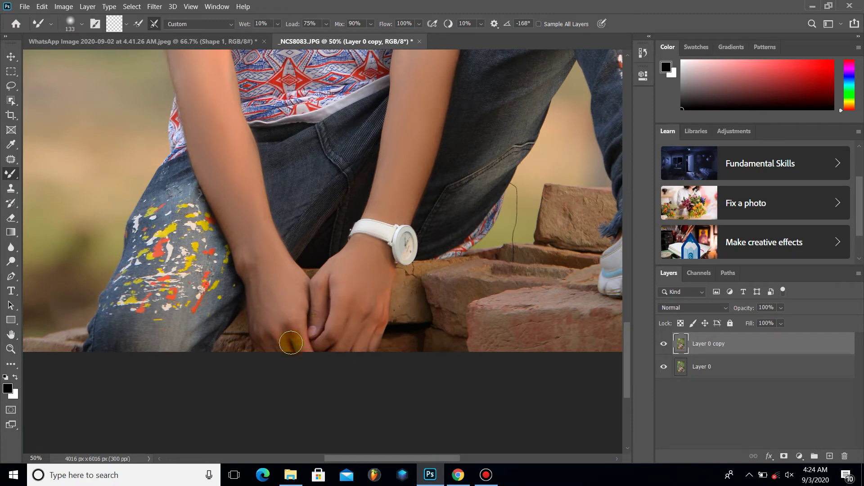
mouse_move(264, 287)
mouse_down()
mouse_move(206, 149)
mouse_move(219, 182)
mouse_up()
Blend the forearm edge and upper arm edge with the 39 px Mixer Brush.
click(81, 21)
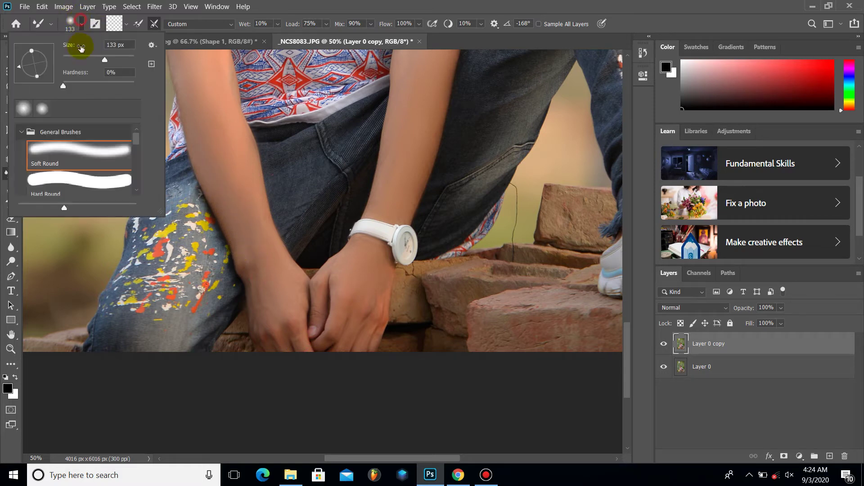
key(Return)
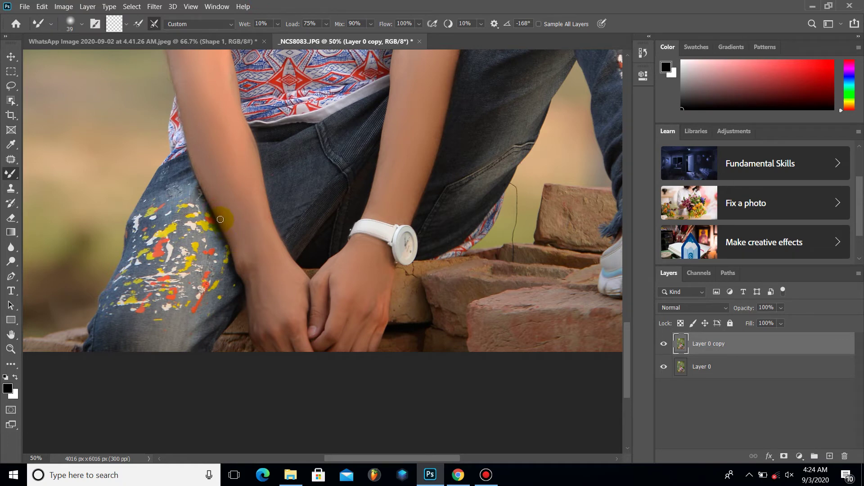
mouse_move(201, 175)
mouse_down()
mouse_move(161, 91)
mouse_move(186, 174)
mouse_up()
scroll(175, 117, up, 3)
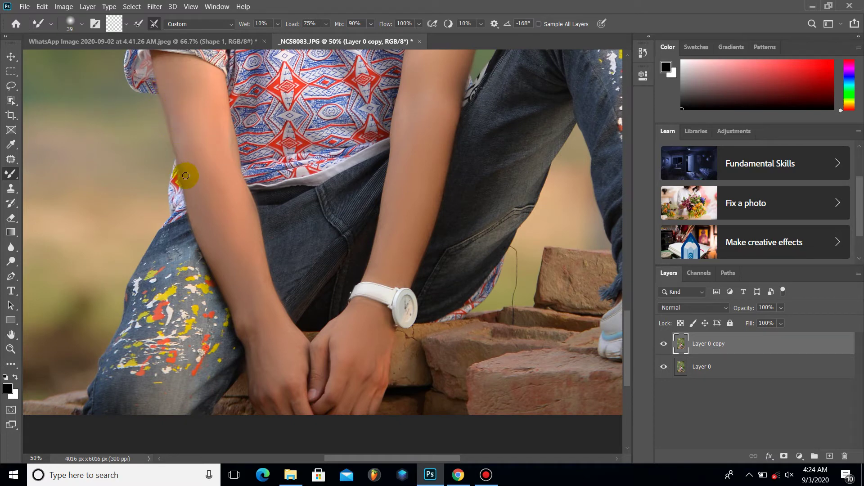
drag(404, 140, 444, 182)
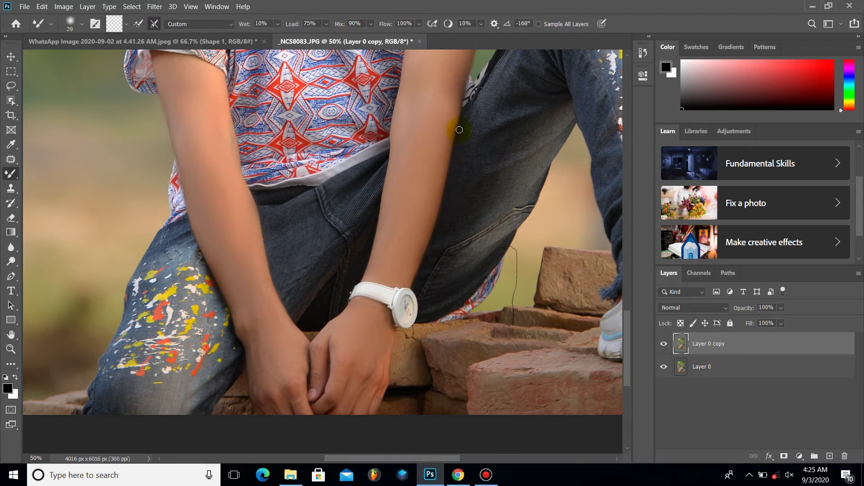
Enlarge the Mixer Brush to 70 px and zoom out to the whole photo.
scroll(451, 117, up, 1)
scroll(454, 144, up, 2)
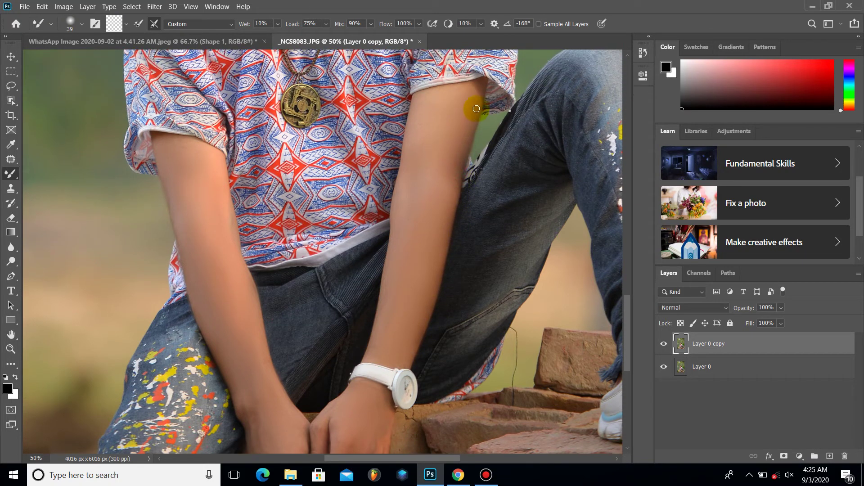
click(82, 23)
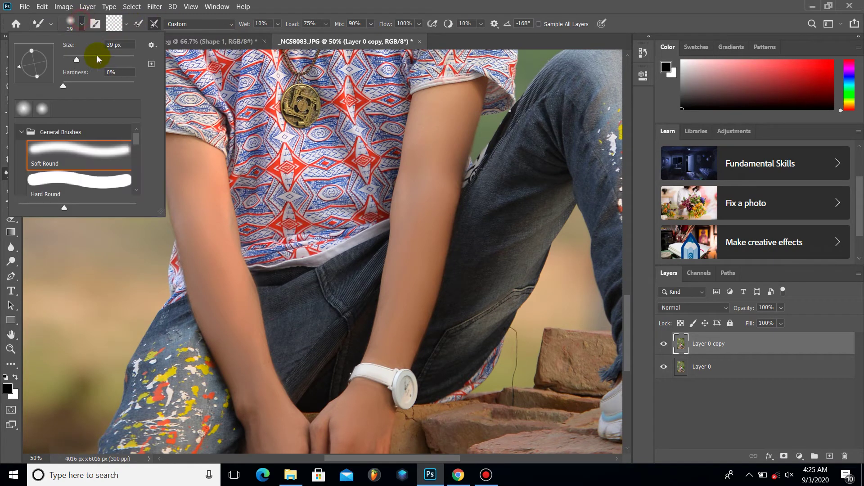
drag(78, 58, 87, 58)
click(445, 112)
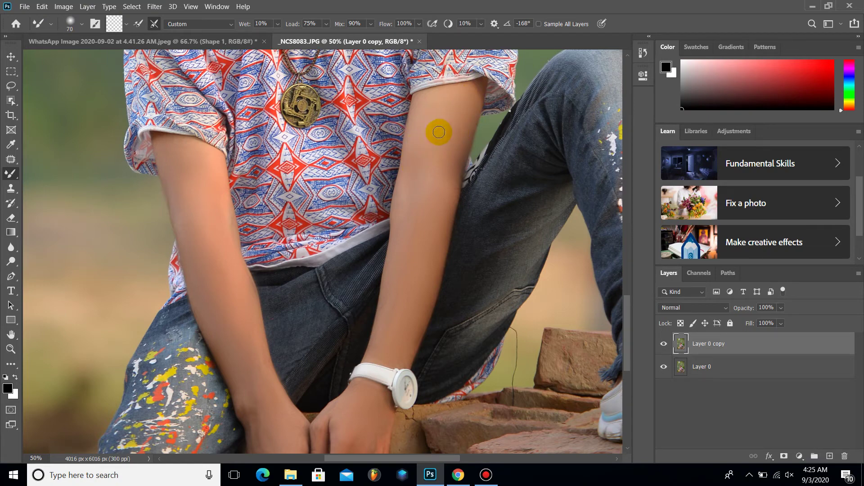
key(ctrl+minus)
key(ctrl+minus)
key(ctrl+minus)
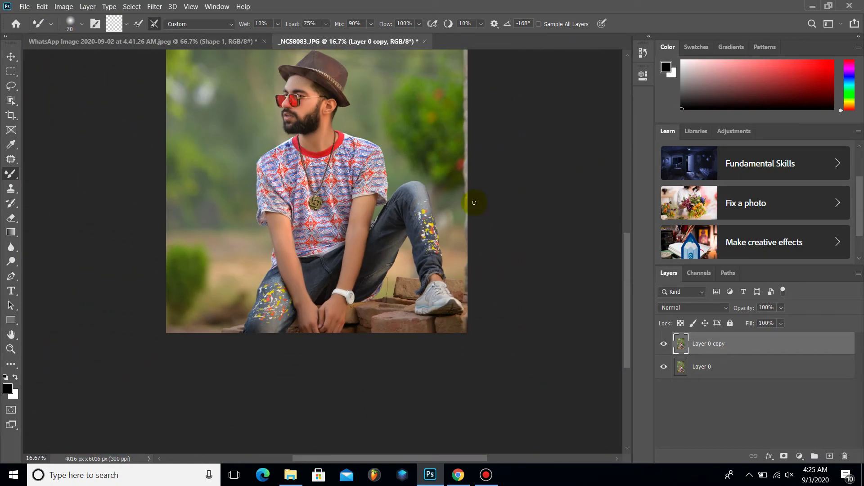
key(ctrl+plus)
key(ctrl+plus)
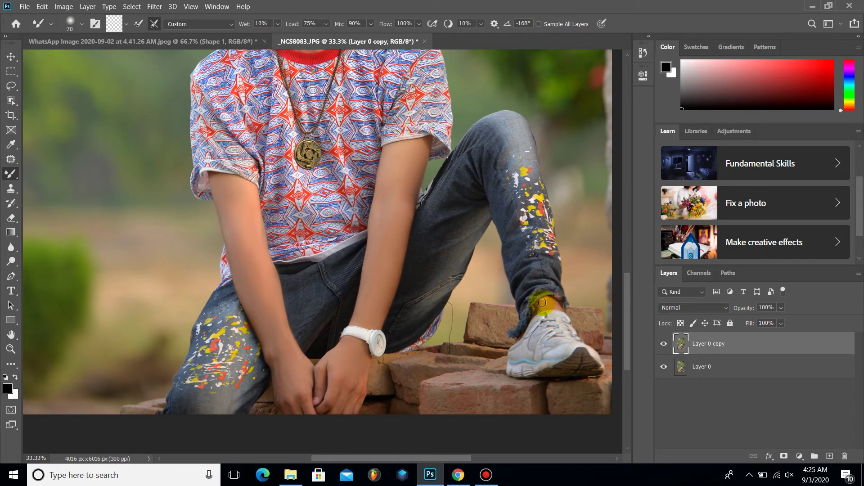
key(ctrl+minus)
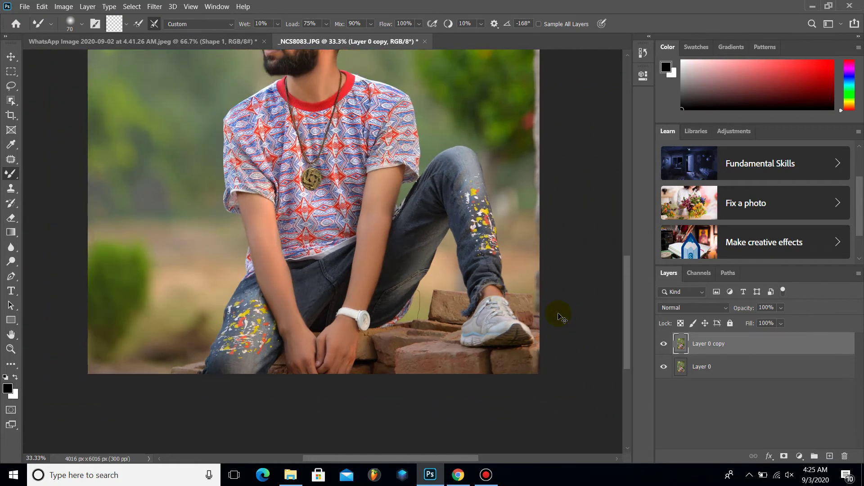
key(ctrl+minus)
key(ctrl+minus)
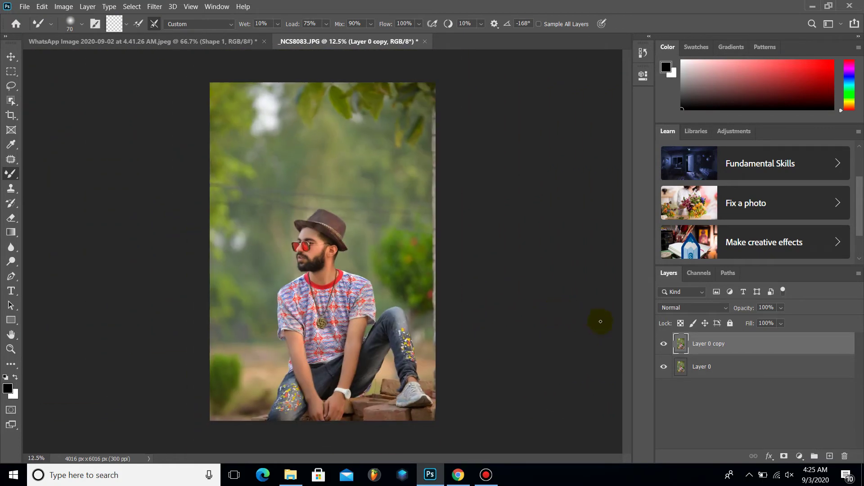
click(664, 344)
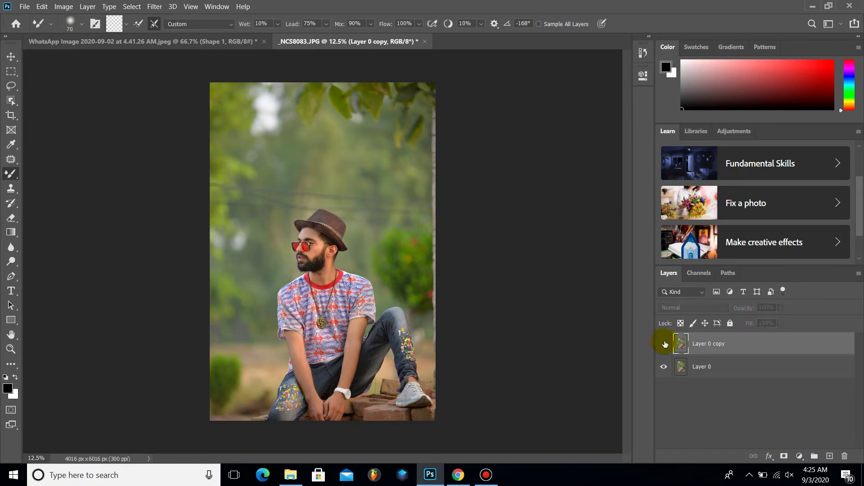
key(ctrl+plus)
key(ctrl+plus)
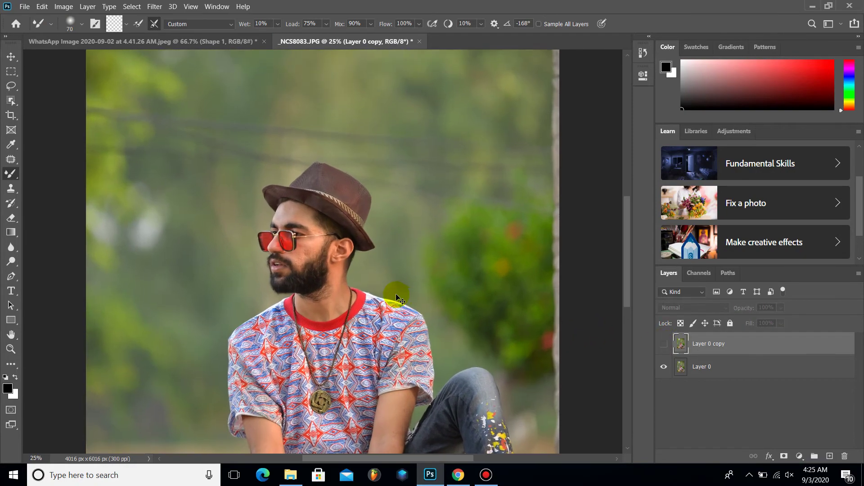
key(ctrl+plus)
key(ctrl+plus)
key(ctrl+plus)
key(ctrl+plus)
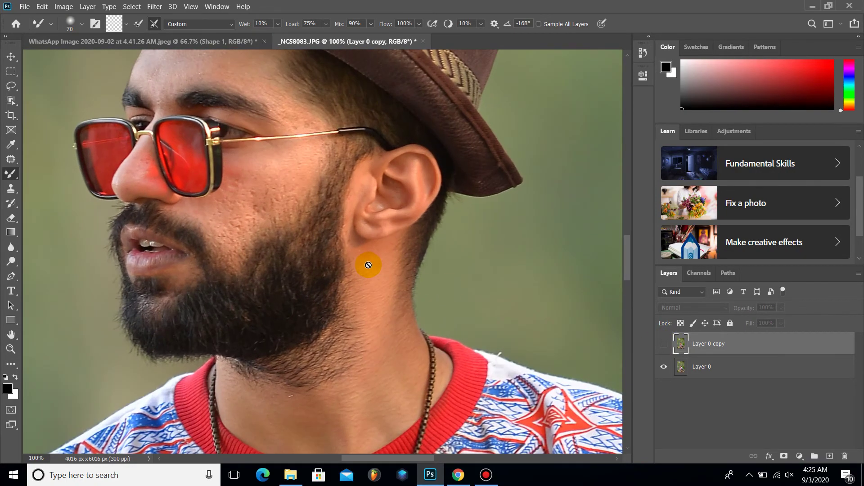
click(664, 344)
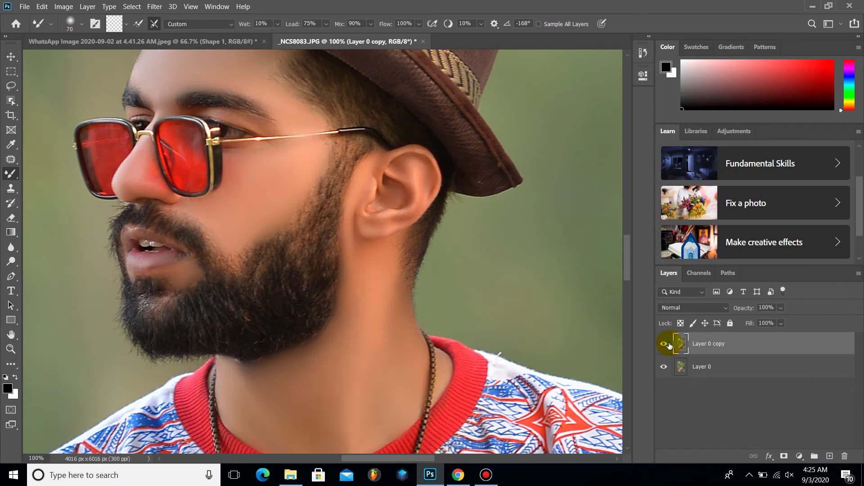
click(665, 344)
Set Layer 0 copy to 98% opacity and 100% fill after testing both sliders.
click(781, 323)
mouse_move(778, 335)
mouse_down()
mouse_move(717, 340)
mouse_move(790, 343)
mouse_up()
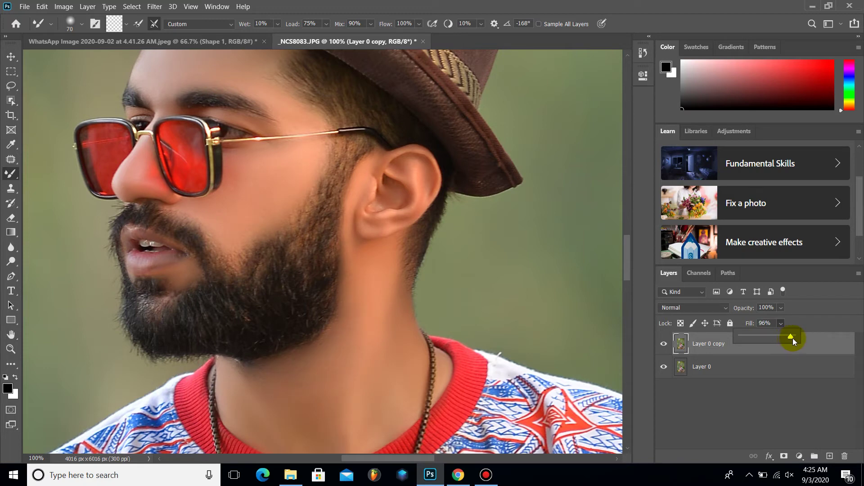
click(781, 308)
mouse_move(795, 320)
mouse_down()
mouse_move(738, 322)
mouse_move(792, 324)
mouse_up()
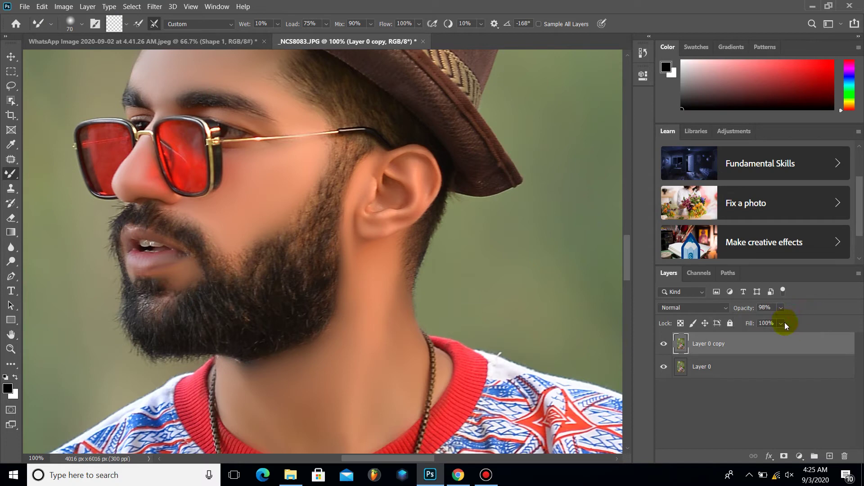
click(781, 323)
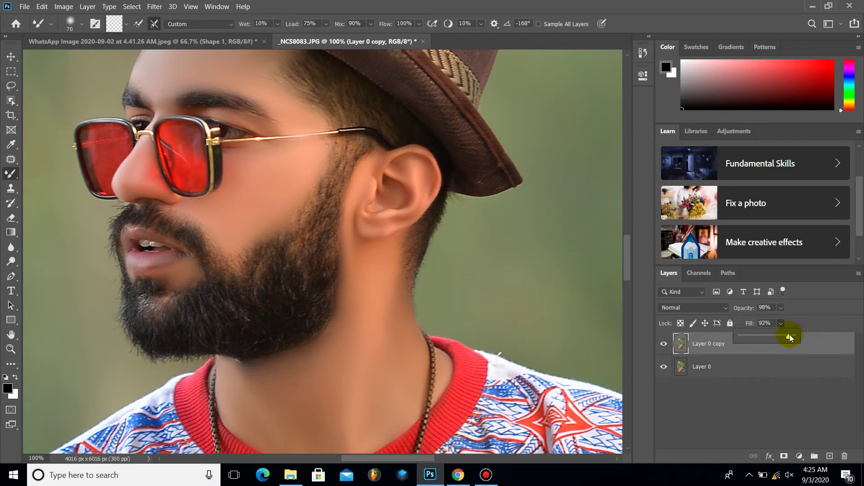
mouse_move(794, 338)
mouse_down()
mouse_move(781, 339)
mouse_move(798, 340)
mouse_up()
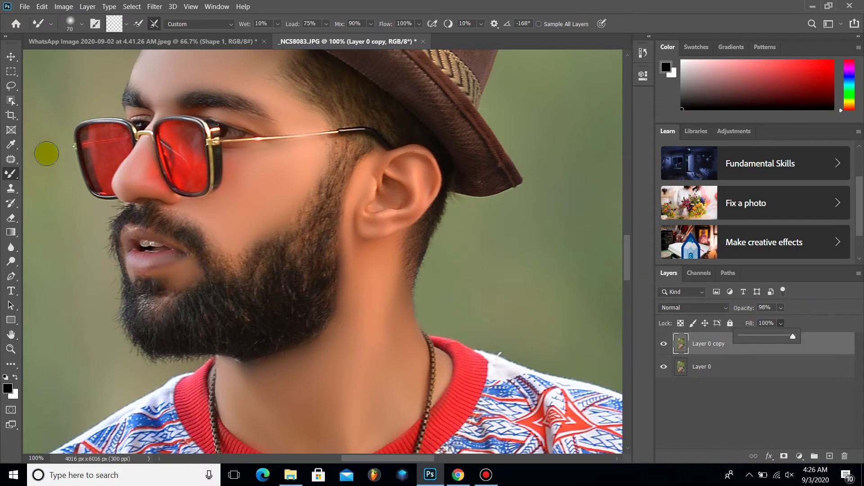
Shrink the blending brush to 18 px.
click(81, 24)
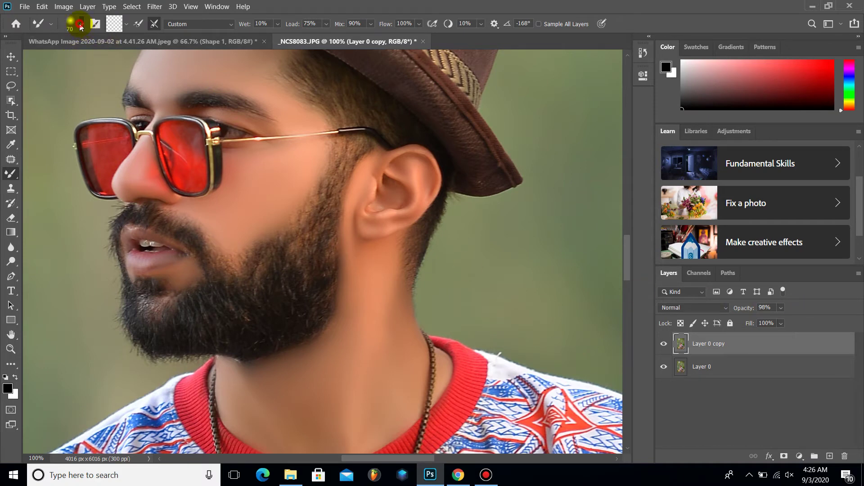
drag(79, 77, 68, 76)
key(Return)
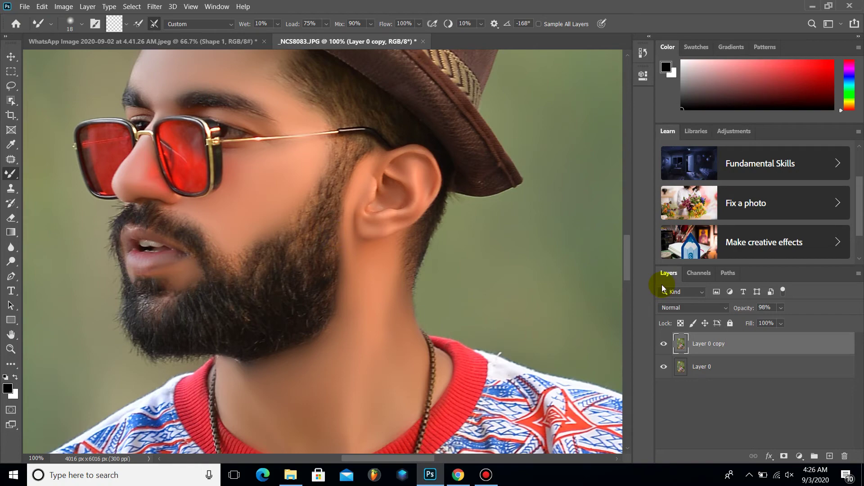
Fit the whole portrait in view, reselect Layer 0 copy, and launch the Camera Raw filter.
key(ctrl+minus)
key(ctrl+minus)
key(ctrl+minus)
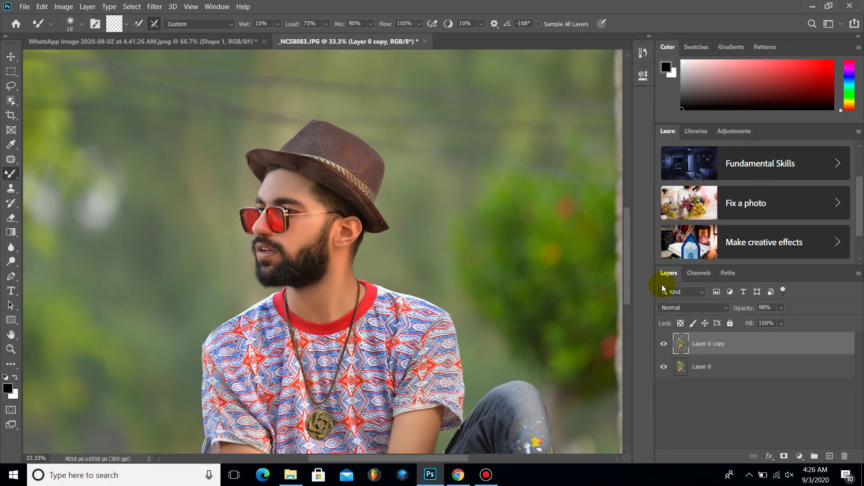
key(ctrl+minus)
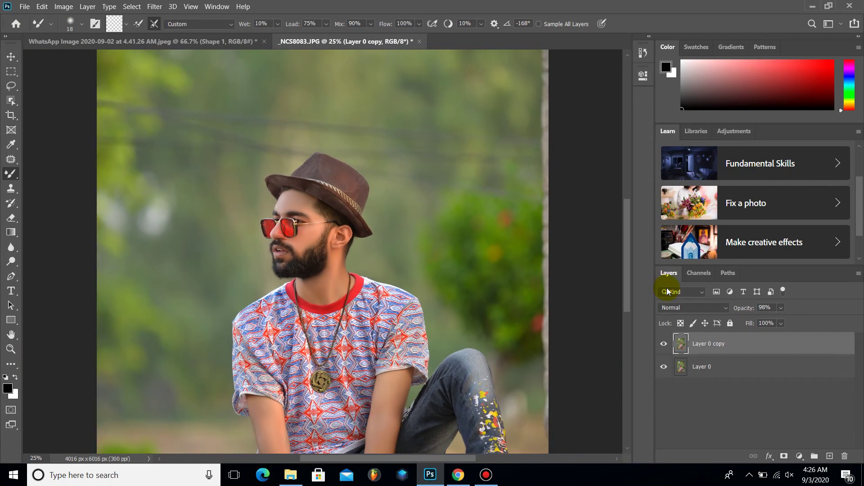
key(ctrl+minus)
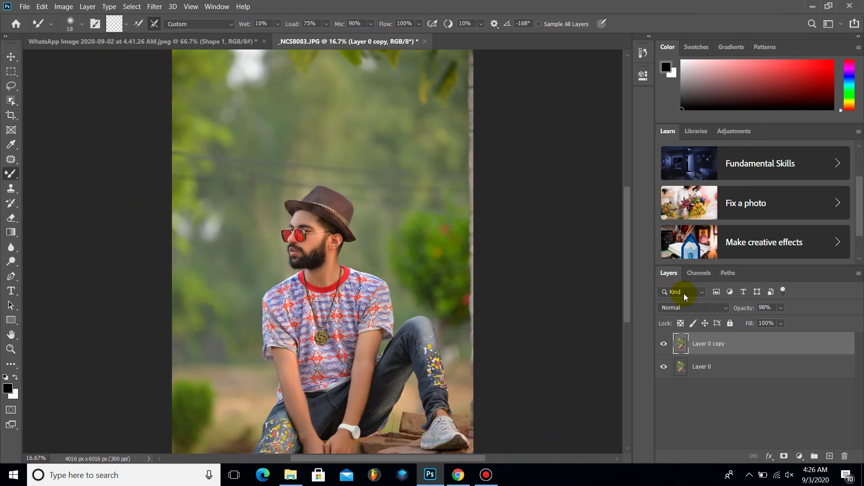
key(ctrl+minus)
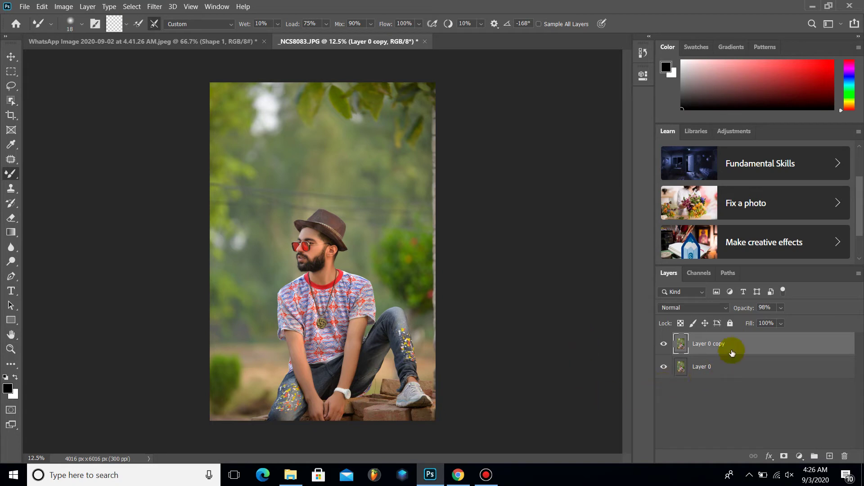
click(724, 372)
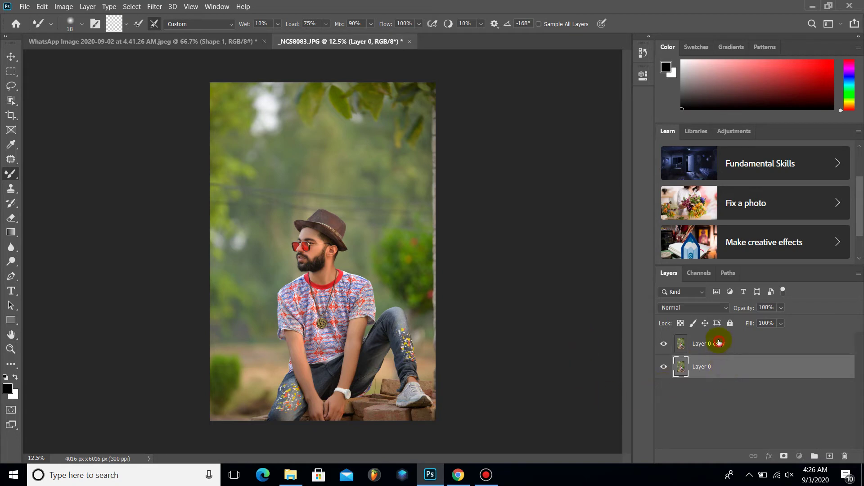
click(719, 343)
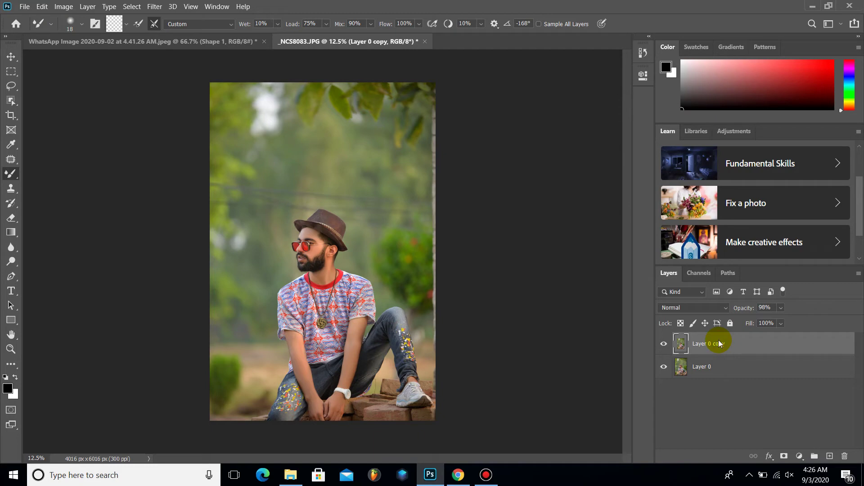
key(ctrl+shift+a)
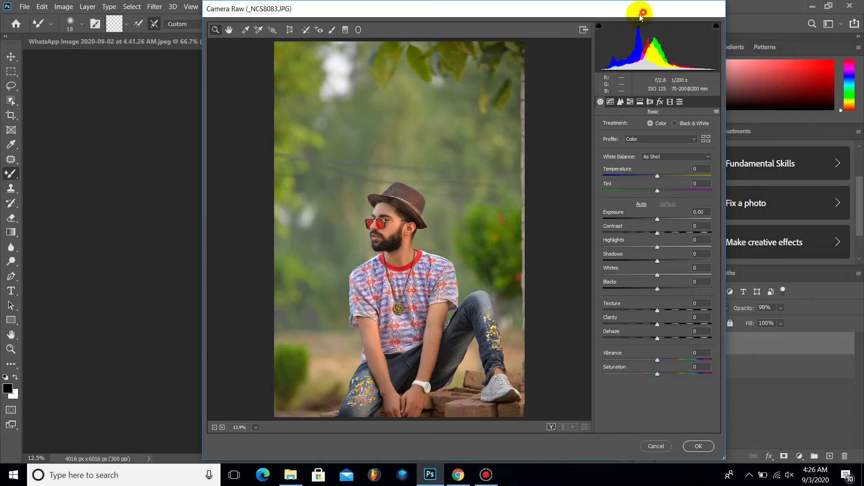
Try cooler and warmer Temperature and Tint values, settling Temperature at +27.
drag(641, 15, 569, 16)
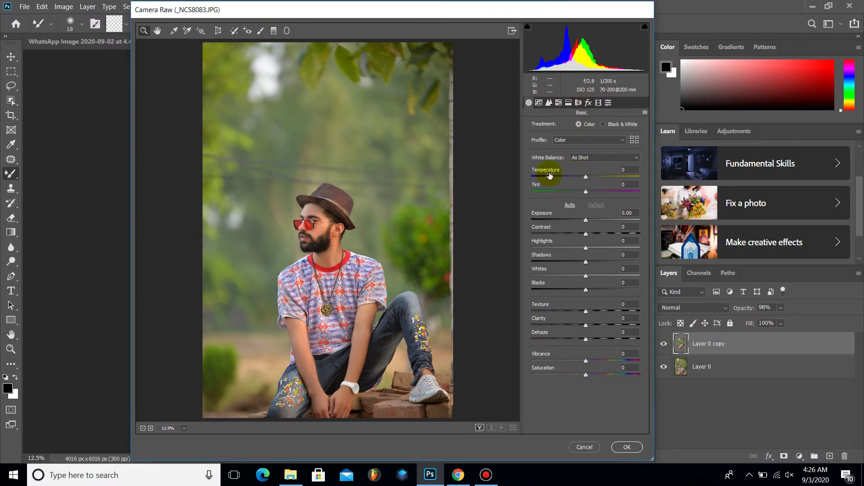
drag(565, 178, 567, 180)
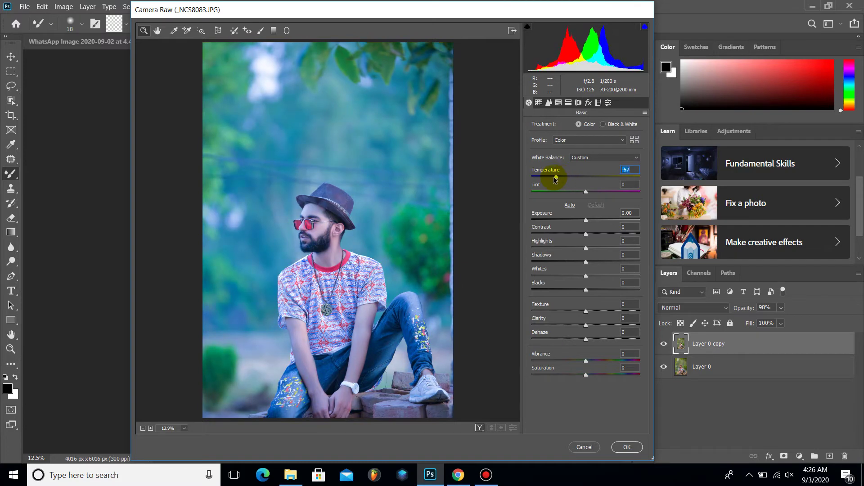
mouse_move(566, 177)
mouse_down()
mouse_move(574, 196)
mouse_move(606, 200)
mouse_up()
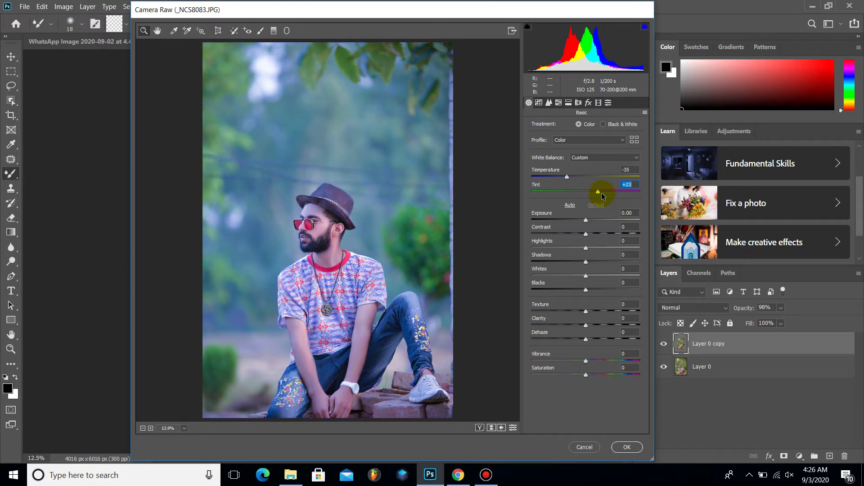
mouse_move(600, 199)
mouse_down()
mouse_move(546, 194)
mouse_move(591, 194)
mouse_move(557, 176)
mouse_move(594, 181)
mouse_up()
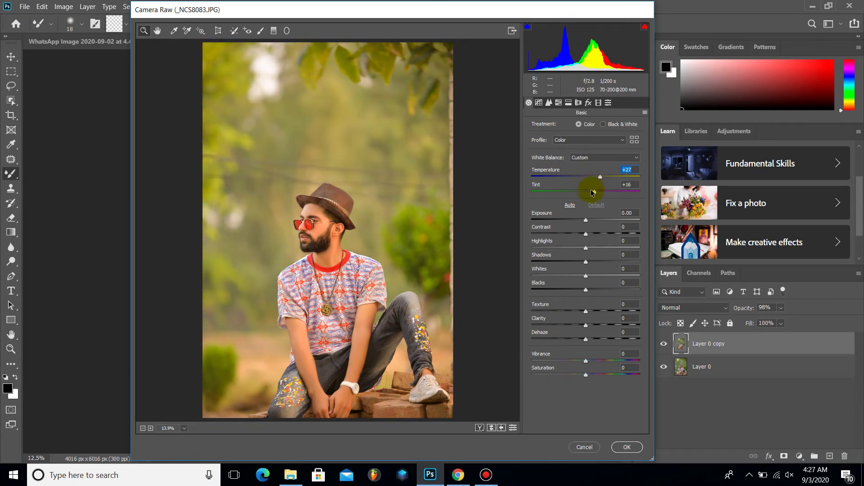
click(574, 18)
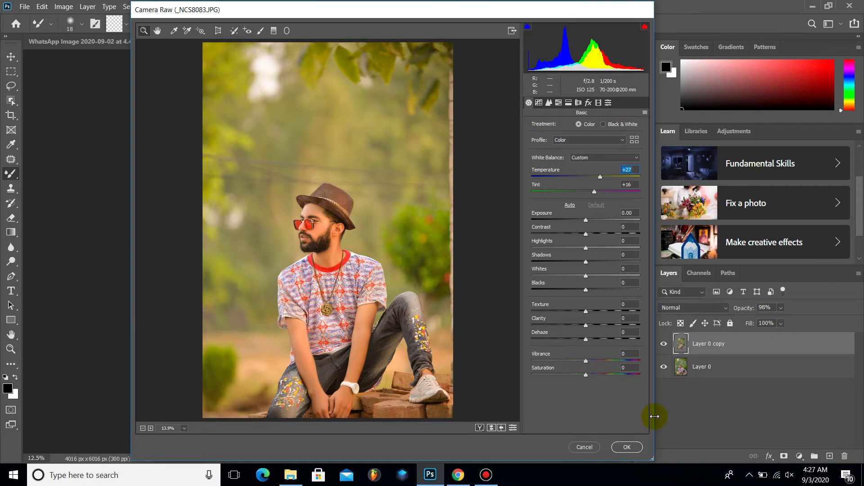
Widen the Camera Raw window, reset Whites to 0, and set Temperature to -33.
drag(654, 417, 812, 393)
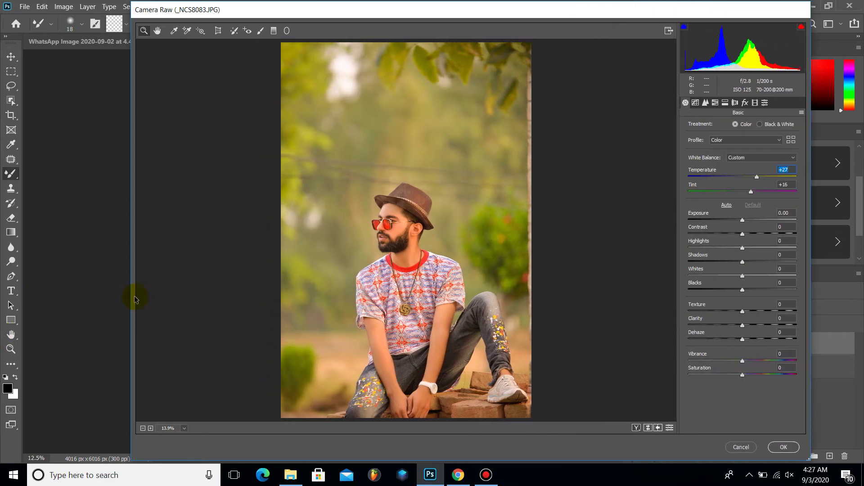
drag(129, 296, 12, 298)
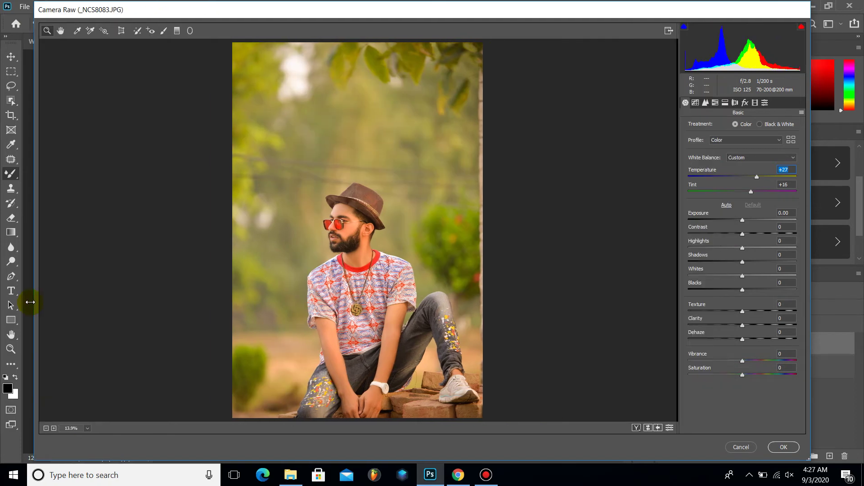
drag(725, 276, 694, 276)
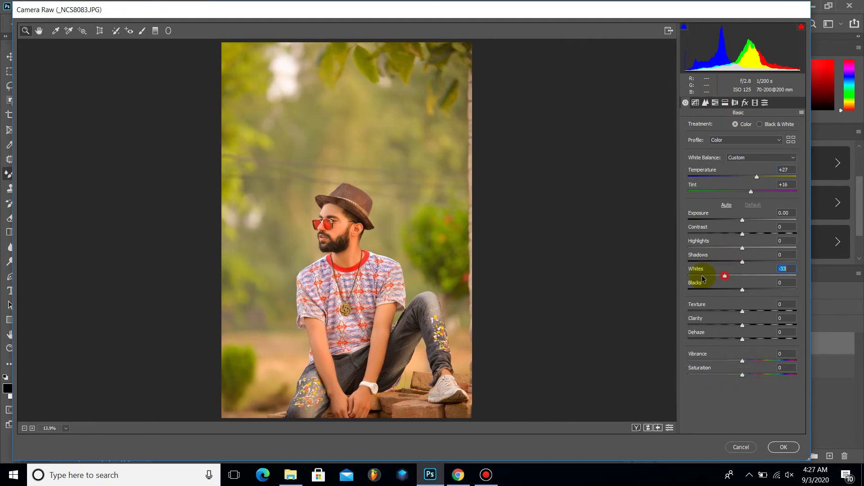
double_click(786, 267)
drag(749, 177, 720, 181)
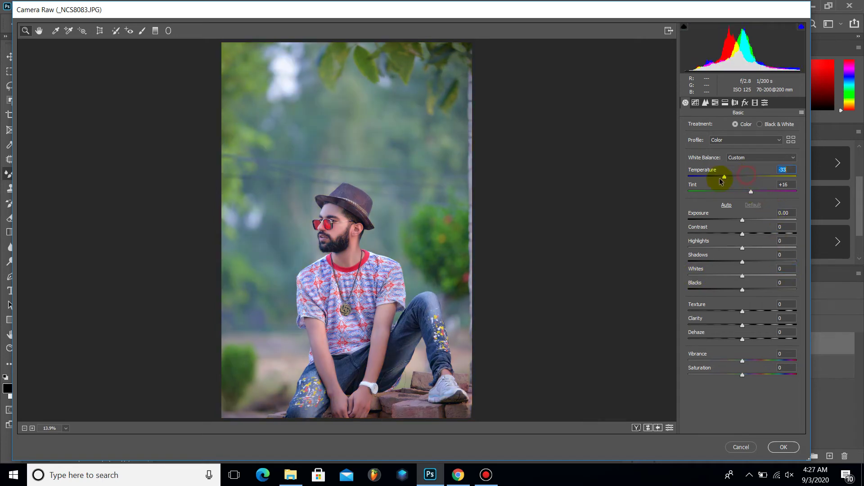
click(750, 156)
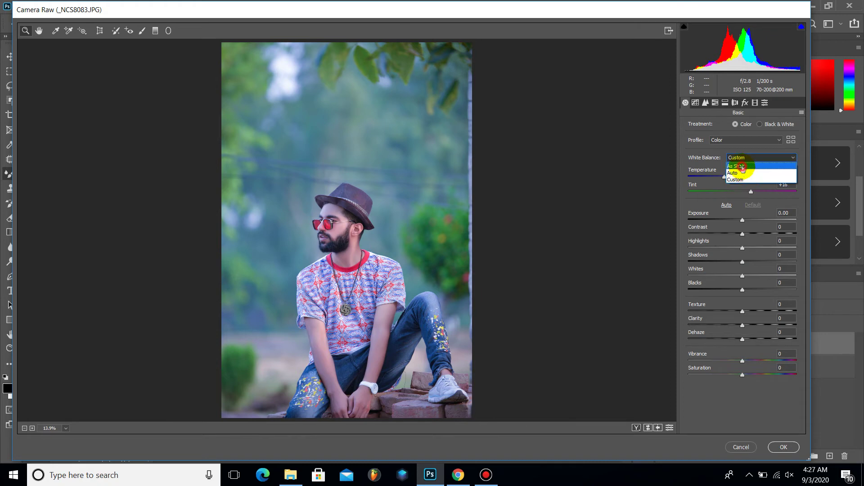
Try As Shot, Auto and Custom white balance, ending on Custom.
click(743, 167)
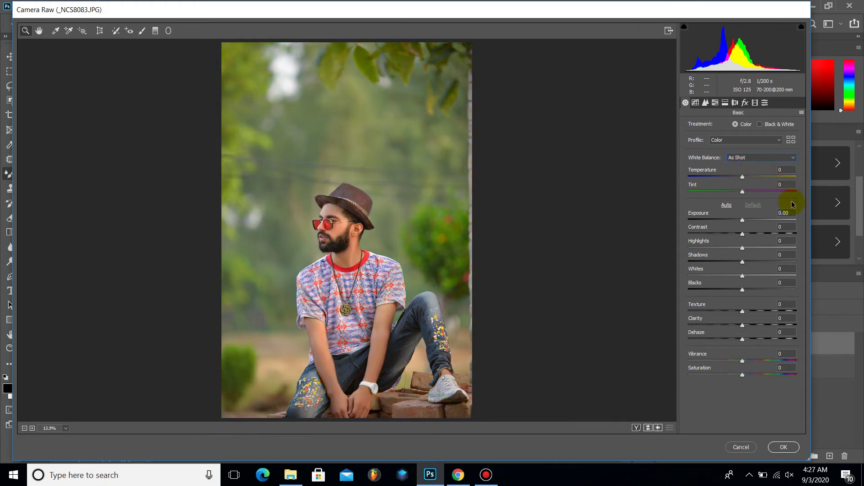
click(773, 158)
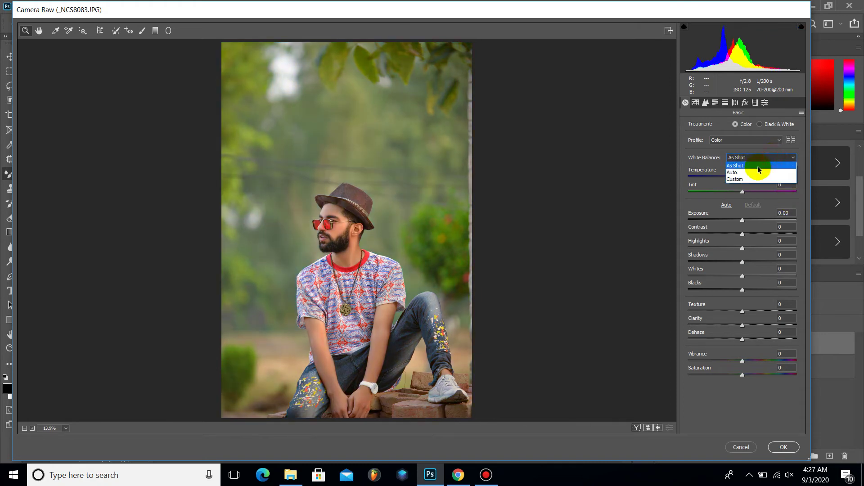
click(756, 169)
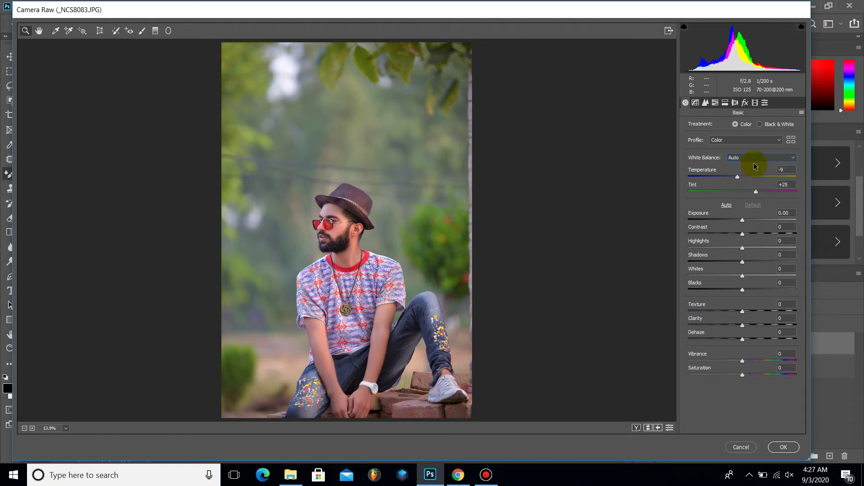
click(752, 158)
click(752, 167)
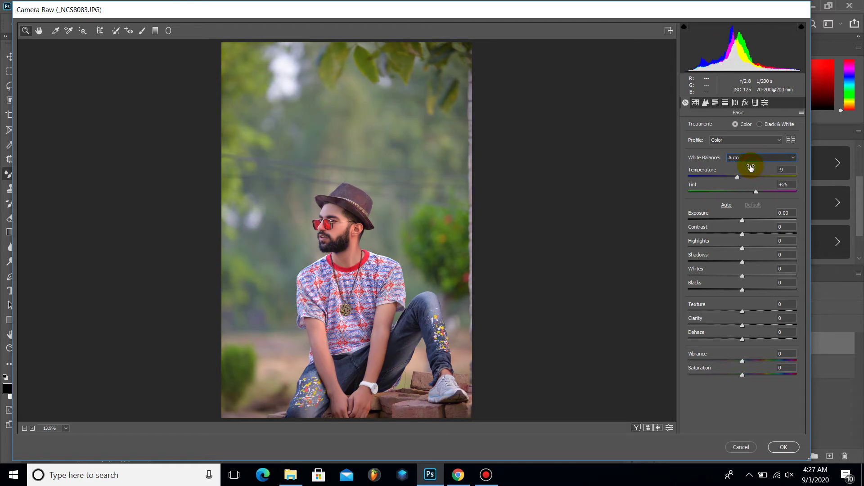
click(757, 158)
click(745, 180)
mouse_move(745, 179)
mouse_down()
mouse_move(729, 194)
mouse_move(760, 200)
mouse_move(747, 200)
mouse_up()
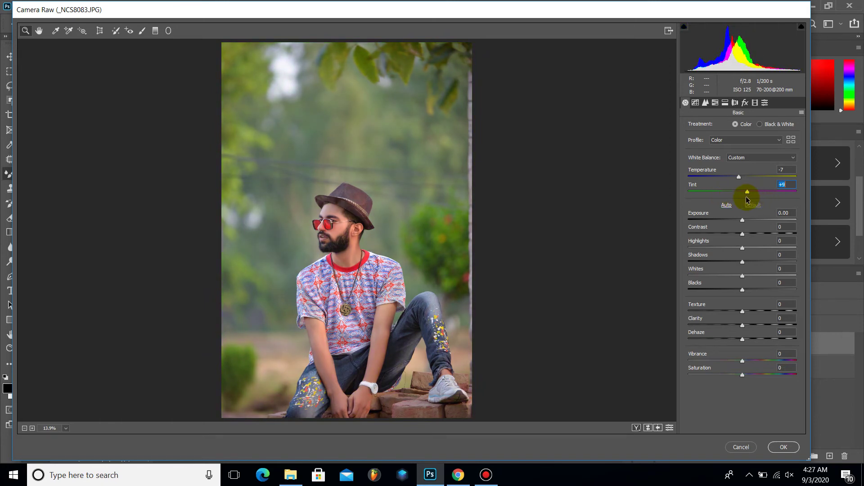
Reset Temperature to zero, then cool it to -3.
text(0)
double_click(739, 175)
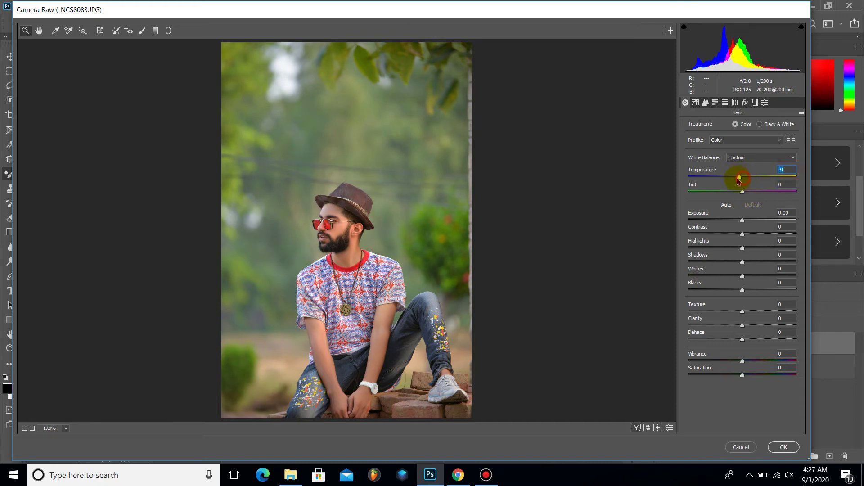
mouse_move(741, 177)
mouse_down()
mouse_move(731, 177)
mouse_move(743, 183)
mouse_up()
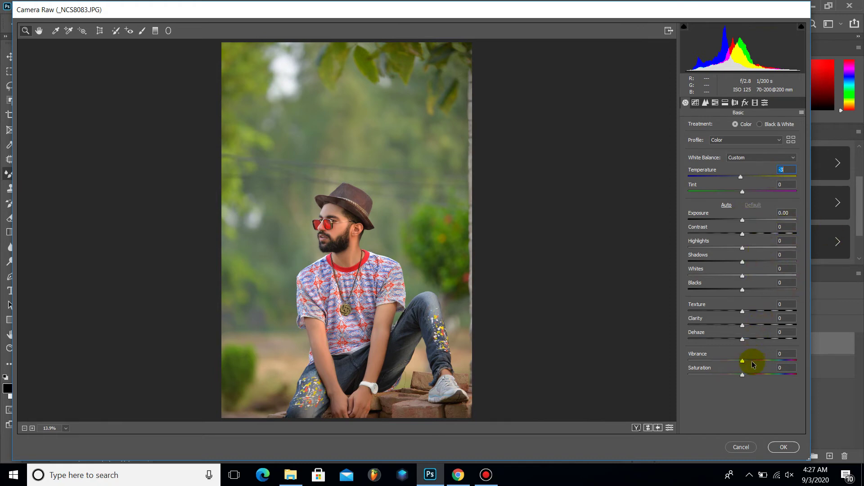
mouse_move(744, 361)
mouse_down()
mouse_move(794, 365)
mouse_move(769, 362)
mouse_up()
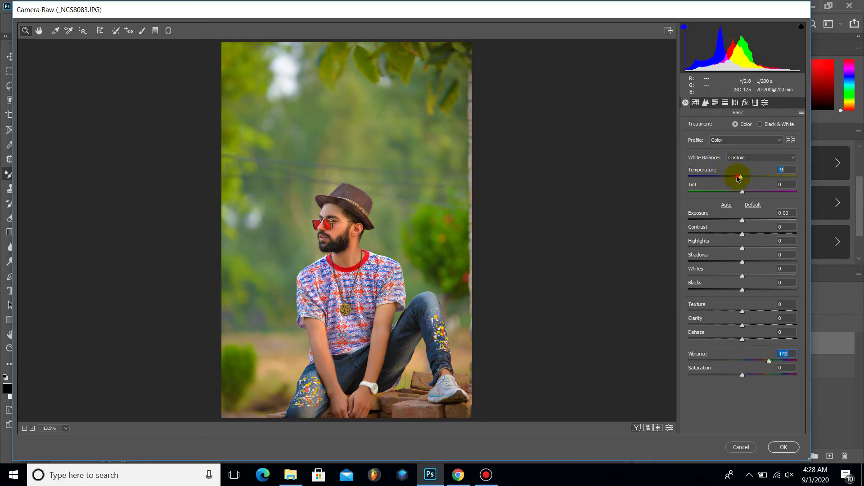
mouse_move(738, 178)
mouse_down()
mouse_move(725, 179)
mouse_move(747, 179)
mouse_up()
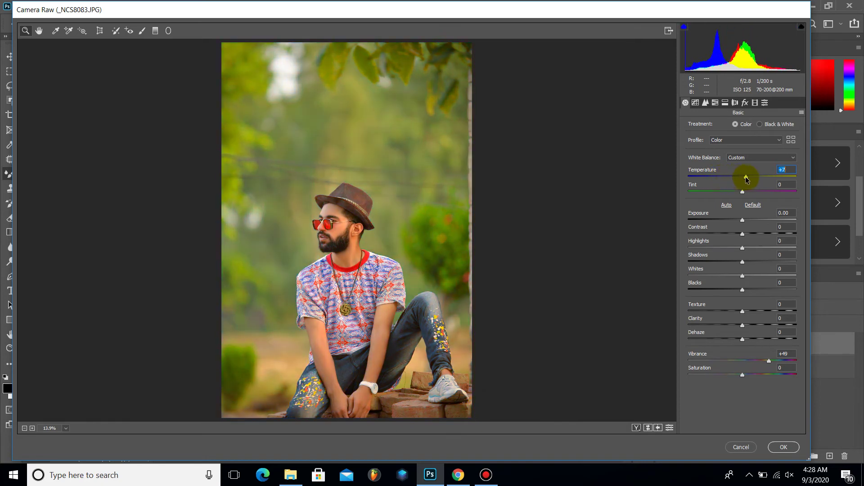
drag(747, 180, 729, 178)
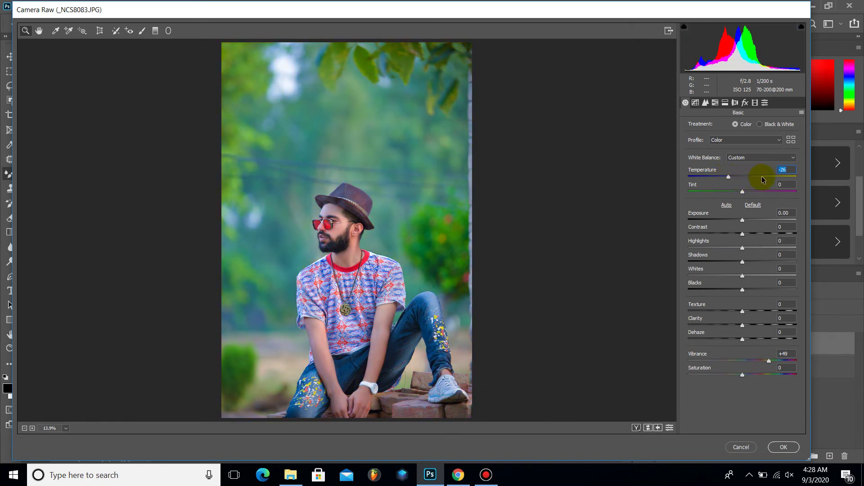
text(-)
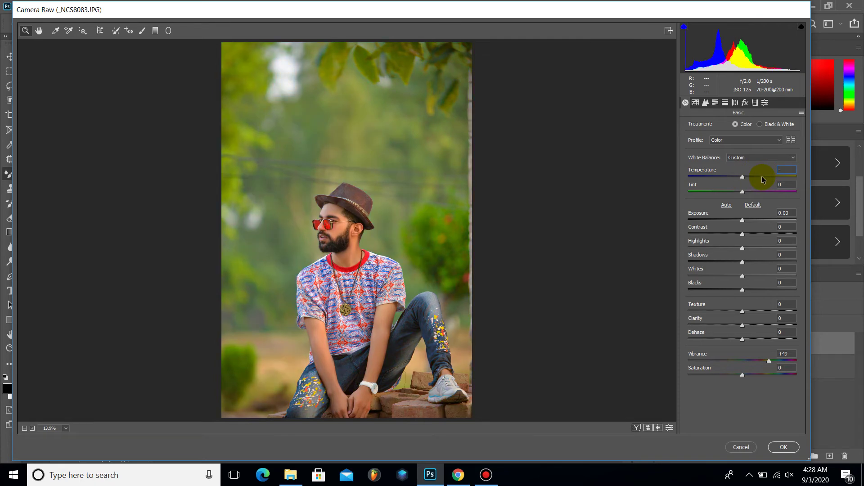
text(3)
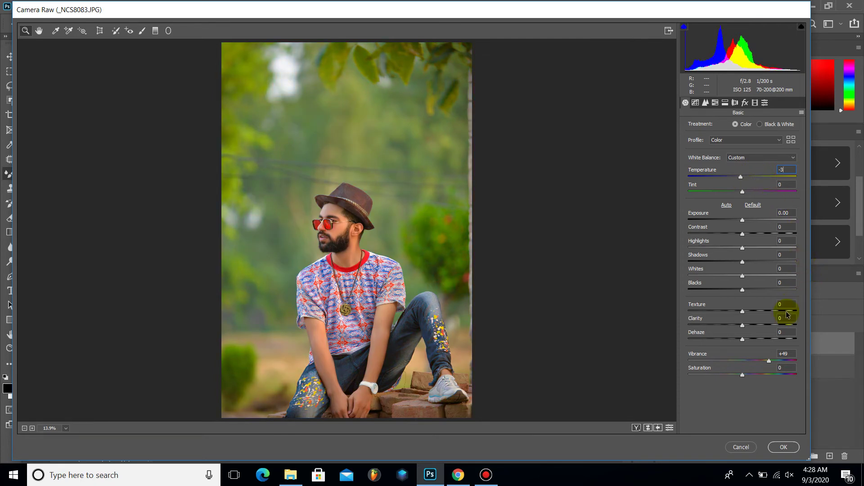
Return Vibrance to 0 and bring Saturation back to zero after testing it.
drag(767, 361, 743, 361)
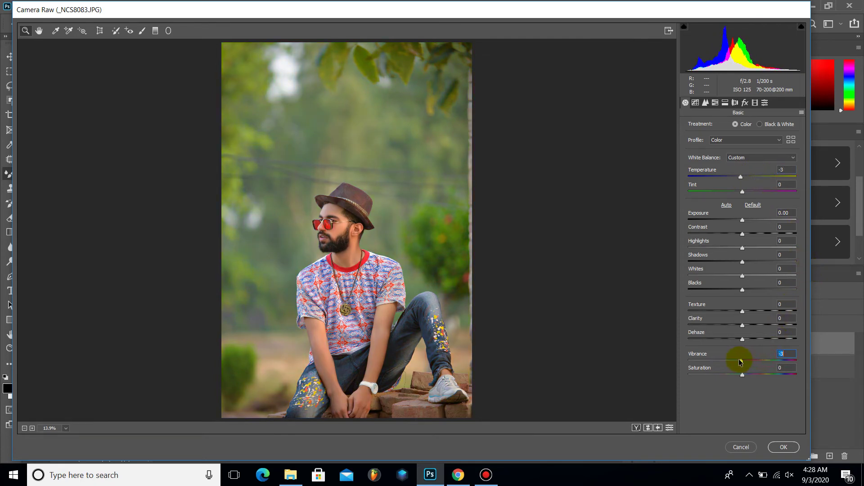
text(0)
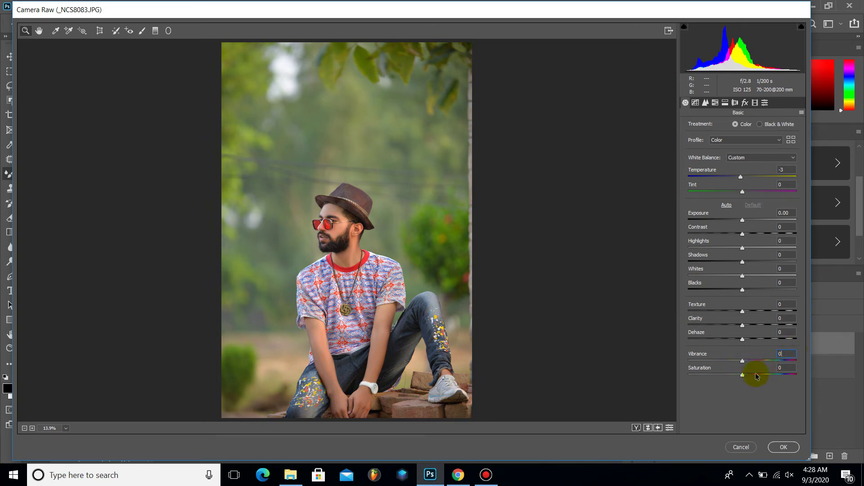
mouse_move(743, 374)
mouse_down()
mouse_move(707, 381)
mouse_move(732, 381)
mouse_up()
drag(721, 382, 745, 382)
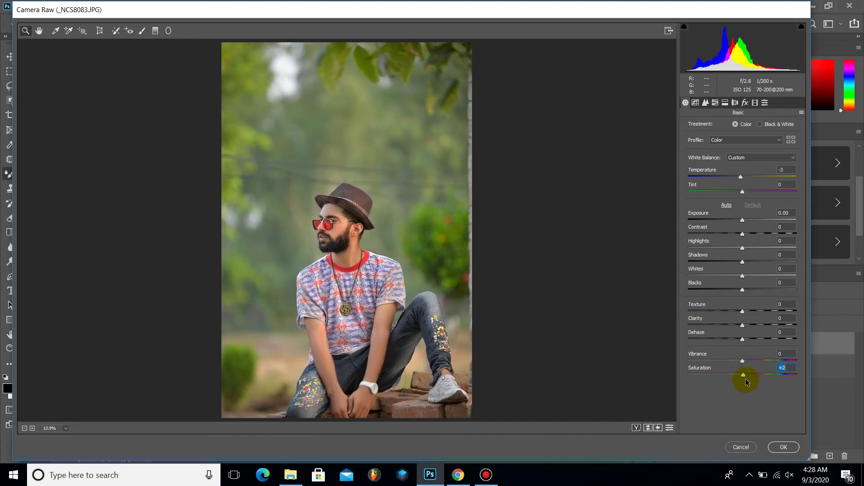
In the HSL panel, shift the Greens and Blues hues to -100.
click(706, 103)
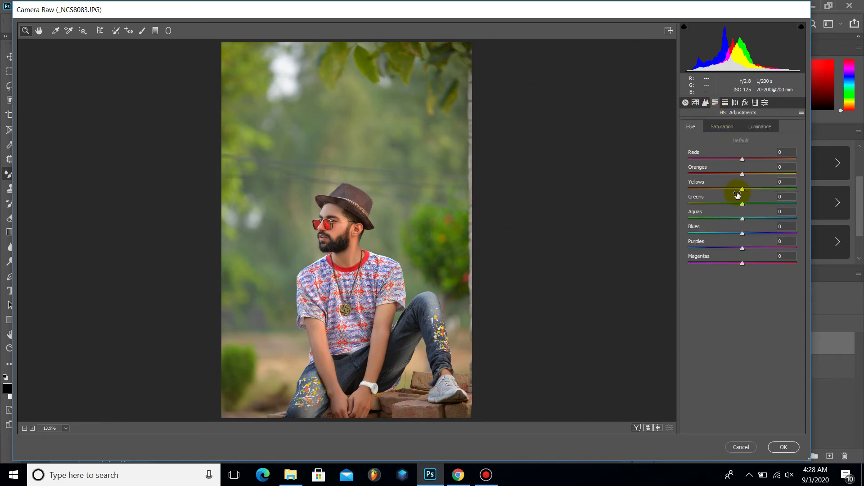
drag(716, 205, 685, 205)
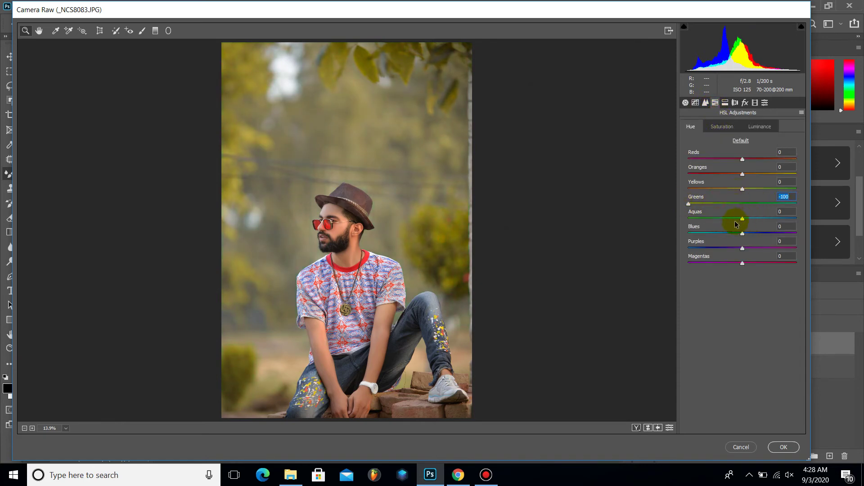
click(744, 233)
mouse_move(760, 238)
mouse_down()
mouse_move(701, 225)
mouse_move(674, 248)
mouse_up()
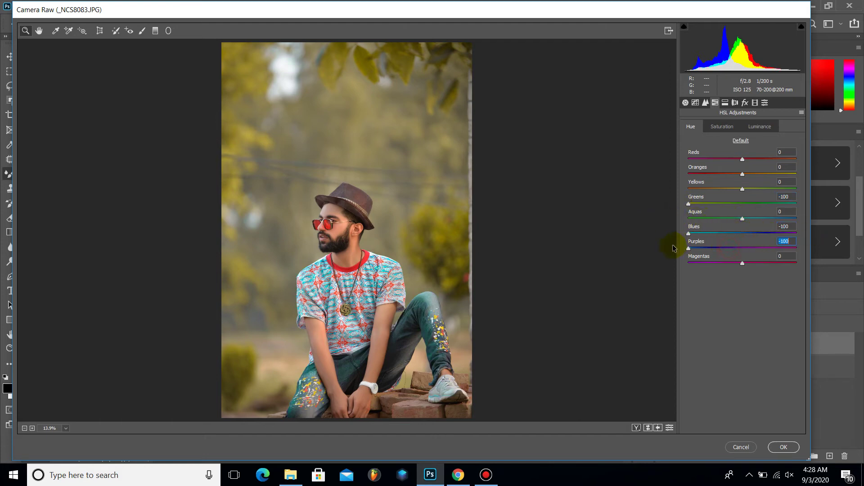
Desaturate Yellows to -40, shift Yellows hue to -55, and boost Blues saturation to +100.
click(722, 126)
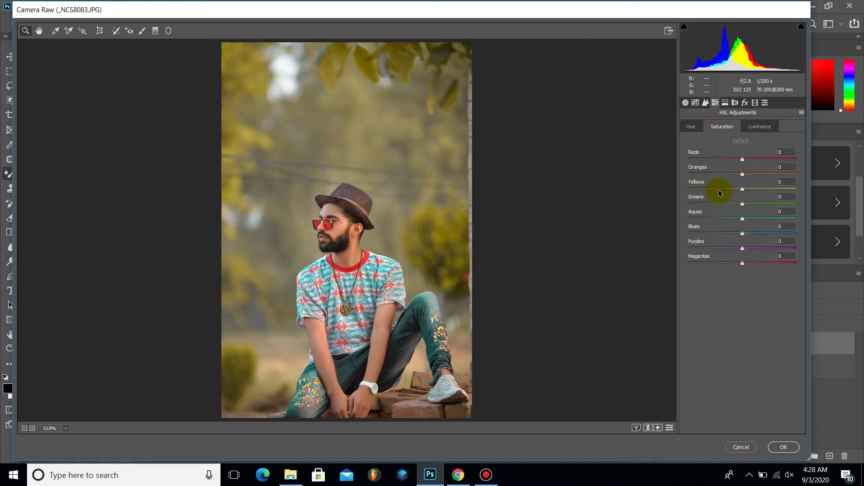
mouse_move(742, 189)
mouse_down()
mouse_move(749, 188)
mouse_move(721, 188)
mouse_up()
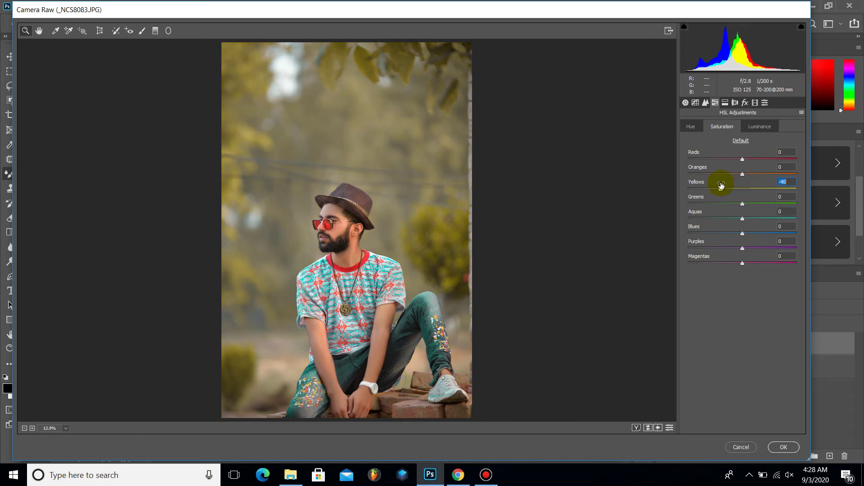
click(691, 126)
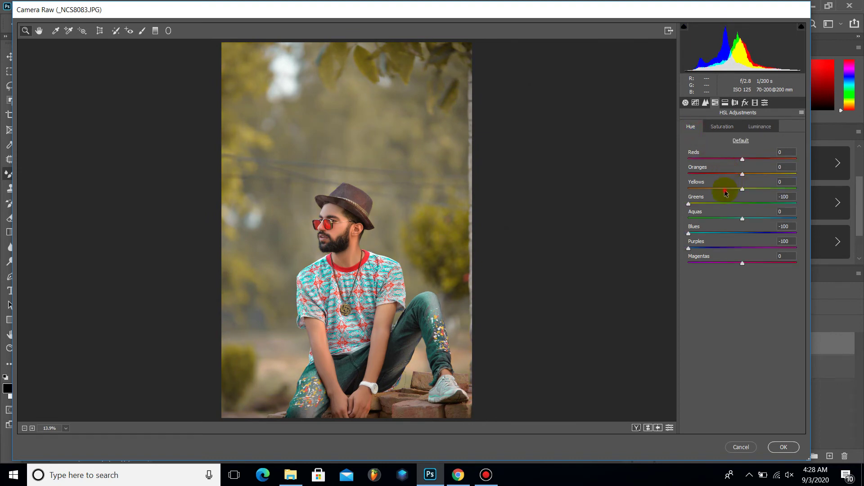
mouse_move(726, 193)
mouse_down()
mouse_move(686, 190)
mouse_move(721, 190)
mouse_move(709, 189)
mouse_up()
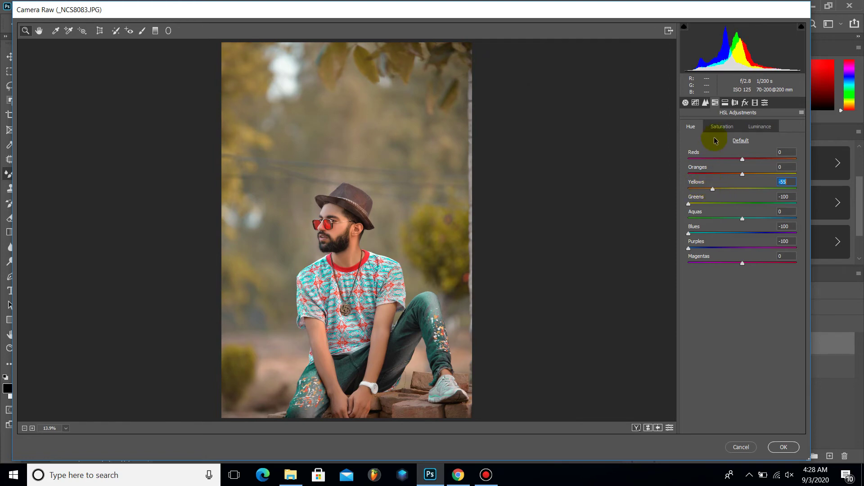
click(721, 126)
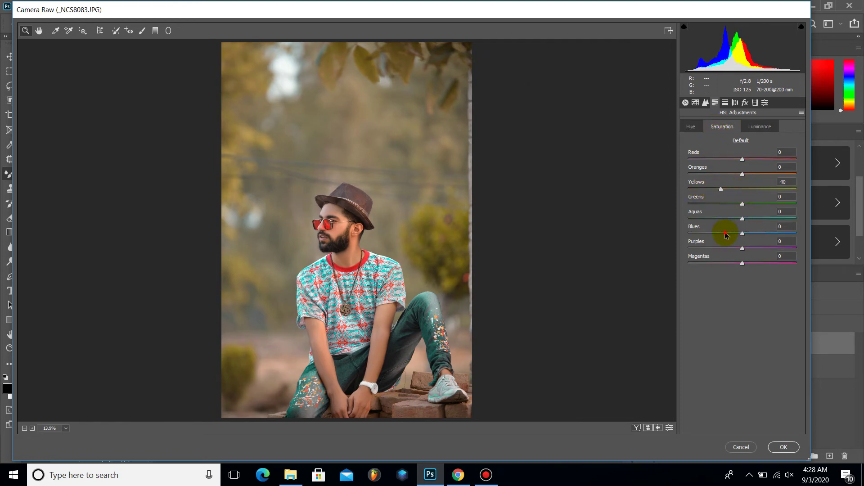
mouse_move(743, 233)
mouse_down()
mouse_move(764, 234)
mouse_move(709, 233)
mouse_move(697, 219)
mouse_move(791, 218)
mouse_move(691, 218)
mouse_move(799, 234)
mouse_up()
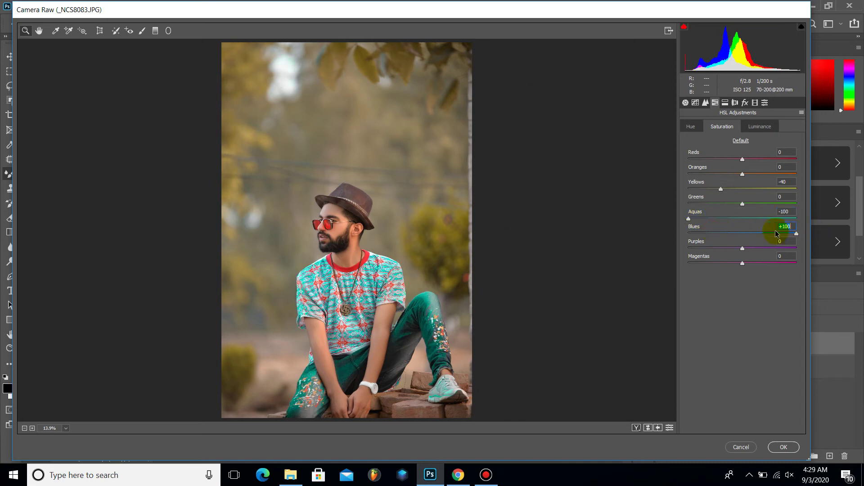
Darken luminance of Blues (-8), Aquas (-27), Greens (-30) and Yellows (-16).
click(753, 131)
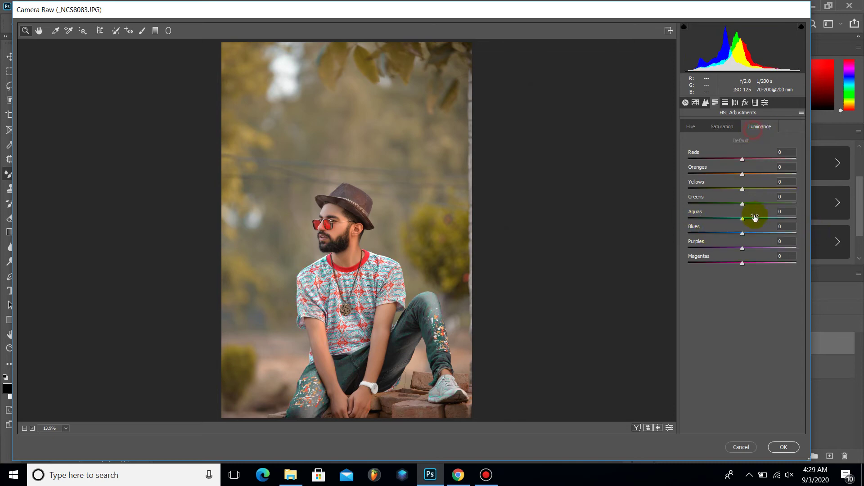
mouse_move(741, 234)
mouse_down()
mouse_move(689, 233)
mouse_move(773, 234)
mouse_move(737, 230)
mouse_up()
click(729, 218)
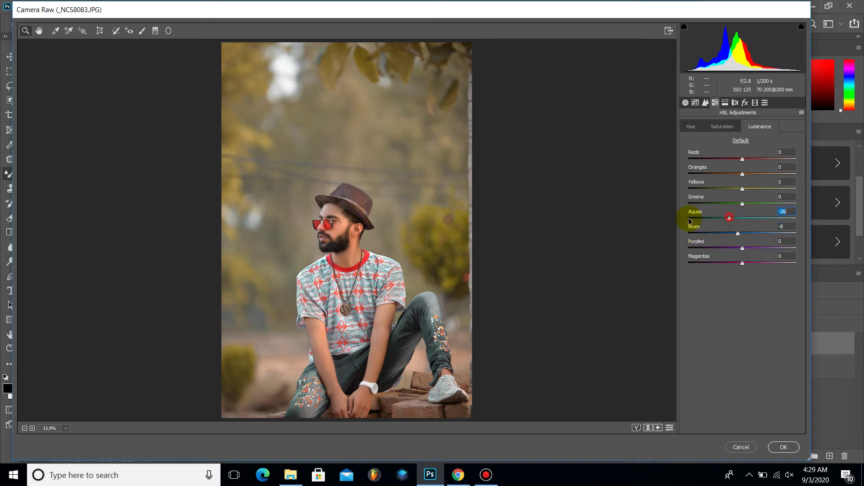
click(728, 218)
mouse_move(735, 205)
mouse_down()
mouse_move(665, 208)
mouse_move(735, 203)
mouse_move(719, 204)
mouse_move(734, 204)
mouse_move(714, 189)
mouse_up()
click(734, 189)
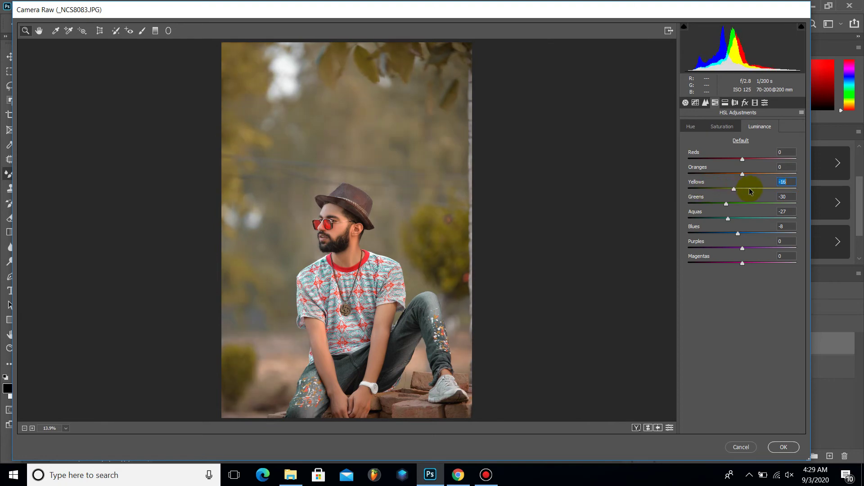
Split-tone highlights to hue 195, saturation 49 and shadows to hue 332, saturation 12.
click(735, 102)
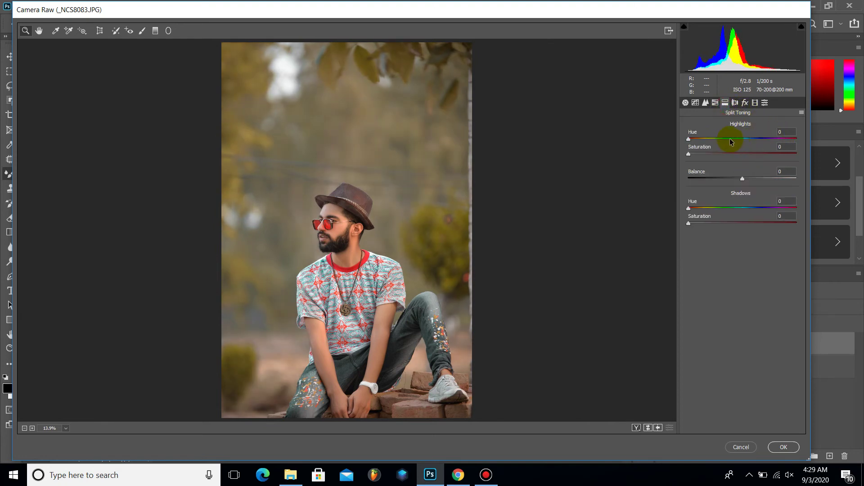
mouse_move(733, 140)
mouse_down()
mouse_move(749, 139)
mouse_move(742, 154)
mouse_up()
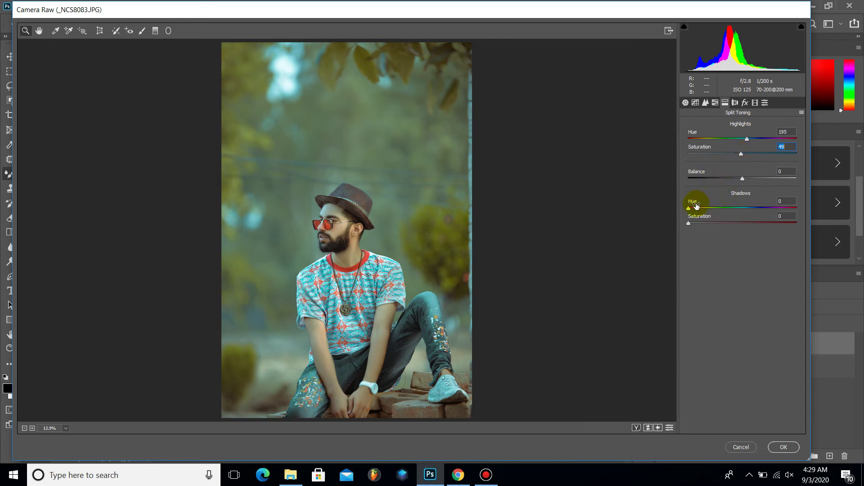
mouse_move(689, 209)
mouse_down()
mouse_move(741, 208)
mouse_move(720, 224)
mouse_move(701, 223)
mouse_move(705, 210)
mouse_move(788, 211)
mouse_up()
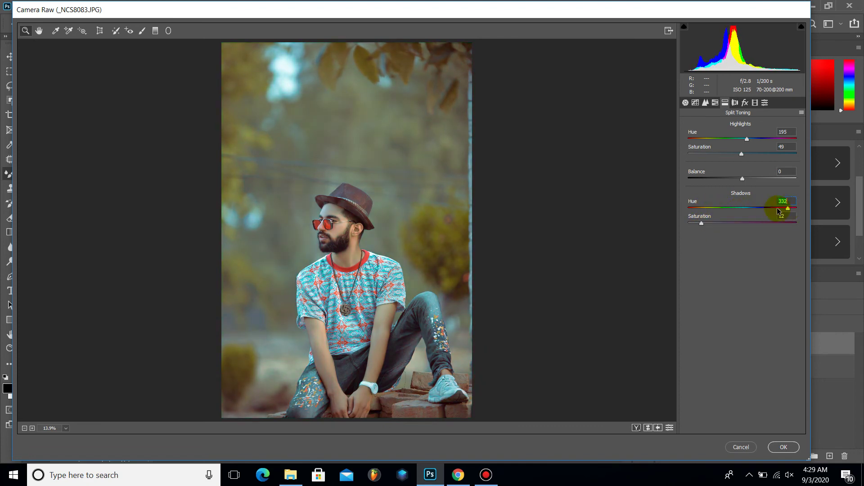
drag(701, 223, 710, 227)
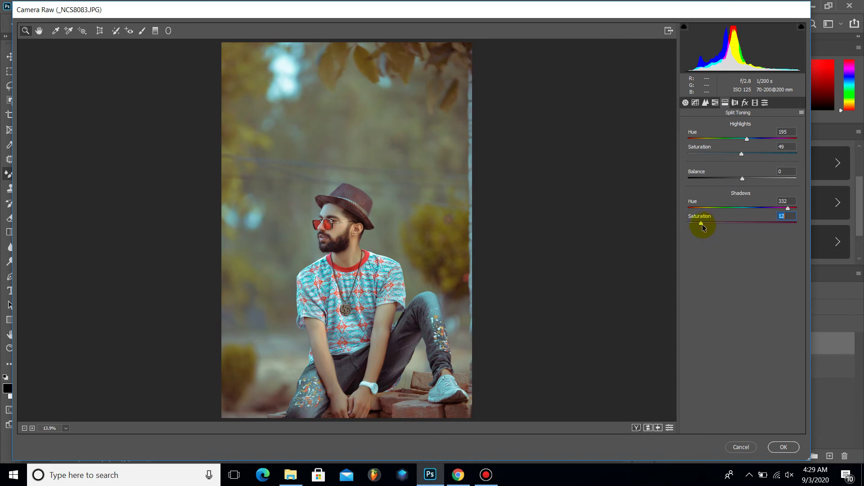
Check the Effects settings, then start setting the sharpening Amount in Detail.
click(746, 106)
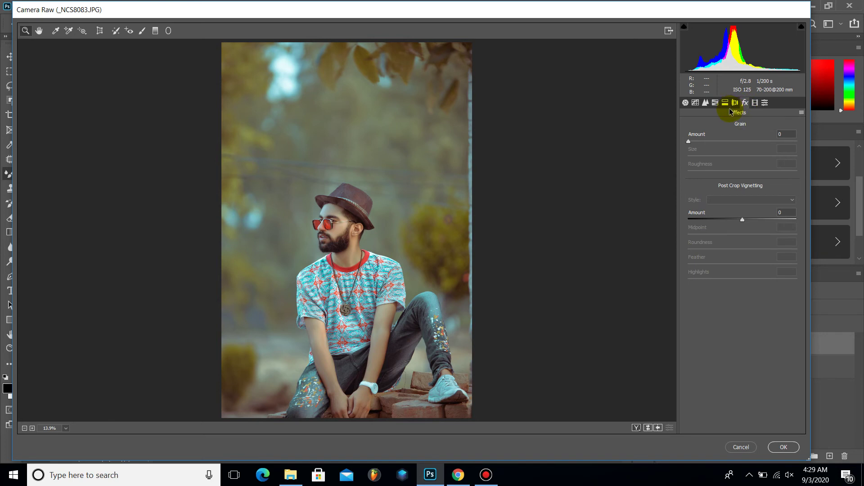
click(705, 103)
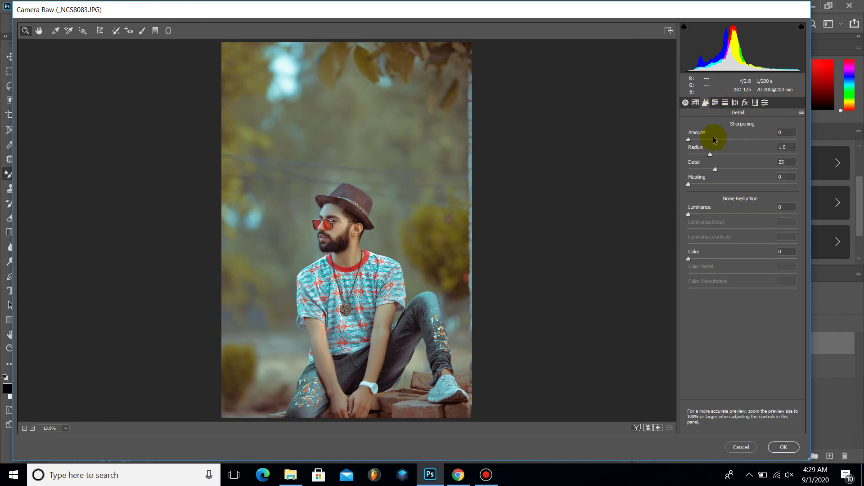
mouse_move(714, 139)
mouse_down()
mouse_move(736, 142)
mouse_move(695, 139)
mouse_up()
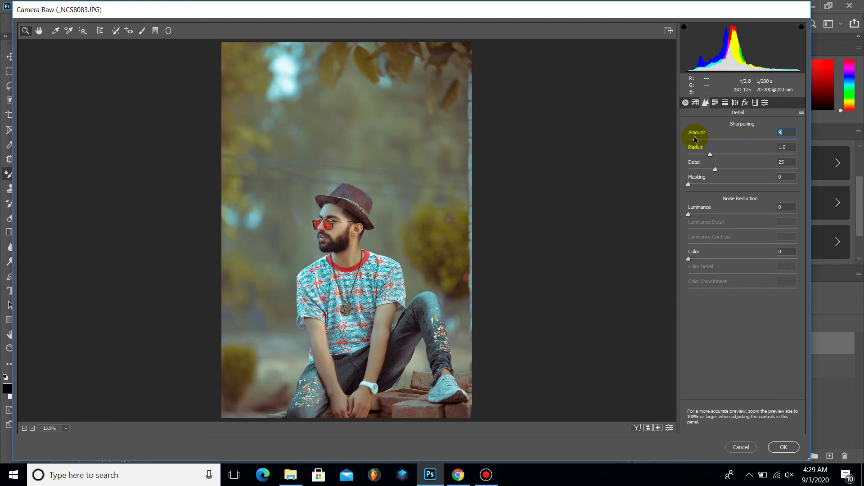
In Basic, test a Clarity increase, reset it to zero, and add some Texture.
click(685, 103)
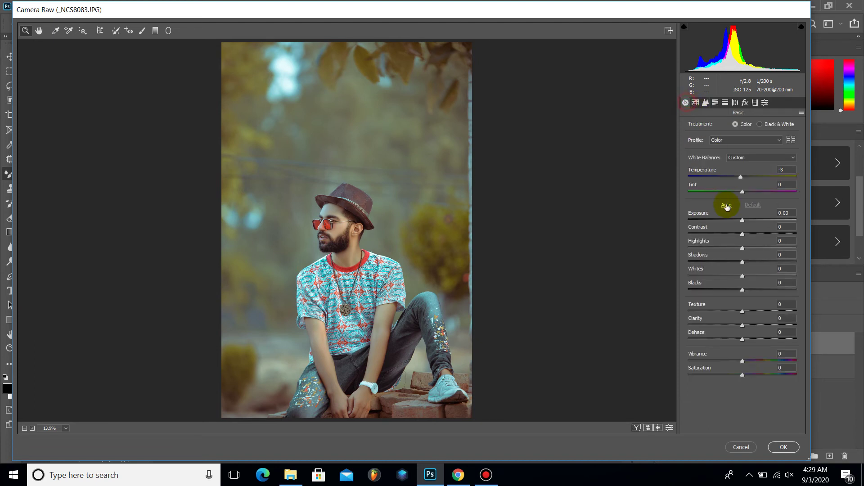
drag(743, 325, 785, 326)
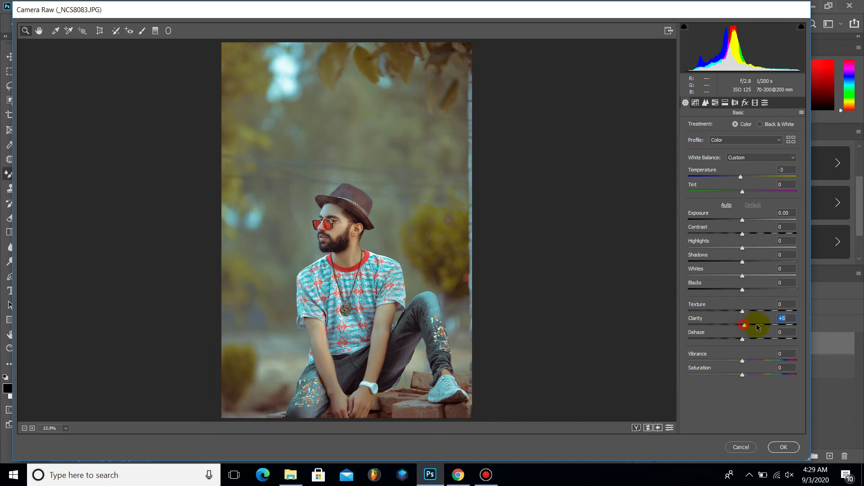
double_click(781, 324)
drag(742, 311, 762, 312)
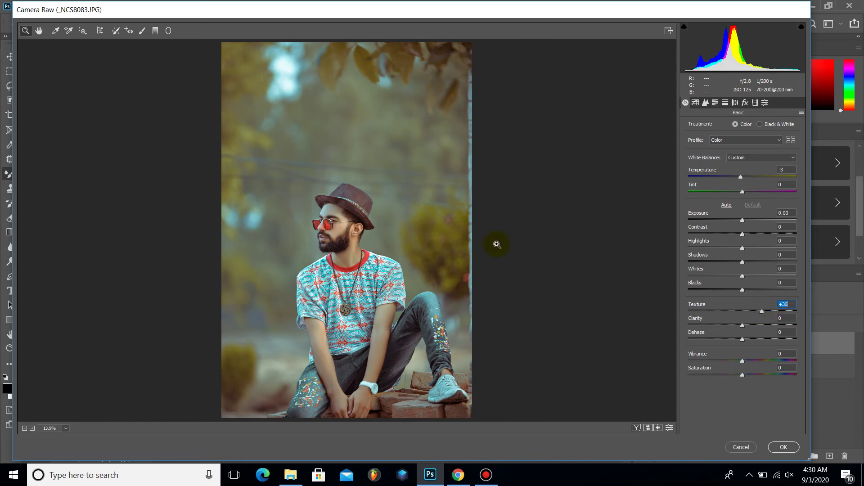
Zoom to 100% on the face to judge the Texture, then fit the photo again.
click(375, 239)
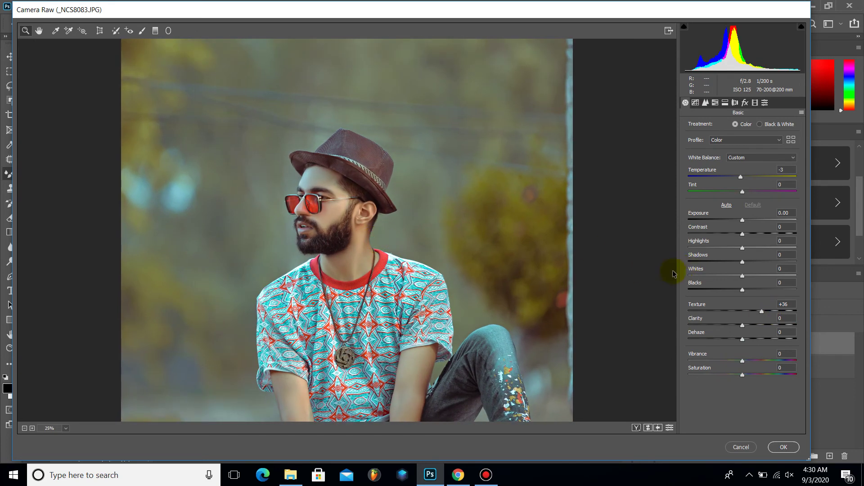
click(355, 194)
click(359, 212)
click(361, 246)
click(353, 279)
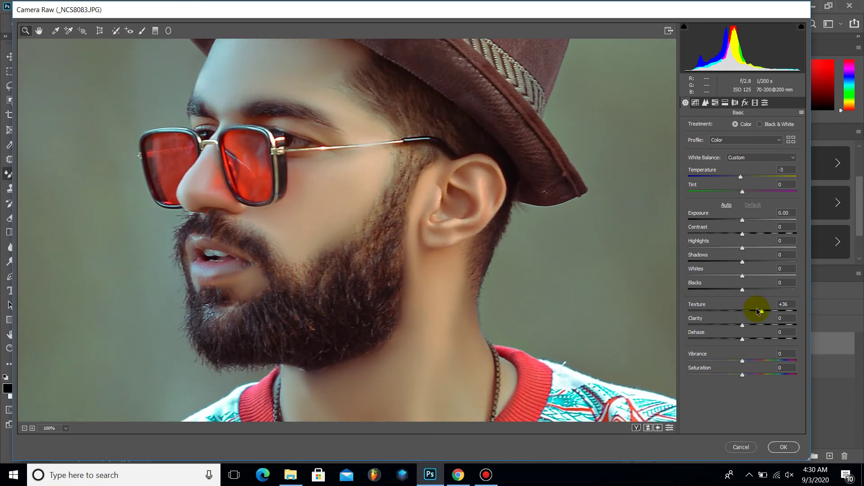
mouse_move(761, 310)
mouse_down()
mouse_move(736, 311)
mouse_move(769, 312)
mouse_move(755, 313)
mouse_up()
key(ctrl+0)
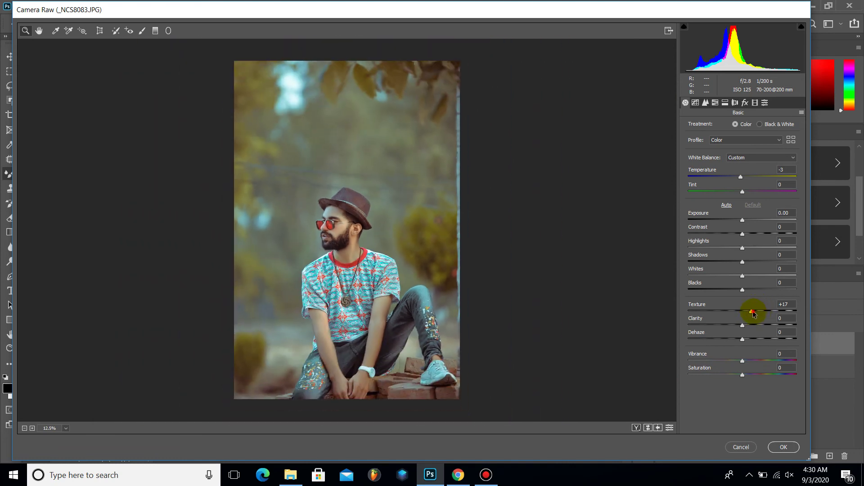
Set Texture to +8 after testing a negative value, and nudge Tint toward green.
mouse_move(753, 314)
mouse_down()
mouse_move(691, 314)
mouse_move(775, 318)
mouse_up()
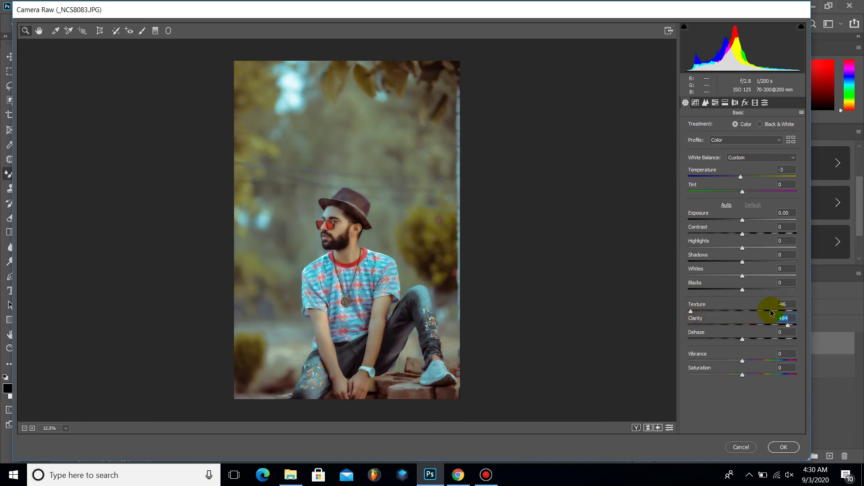
text(-)
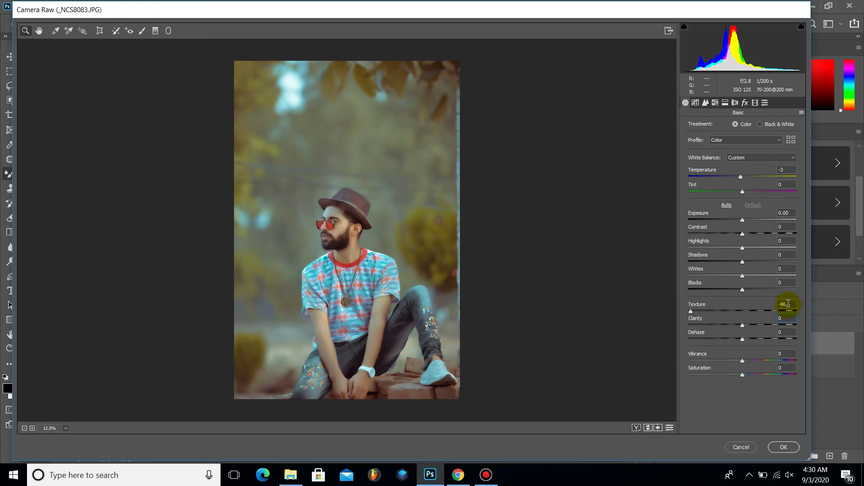
double_click(750, 311)
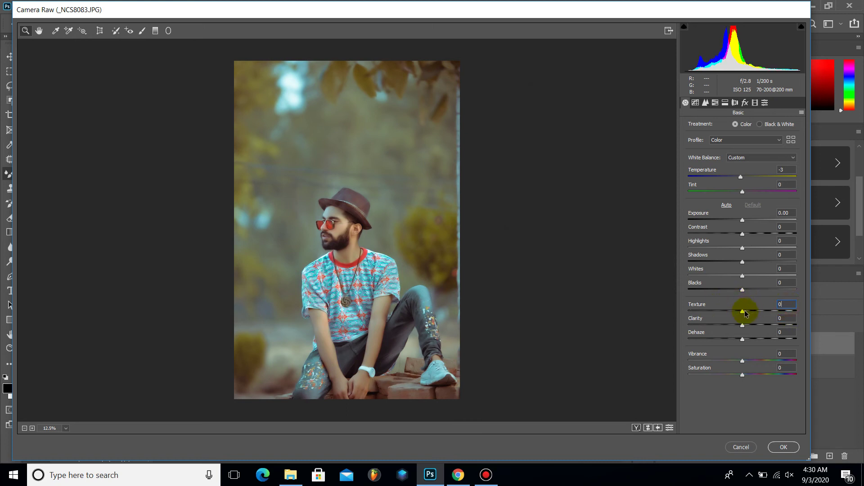
drag(745, 311, 752, 313)
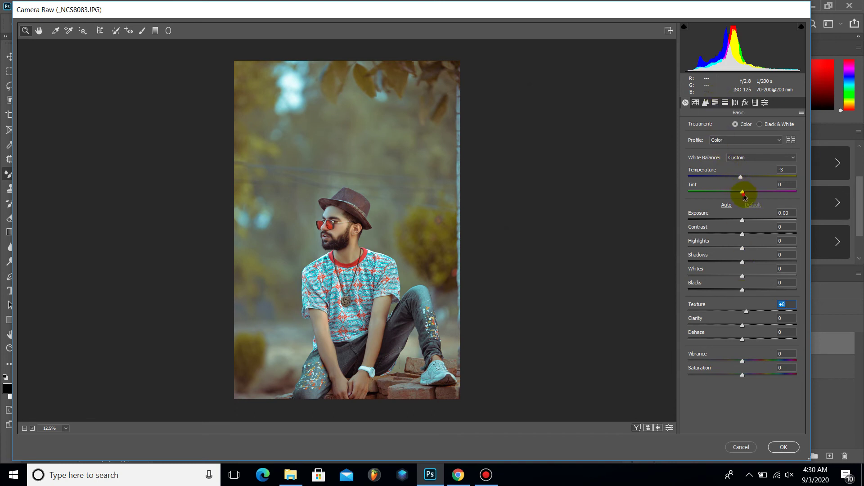
mouse_move(743, 194)
mouse_down()
mouse_move(735, 193)
mouse_move(752, 191)
mouse_up()
Raise the Yellows luminance slightly in the HSL panel.
text(0)
click(716, 102)
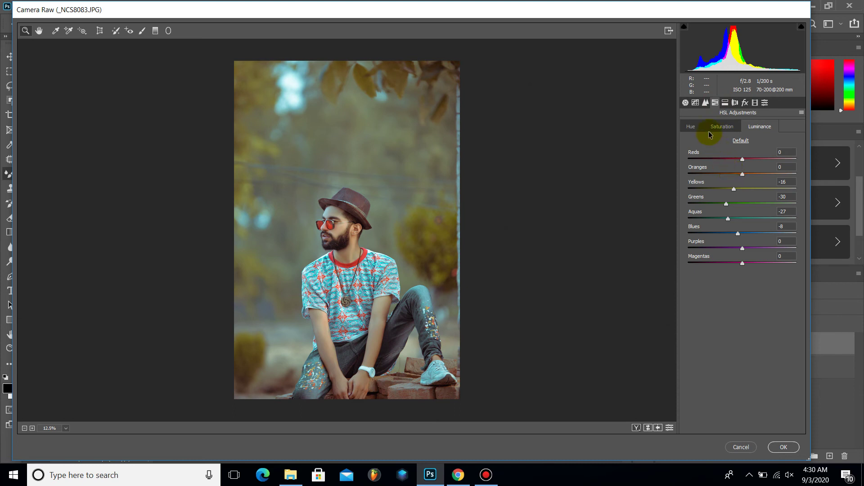
click(716, 130)
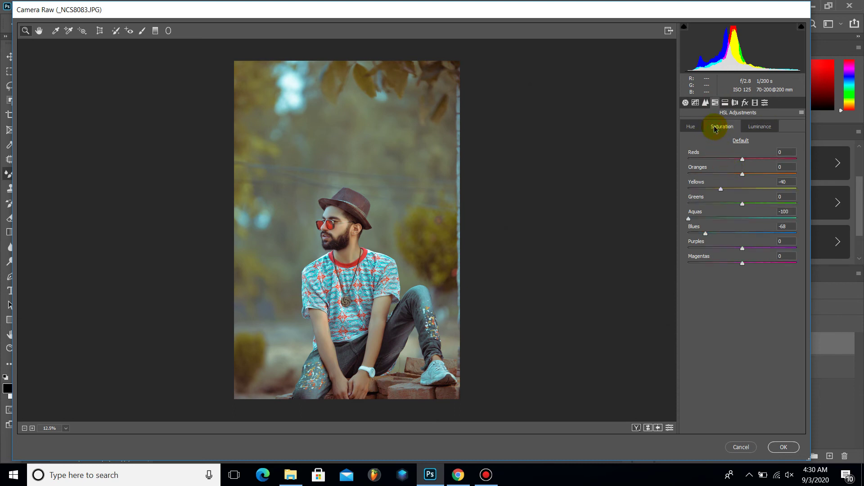
click(752, 126)
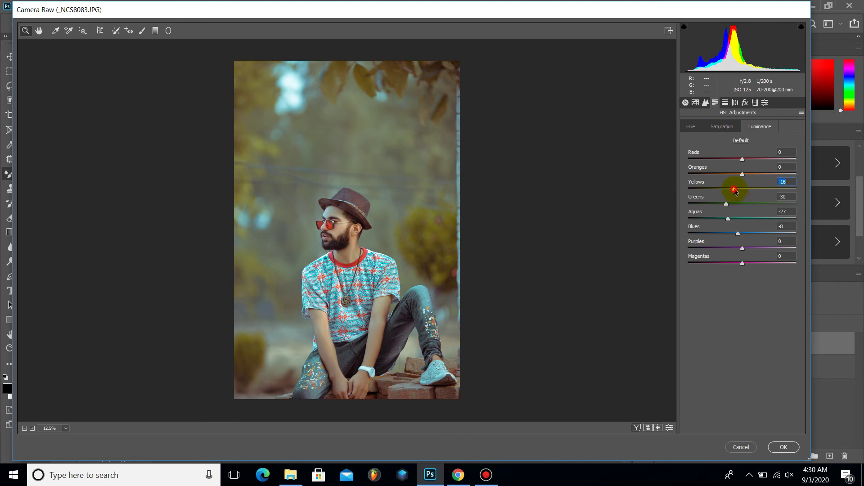
mouse_move(735, 190)
mouse_down()
mouse_move(748, 188)
mouse_move(728, 191)
mouse_up()
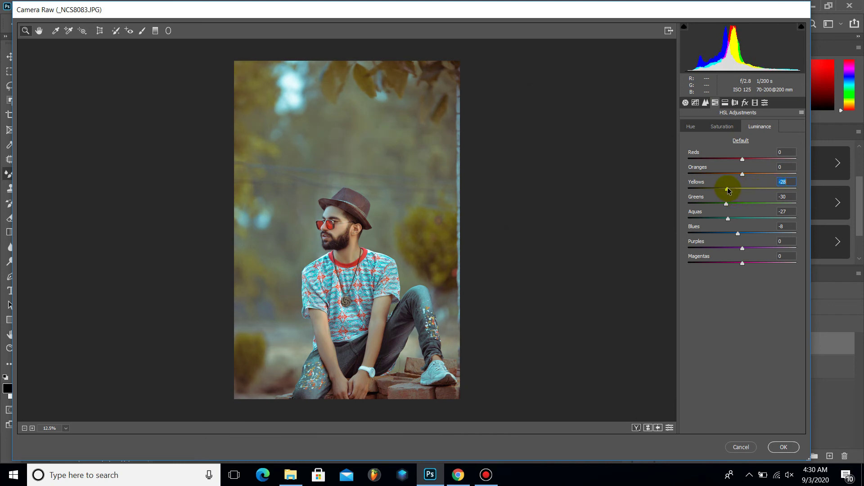
drag(729, 191, 734, 192)
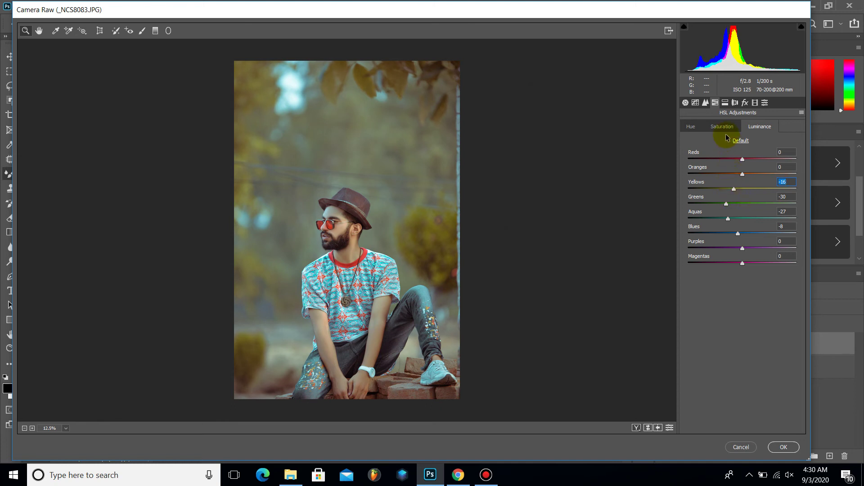
Desaturate Yellows further and set hues to Greens -100, Yellows about -54.
click(724, 127)
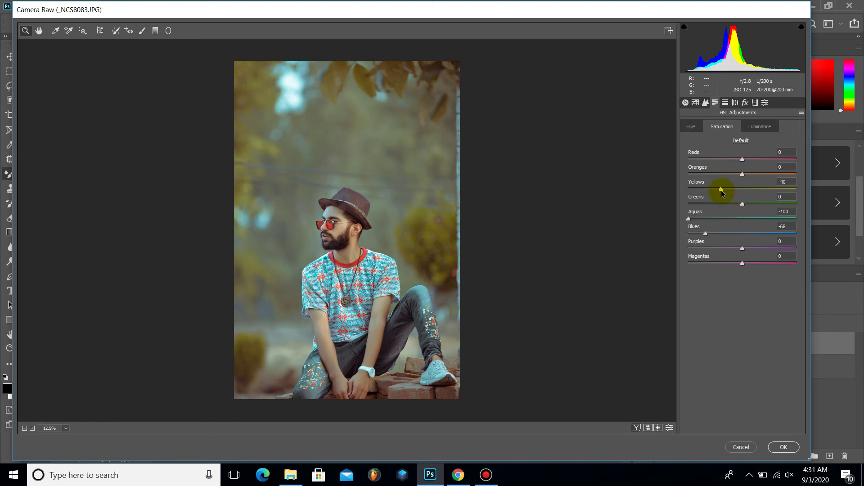
mouse_move(721, 189)
mouse_down()
mouse_move(766, 189)
mouse_move(704, 190)
mouse_move(727, 194)
mouse_up()
click(693, 127)
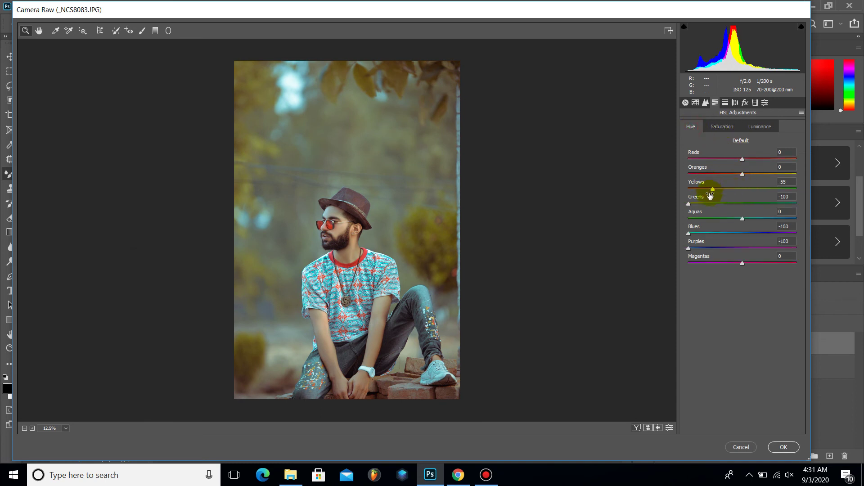
mouse_move(689, 204)
mouse_down()
mouse_move(791, 201)
mouse_move(660, 206)
mouse_up()
mouse_move(714, 191)
mouse_down()
mouse_move(743, 188)
mouse_move(701, 195)
mouse_move(718, 187)
mouse_move(698, 187)
mouse_move(709, 193)
mouse_up()
Raise Split Toning highlight and shadow saturation, then return to the Basic settings.
click(725, 103)
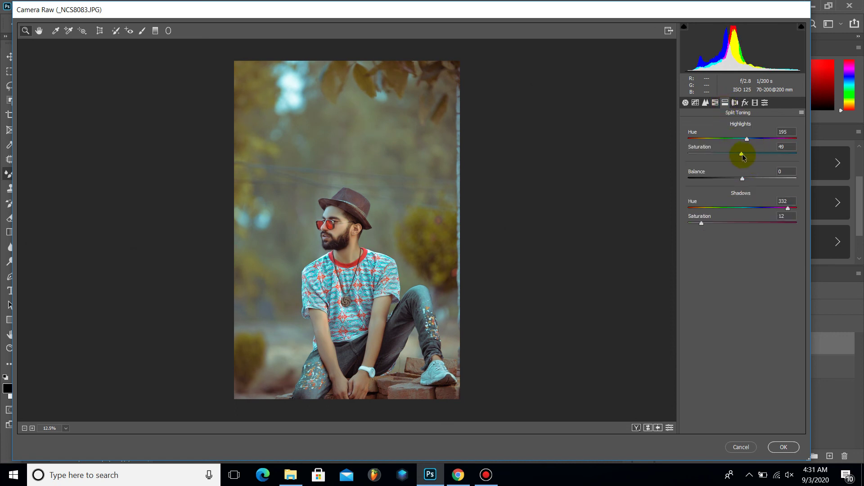
drag(743, 156, 742, 158)
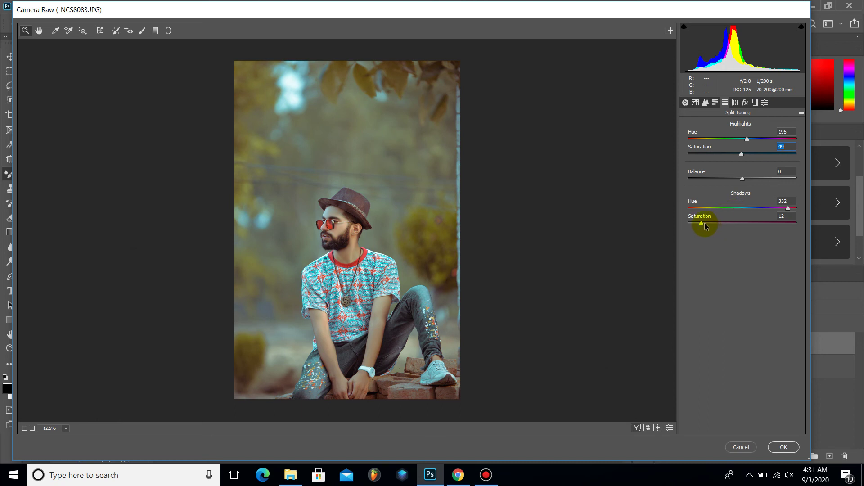
mouse_move(702, 224)
mouse_down()
mouse_move(717, 223)
mouse_move(709, 226)
mouse_up()
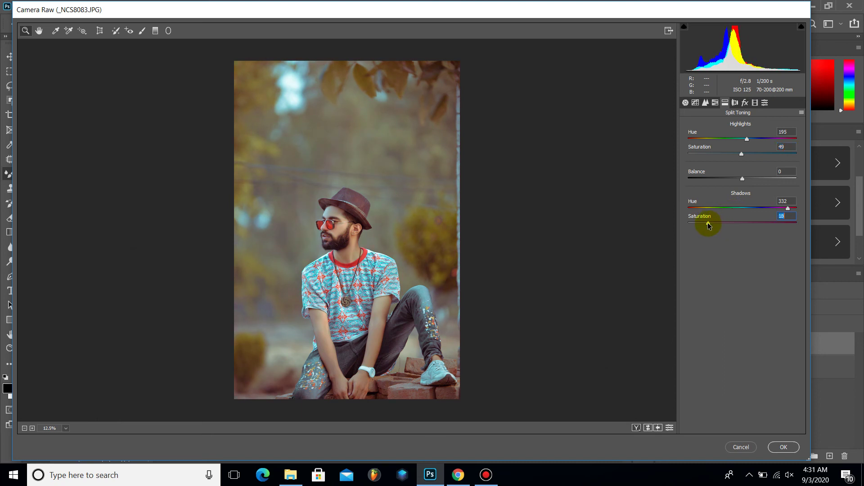
click(685, 103)
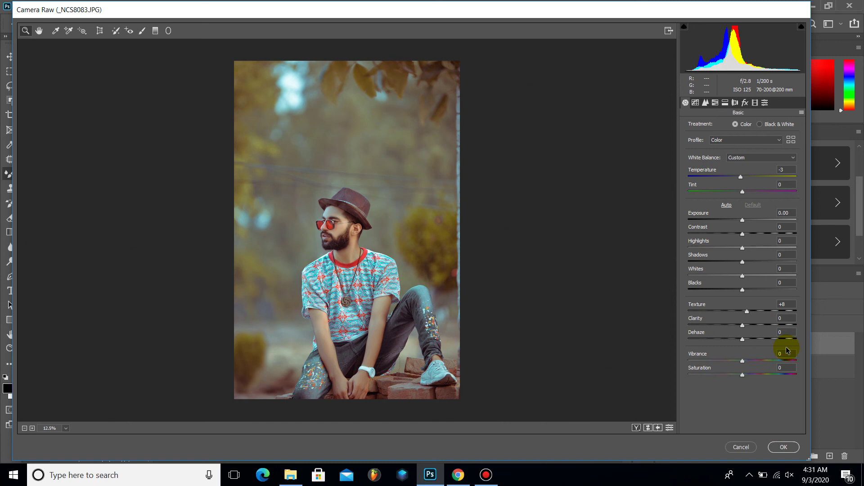
Commit the Camera Raw grade to Layer 0 copy and toggle its visibility to compare.
click(783, 447)
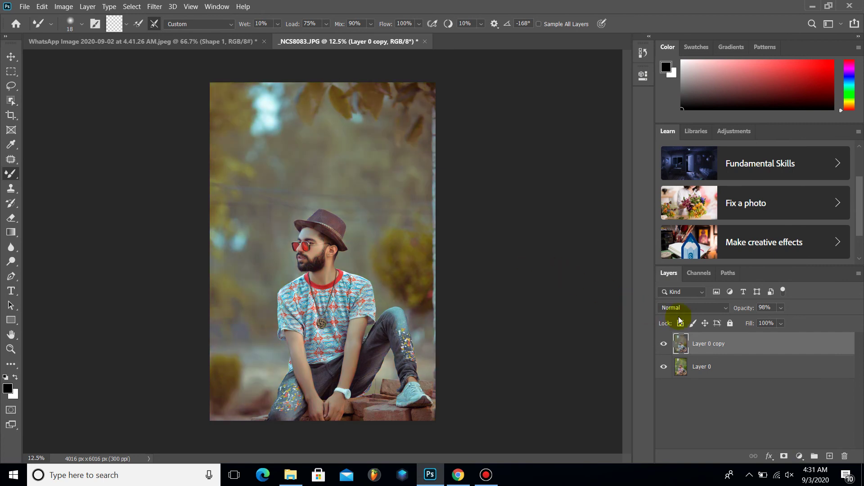
click(664, 343)
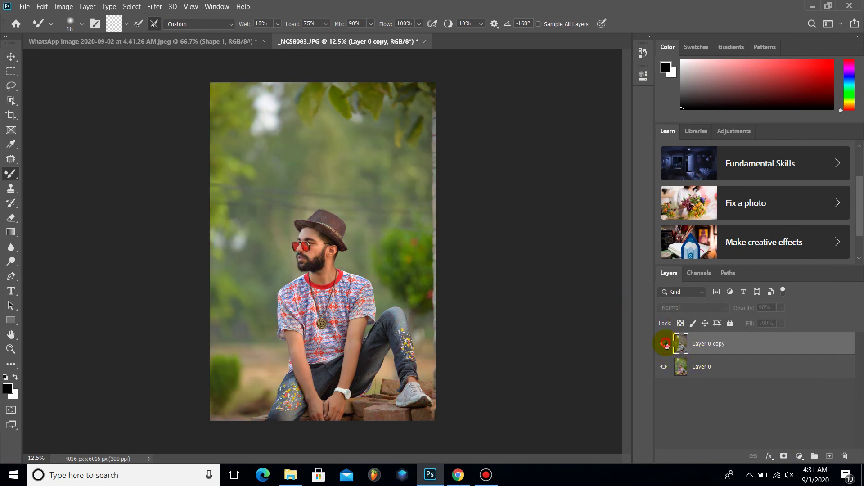
click(664, 344)
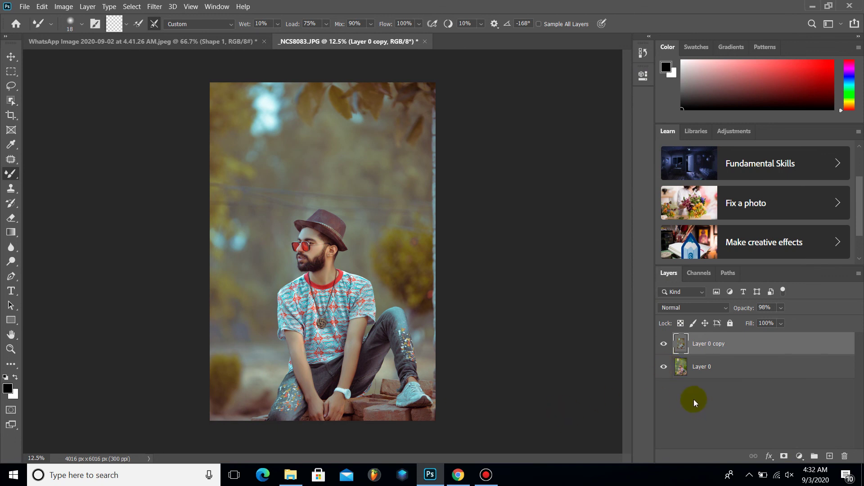
click(158, 7)
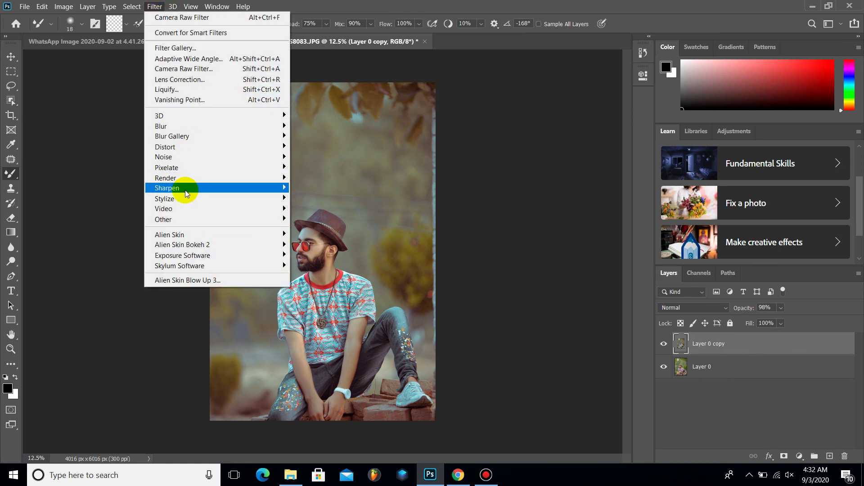
mouse_move(167, 188)
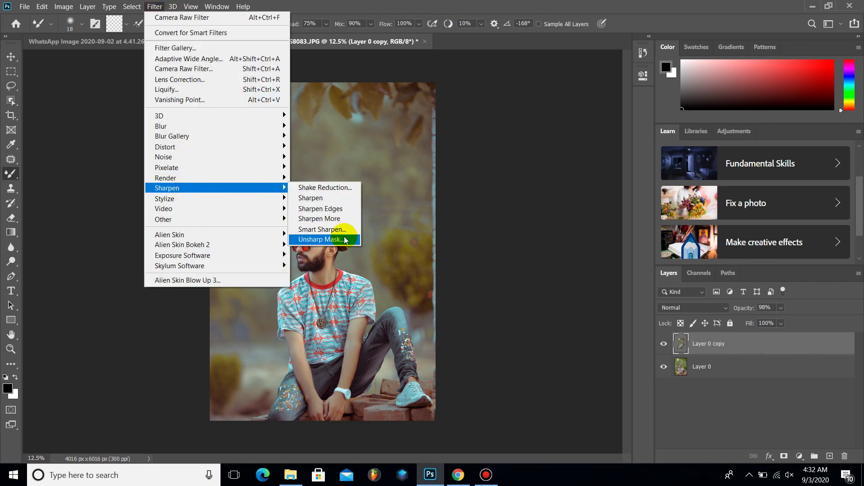
Open Smart Sharpen and zoom its preview in on the glasses and beard.
click(317, 230)
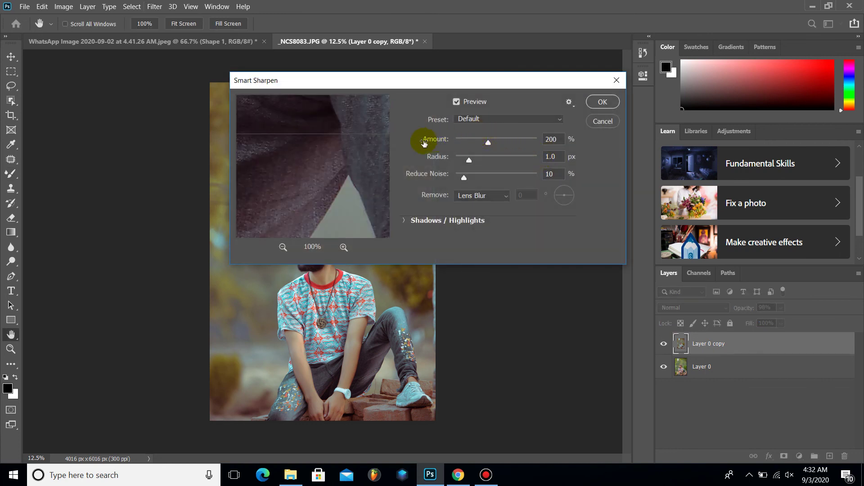
click(390, 289)
drag(337, 191, 339, 221)
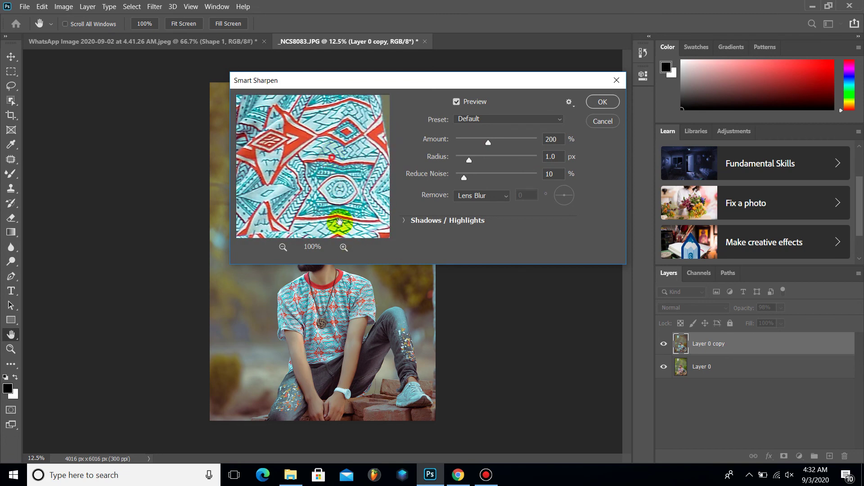
click(214, 155)
drag(245, 165, 284, 164)
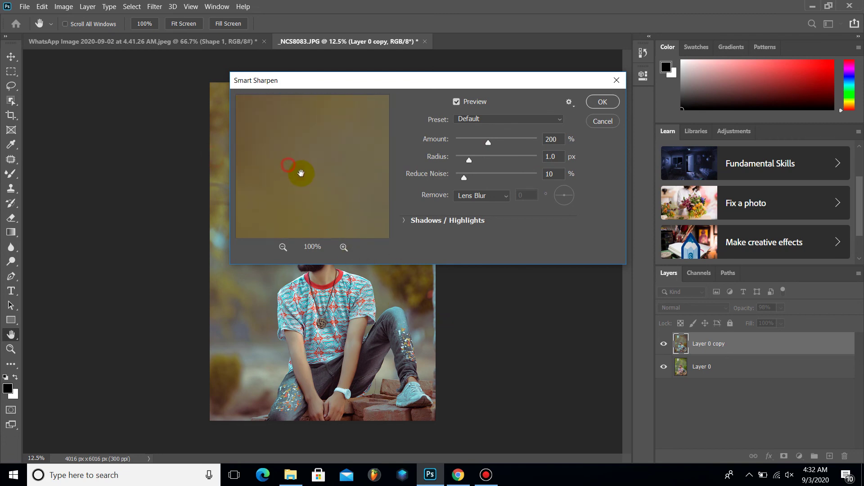
click(344, 247)
click(283, 247)
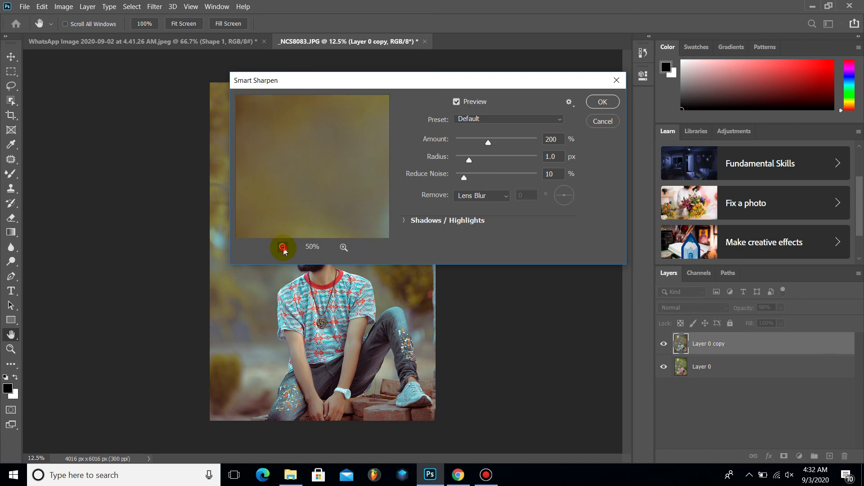
click(283, 247)
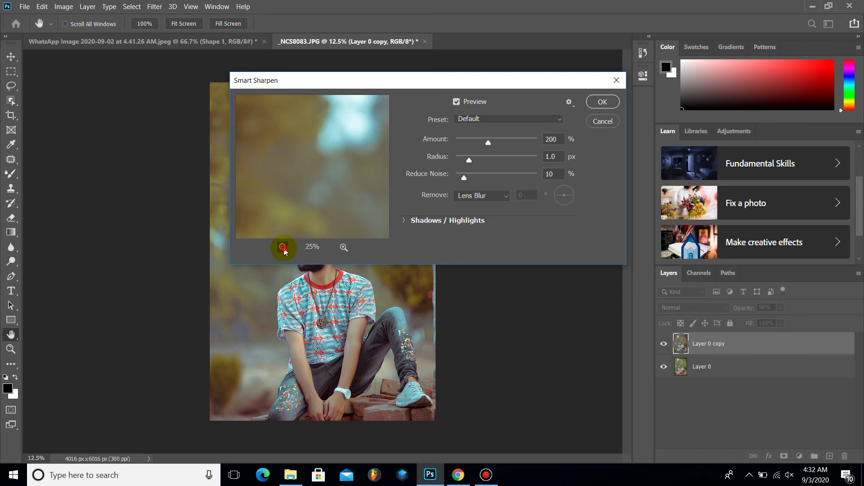
click(344, 247)
click(345, 247)
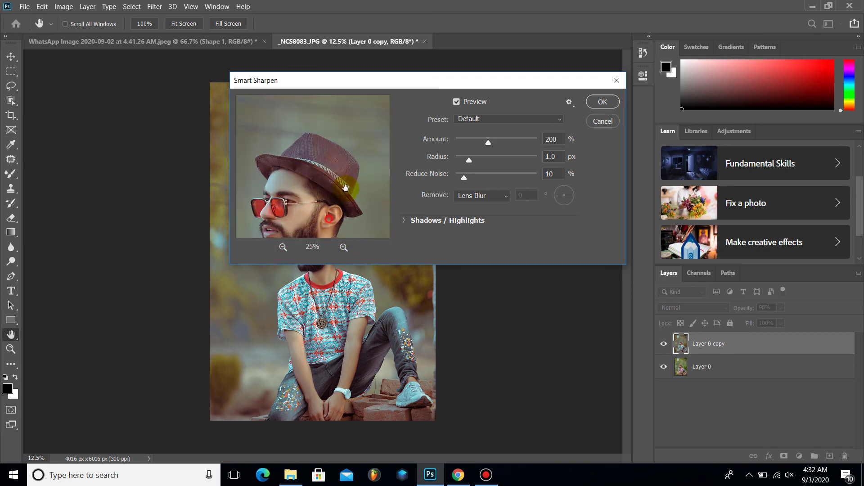
click(343, 247)
drag(334, 225, 319, 174)
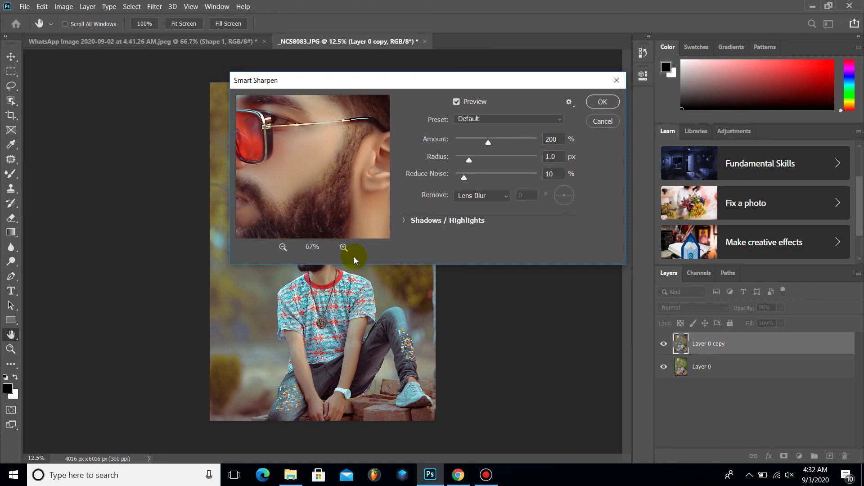
click(343, 247)
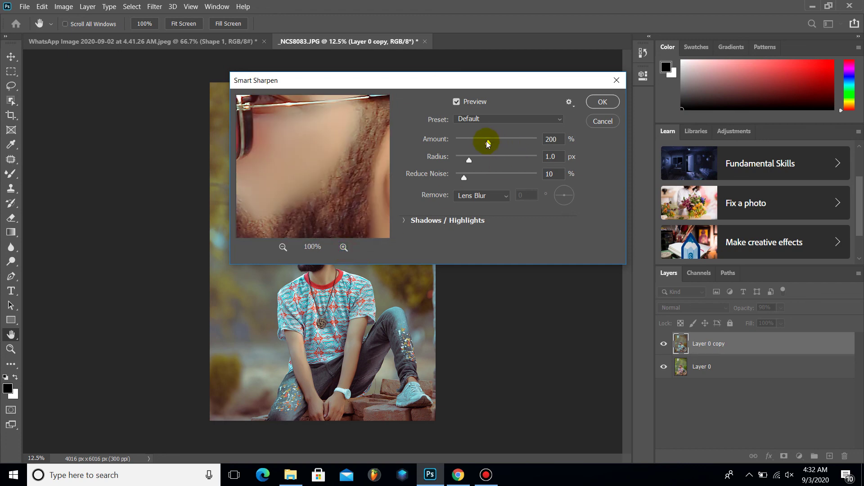
Set Radius to 1.0 px, raise Amount to about 276%, and apply the sharpening.
drag(469, 160, 530, 180)
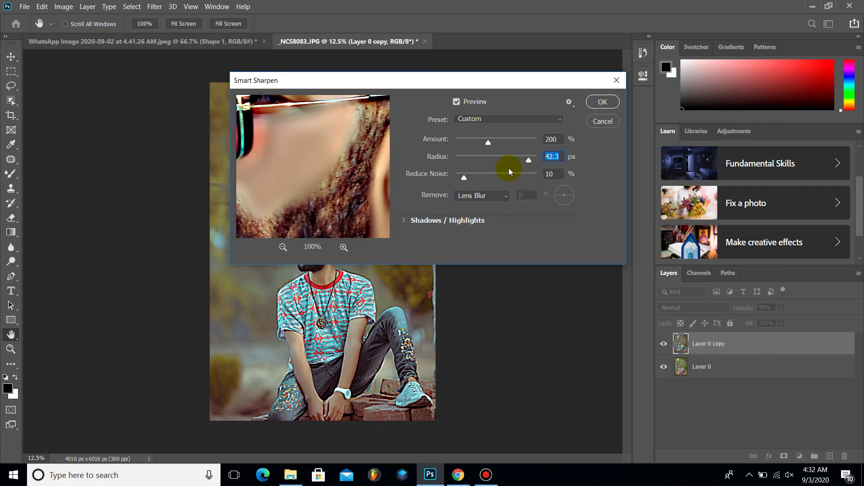
drag(507, 167, 473, 161)
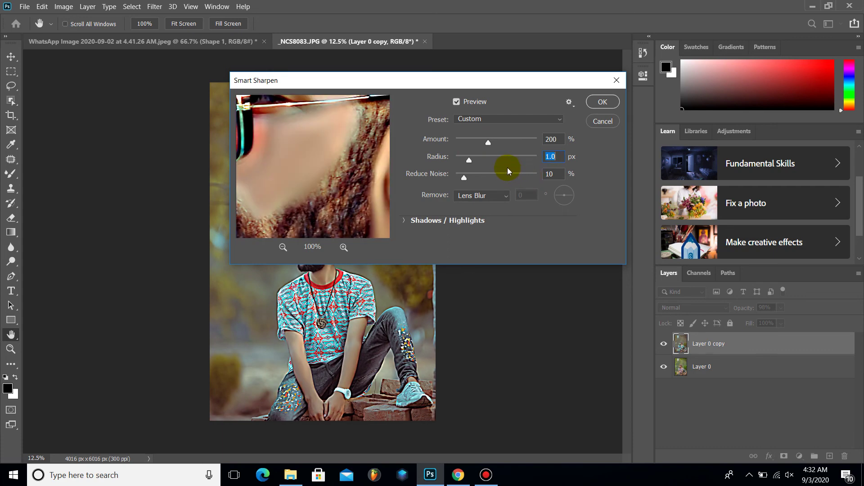
click(470, 160)
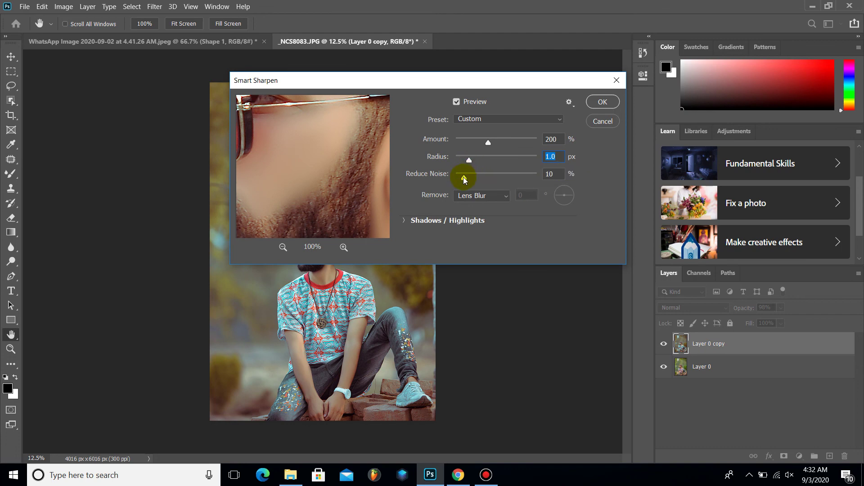
mouse_move(488, 144)
mouse_down()
mouse_move(456, 144)
mouse_move(532, 142)
mouse_move(484, 144)
mouse_move(502, 144)
mouse_up()
click(604, 103)
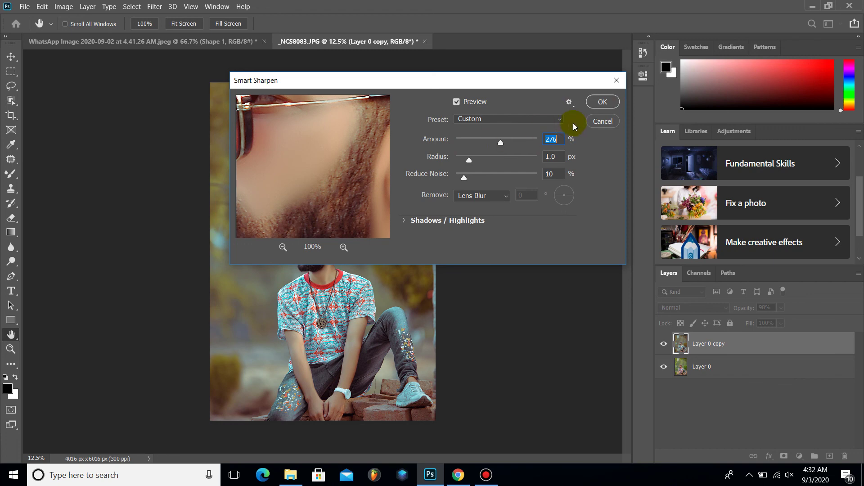
click(600, 101)
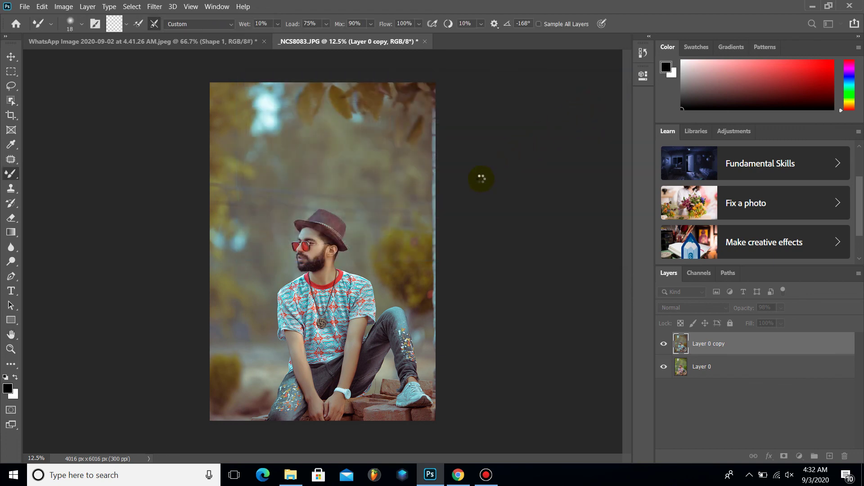